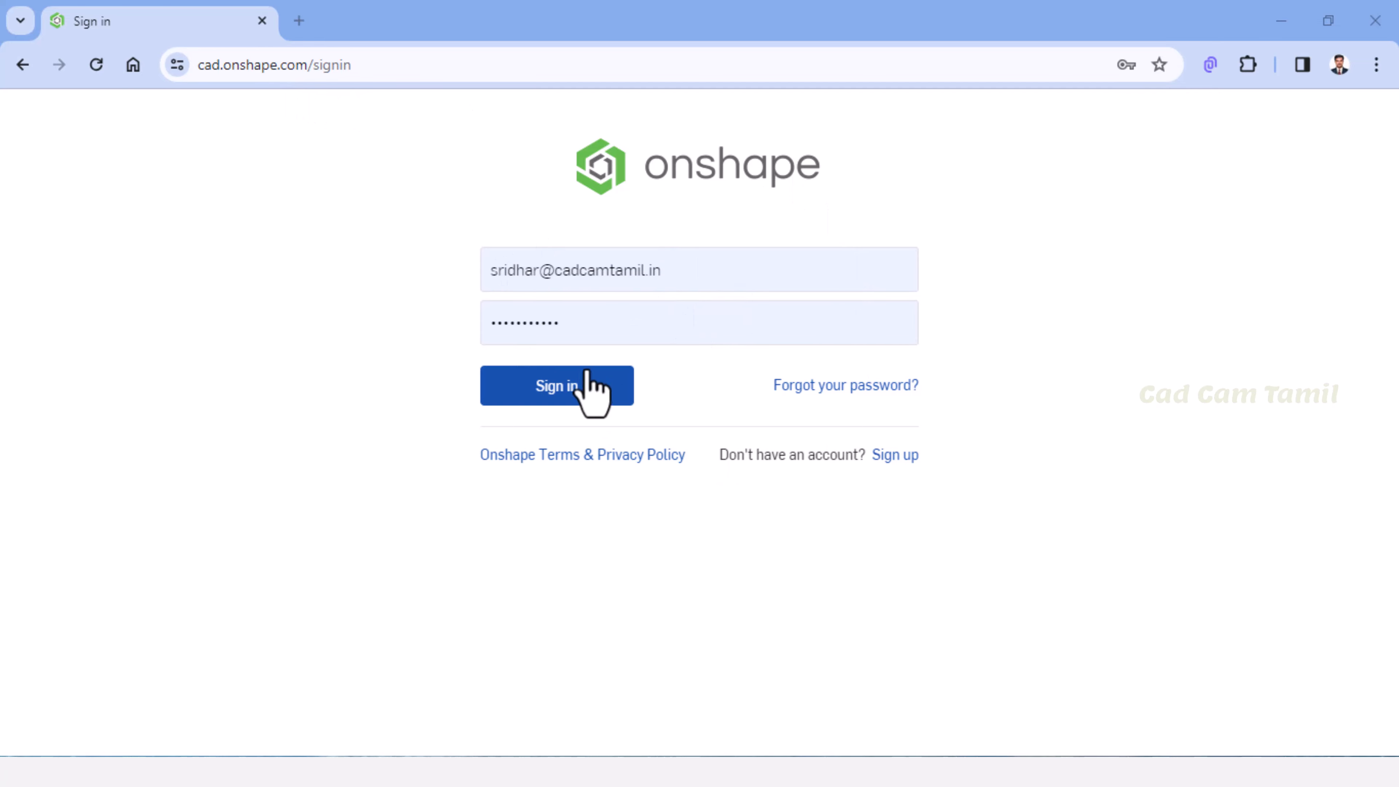
Sign in to the account with the prefilled credentials and show the documents page in full screen.
{"action": "left_click", "coordinate": [583, 381]}
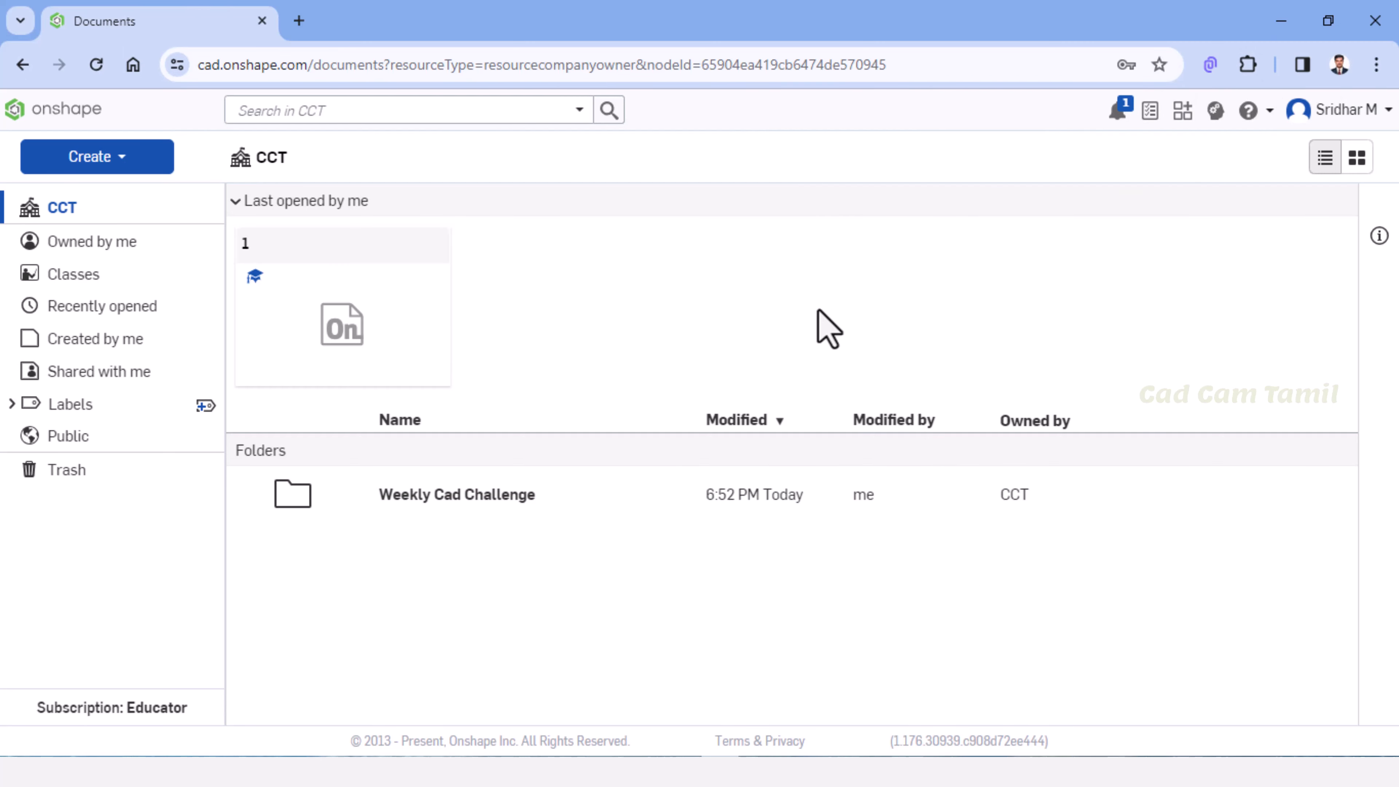
{"action": "key", "text": "F11"}
{"action": "key", "text": "XF86MonBrightnessUp"}
{"action": "key", "text": "XF86MonBrightnessUp"}
{"action": "key", "text": "XF86MonBrightnessUp"}
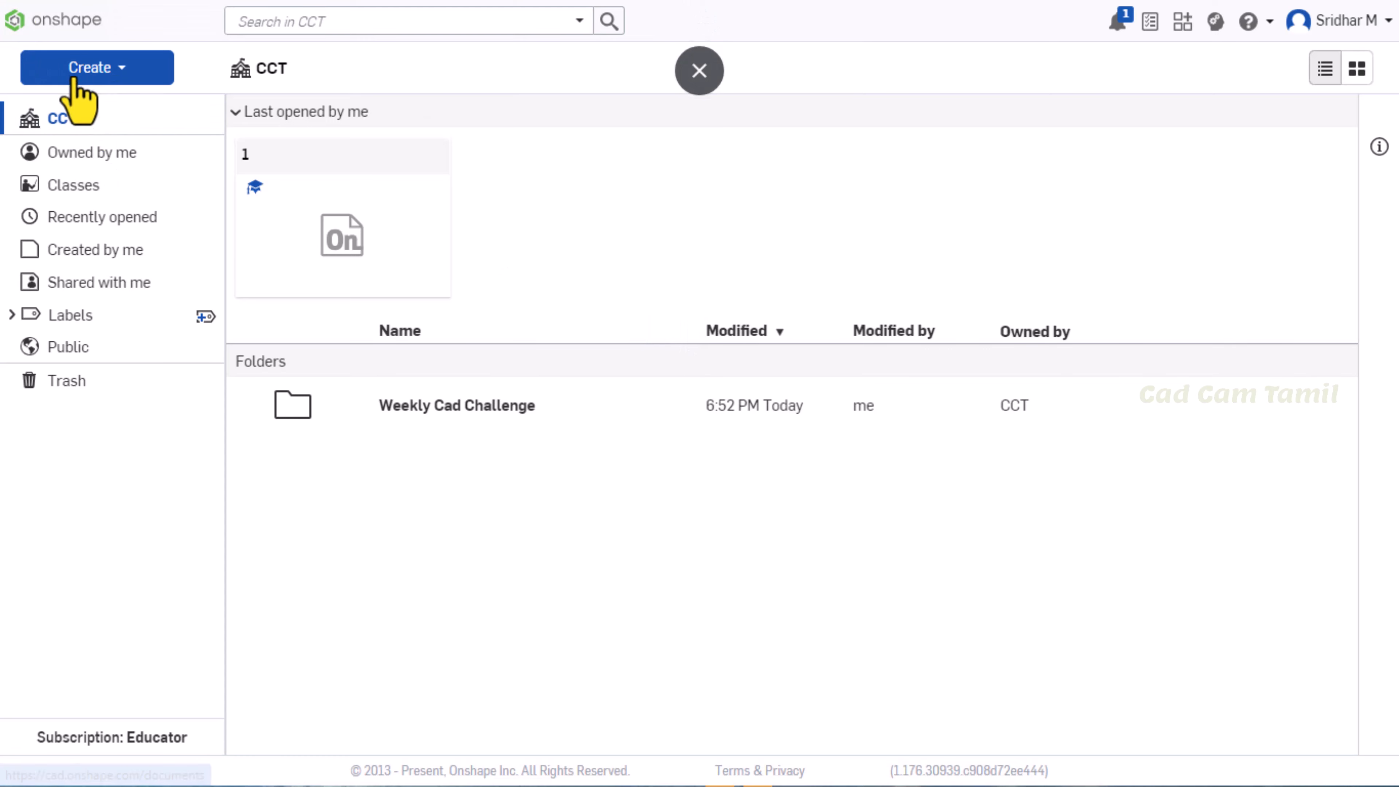
{"action": "left_click", "coordinate": [47, 25]}
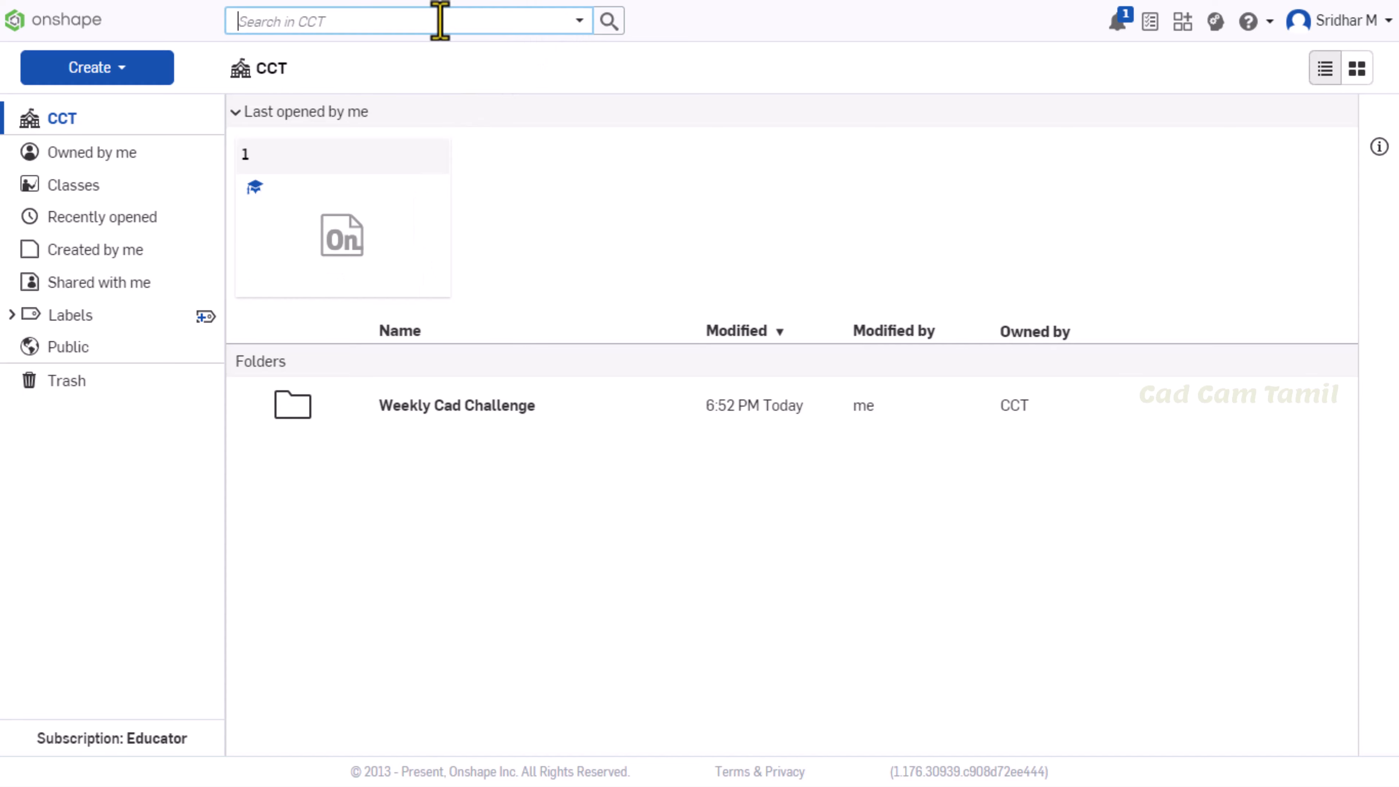
Examine the advanced search criteria available for CCT documents and close them without searching.
{"action": "left_click", "coordinate": [580, 23]}
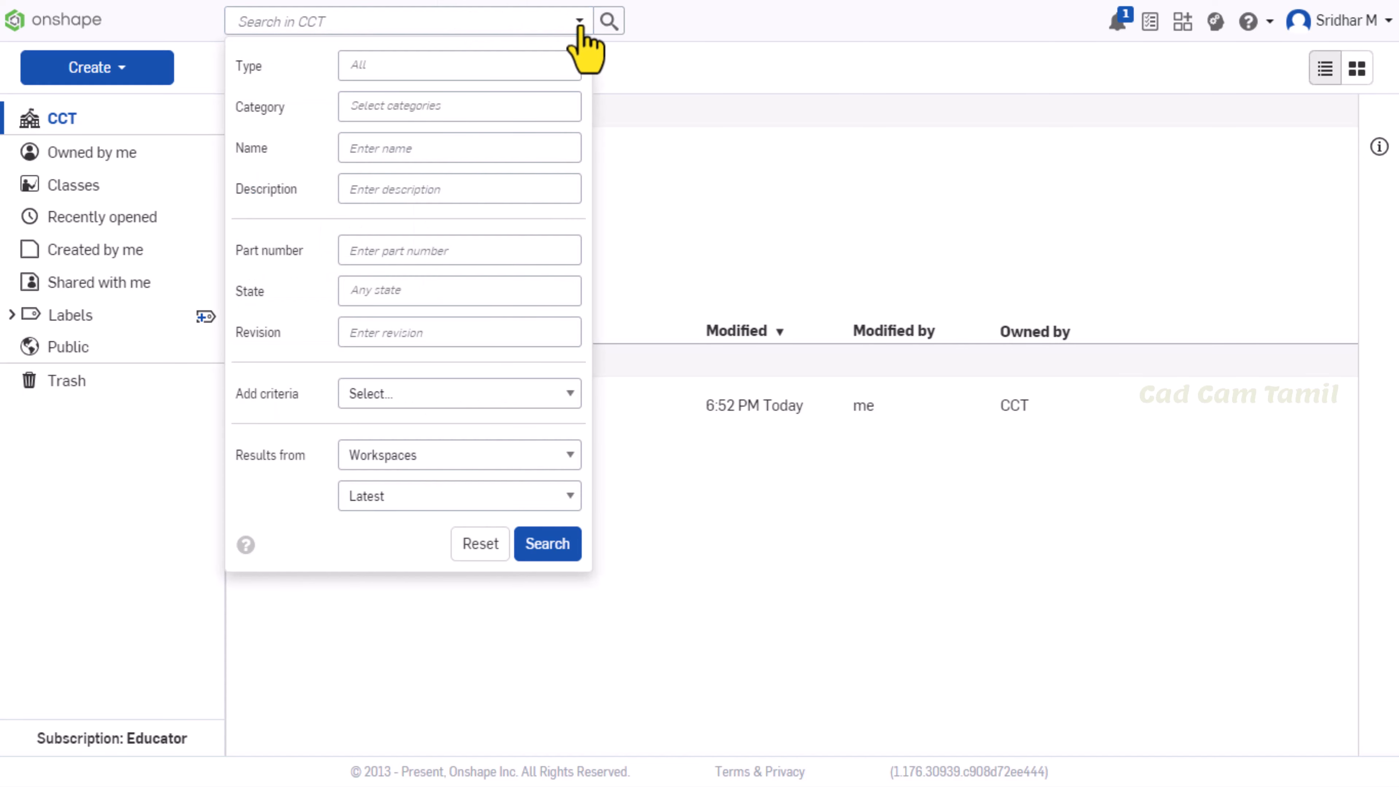
{"action": "left_click", "coordinate": [440, 25]}
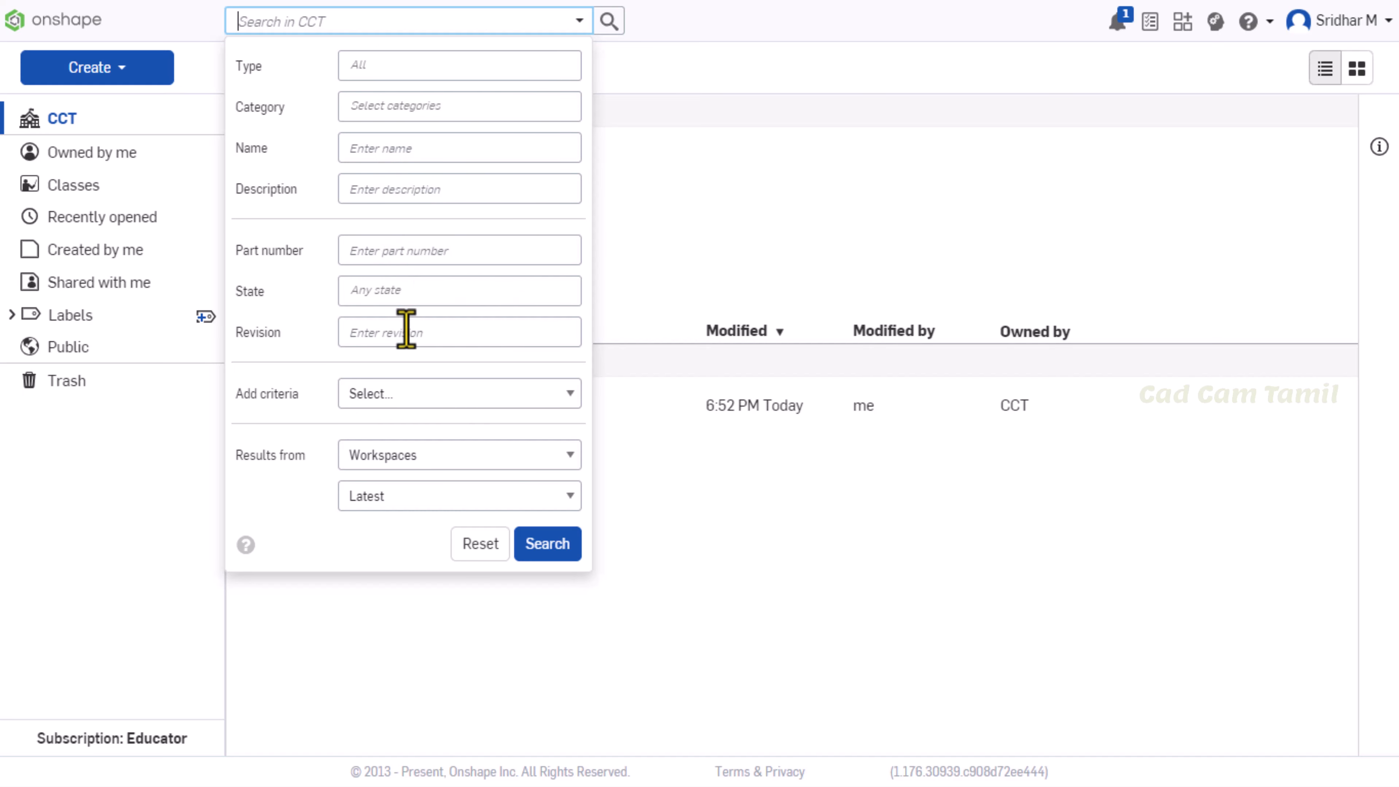
{"action": "left_click", "coordinate": [715, 520]}
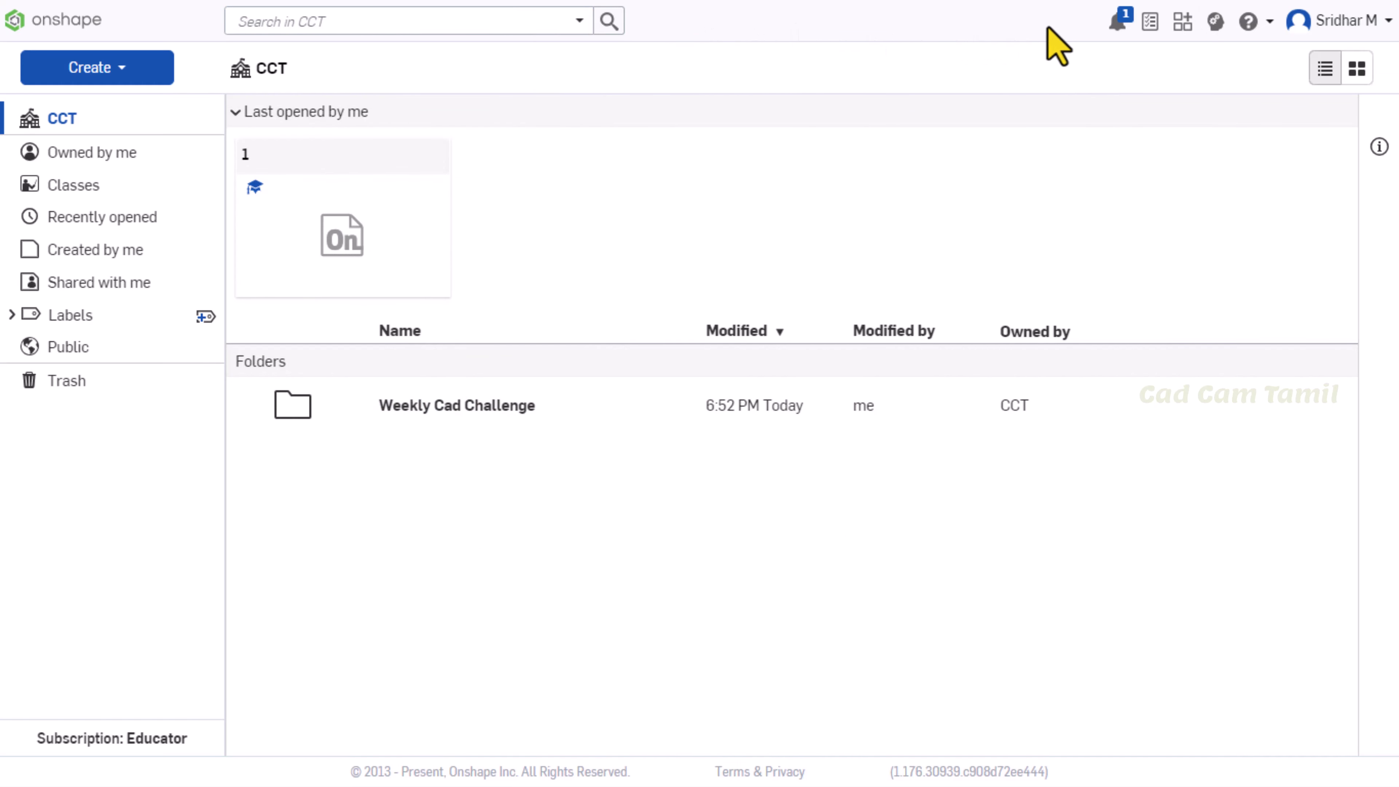
Review the notification about the import of Logo Final 1.png and close the notifications.
{"action": "left_click", "coordinate": [1120, 24]}
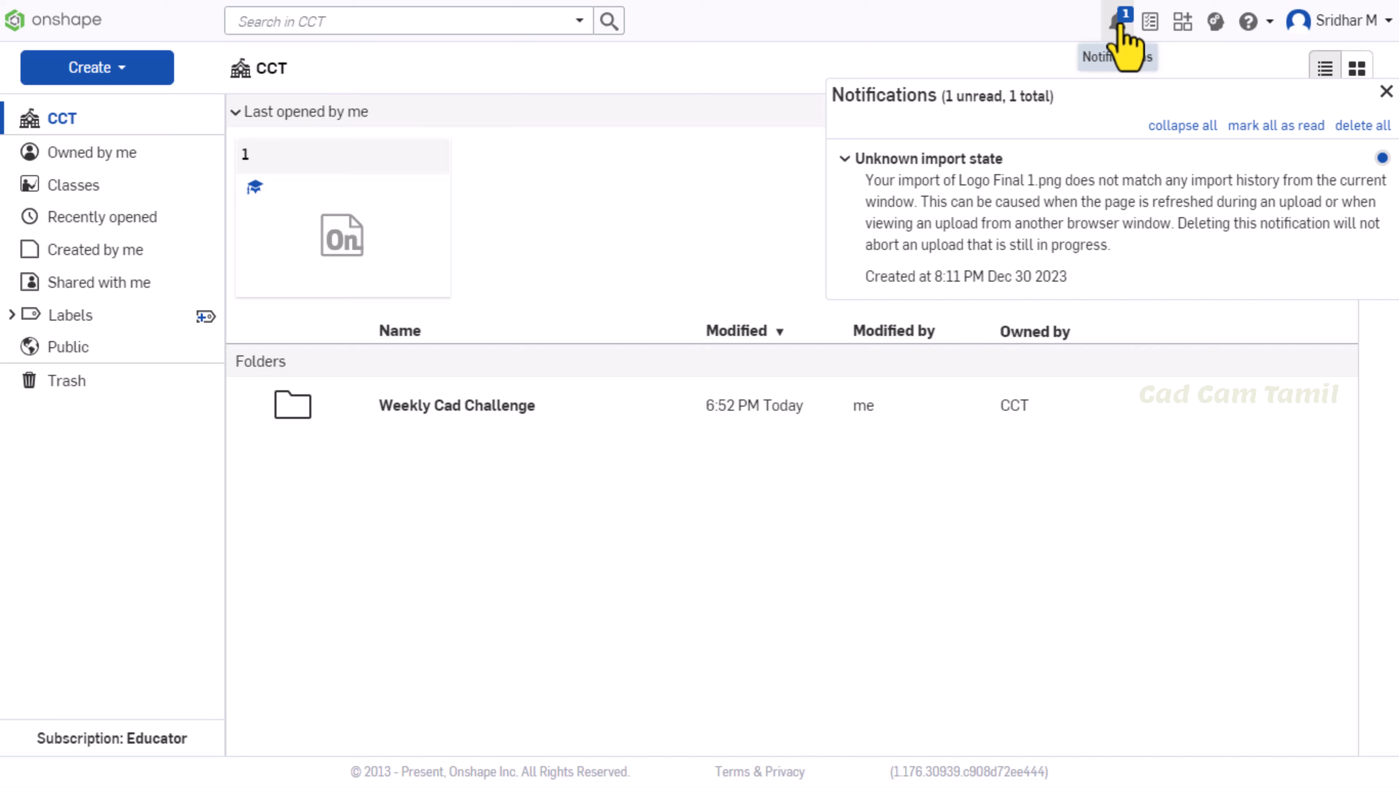
{"action": "mouse_move", "coordinate": [1174, 178]}
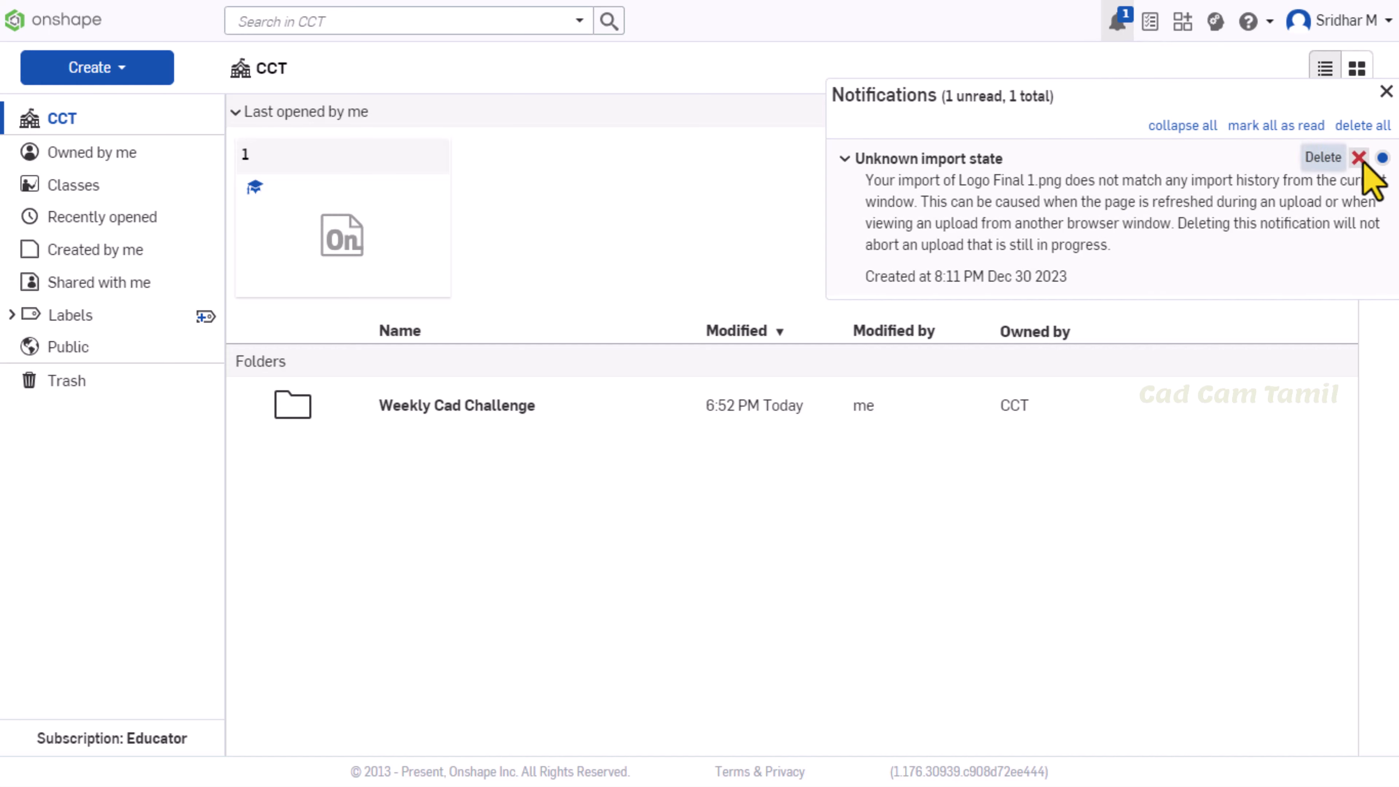
{"action": "left_click", "coordinate": [1119, 24]}
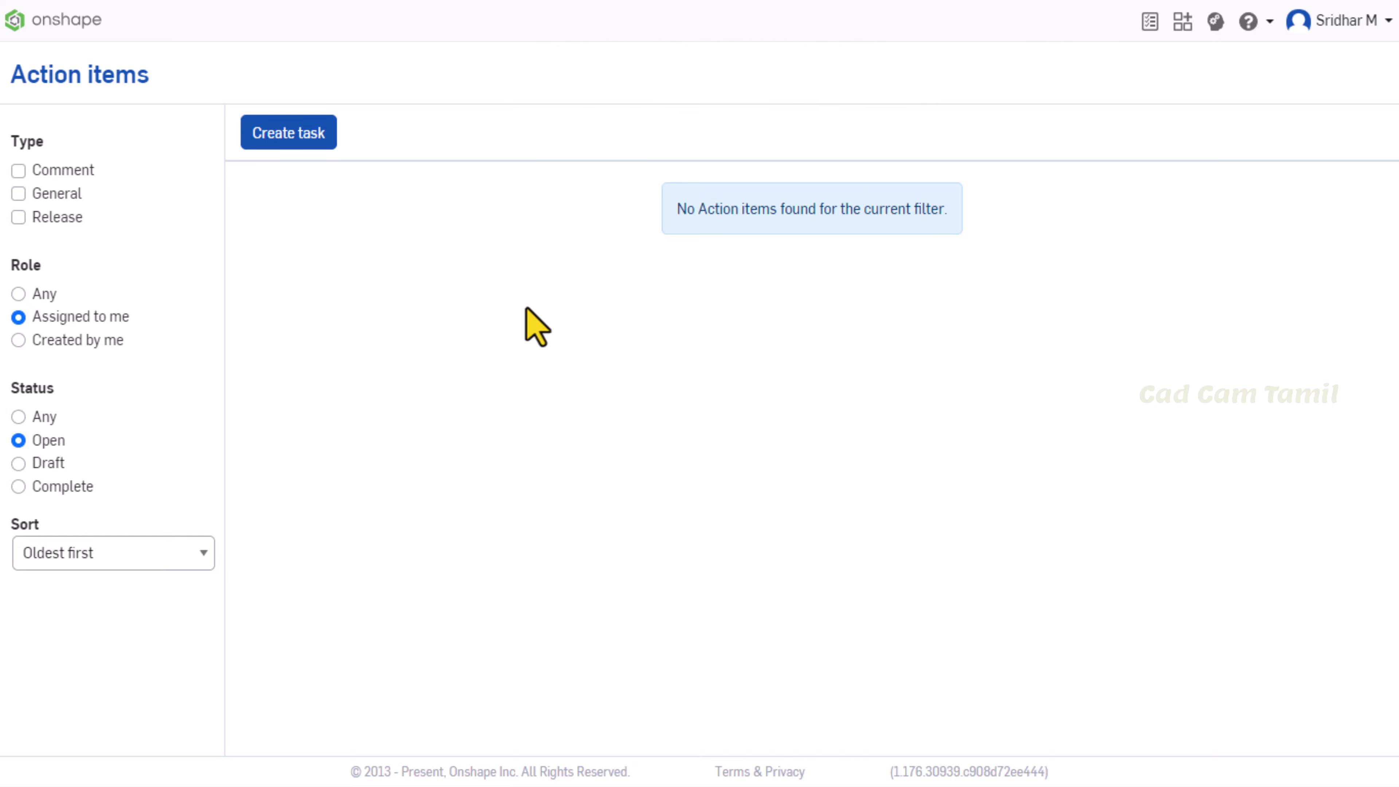
Examine the name, description, assignee and category fields of a new action-item task, then cancel it.
{"action": "left_click", "coordinate": [288, 133]}
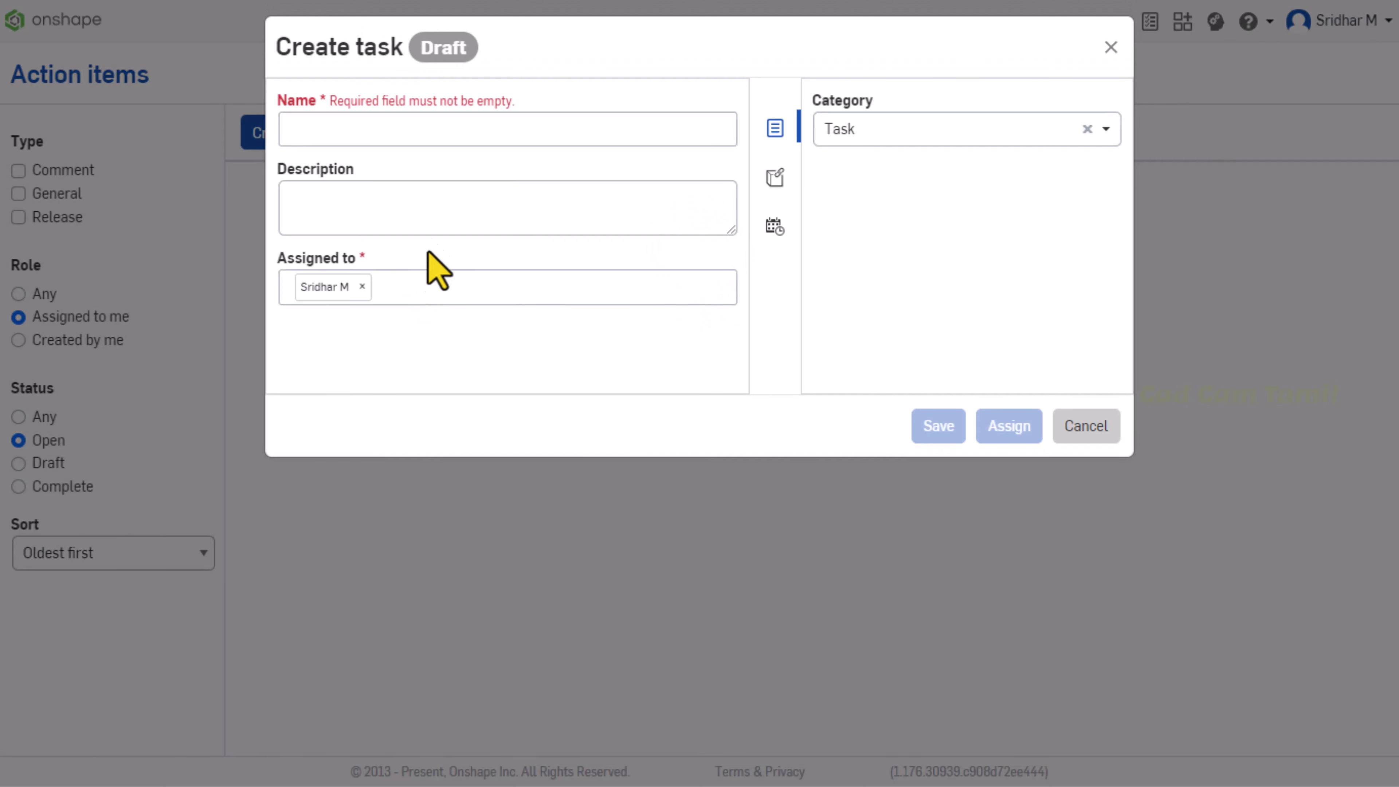
{"action": "left_click", "coordinate": [420, 135]}
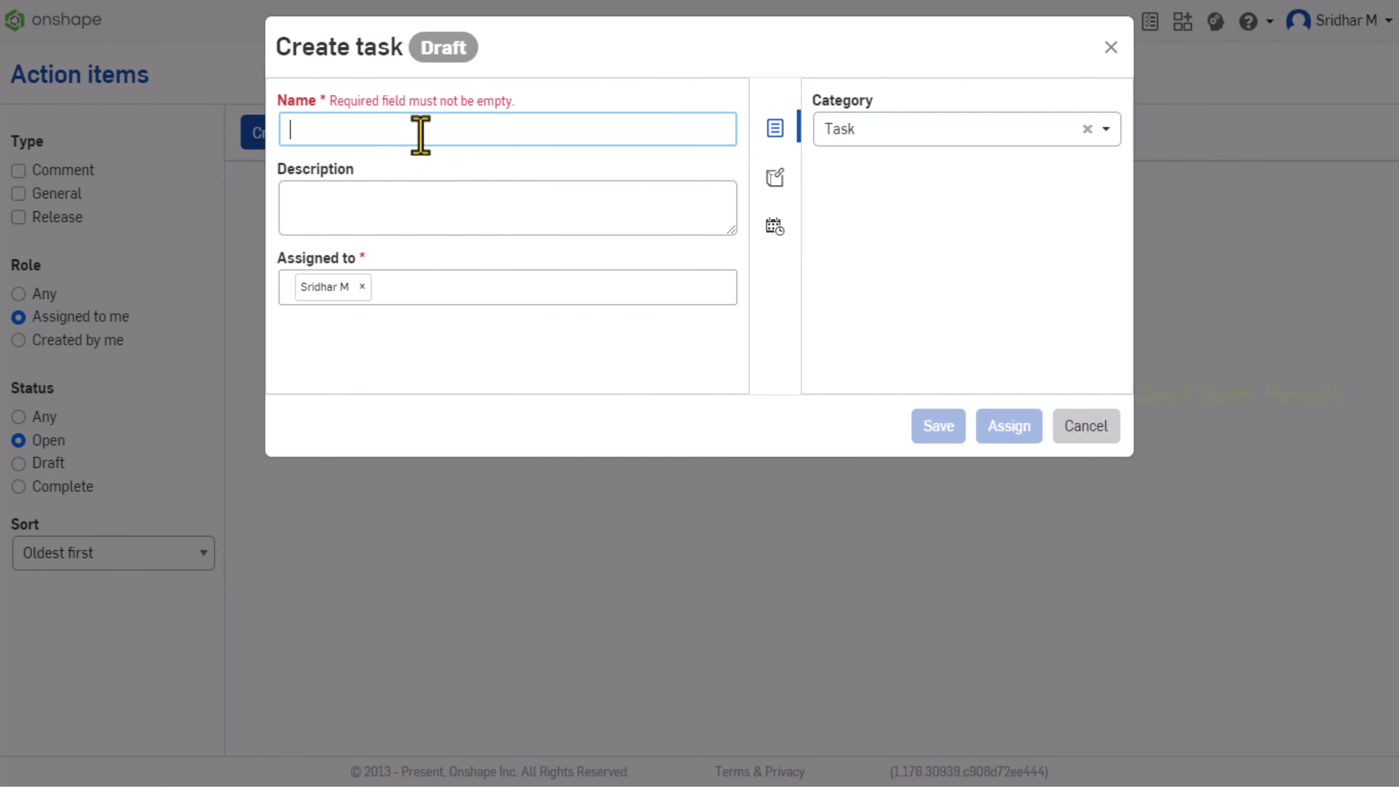
{"action": "left_click", "coordinate": [406, 205]}
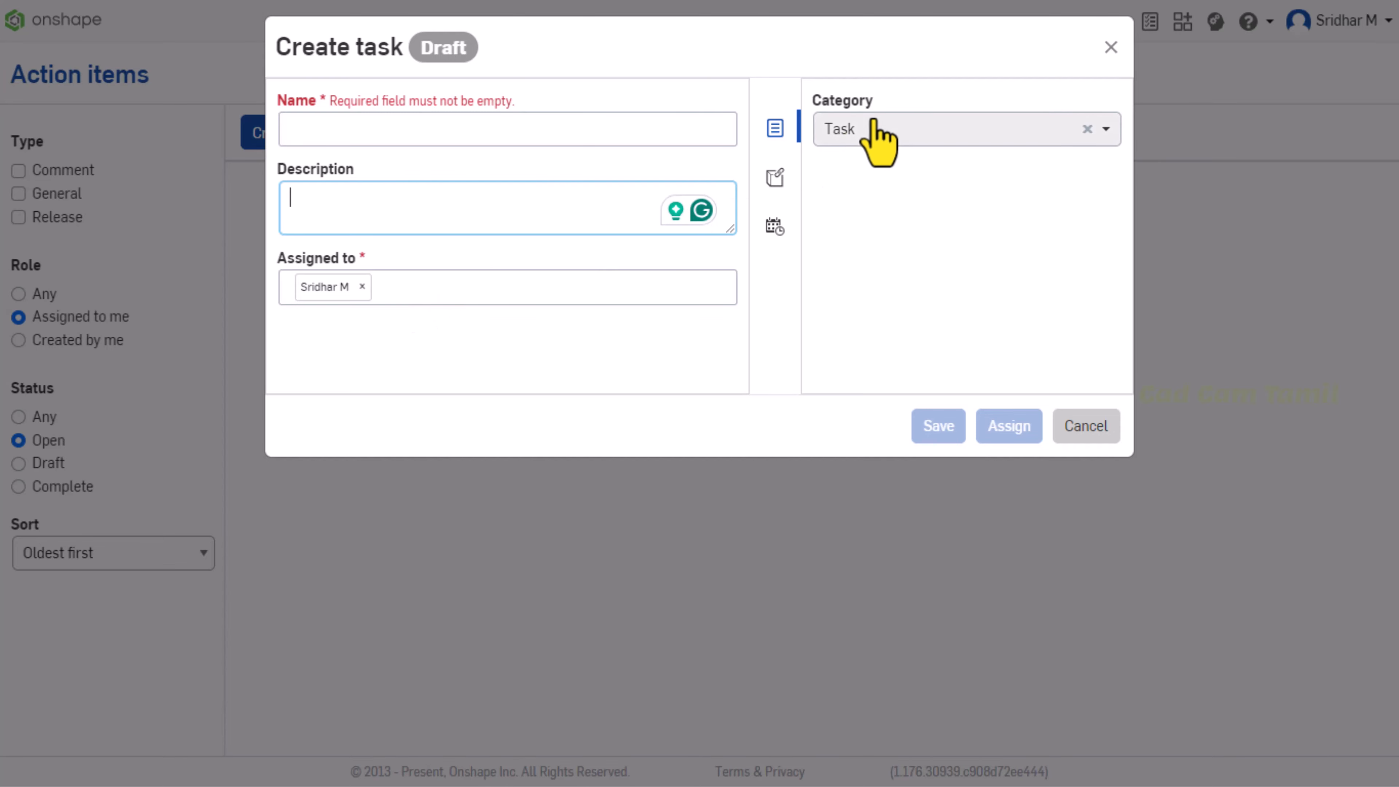
{"action": "left_click", "coordinate": [430, 283]}
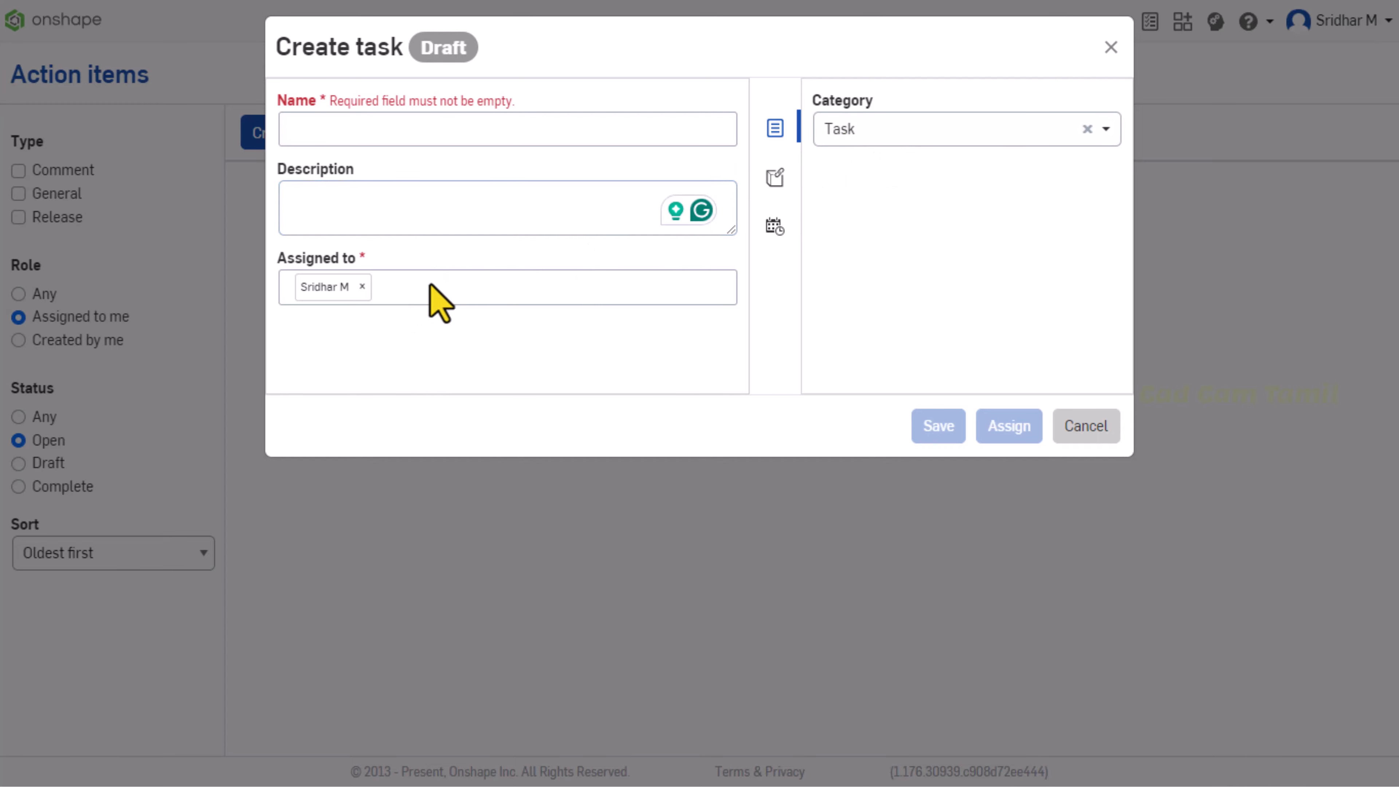
{"action": "left_click", "coordinate": [871, 132]}
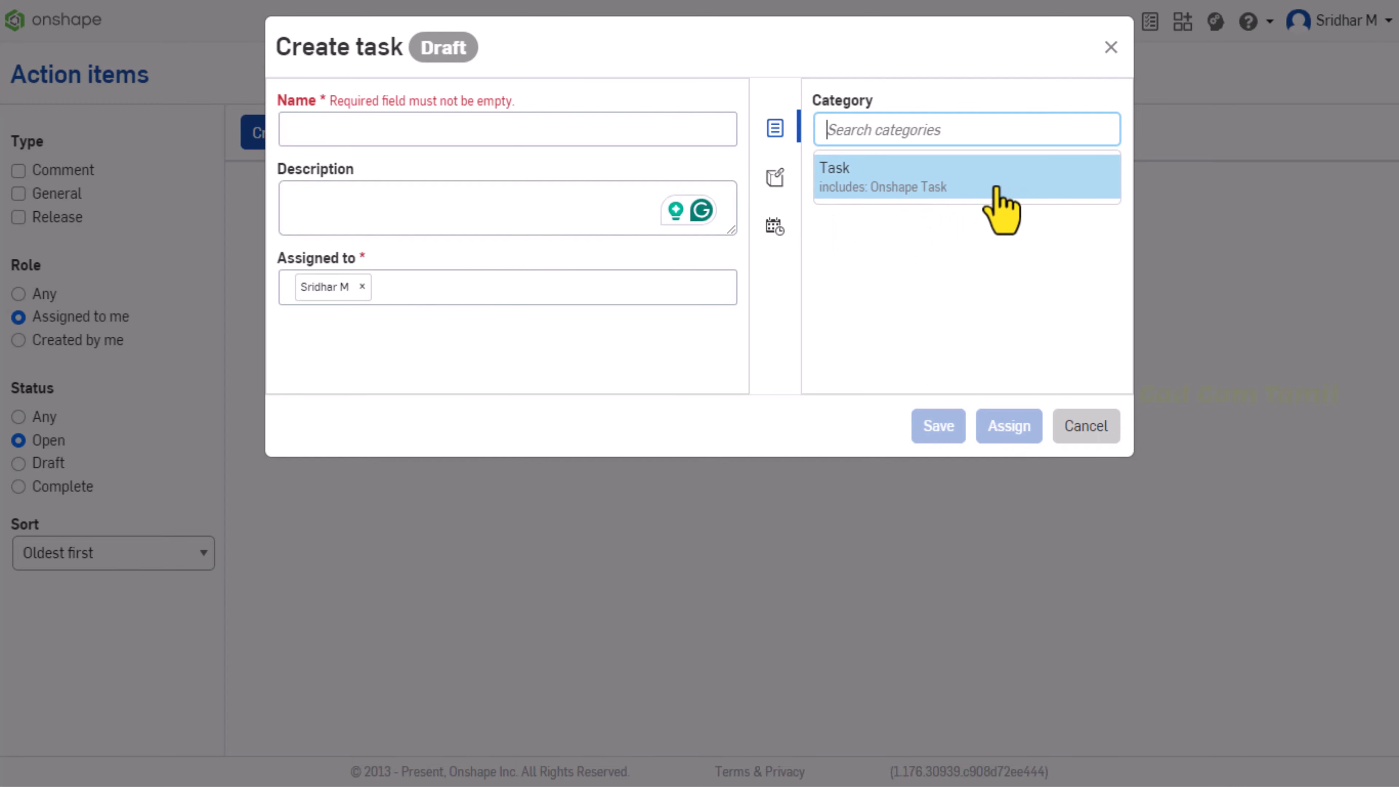
{"action": "left_click", "coordinate": [1015, 188]}
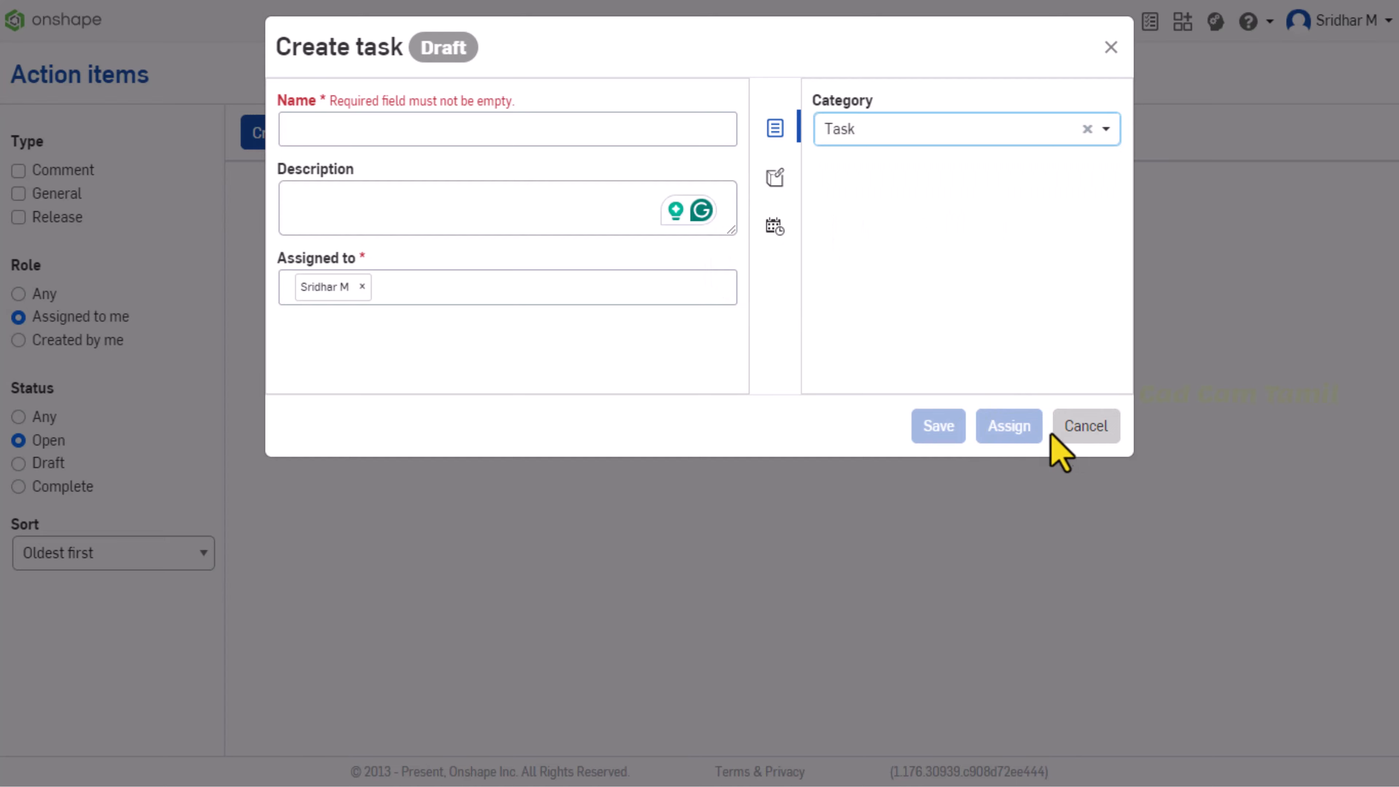
{"action": "left_click", "coordinate": [1069, 435]}
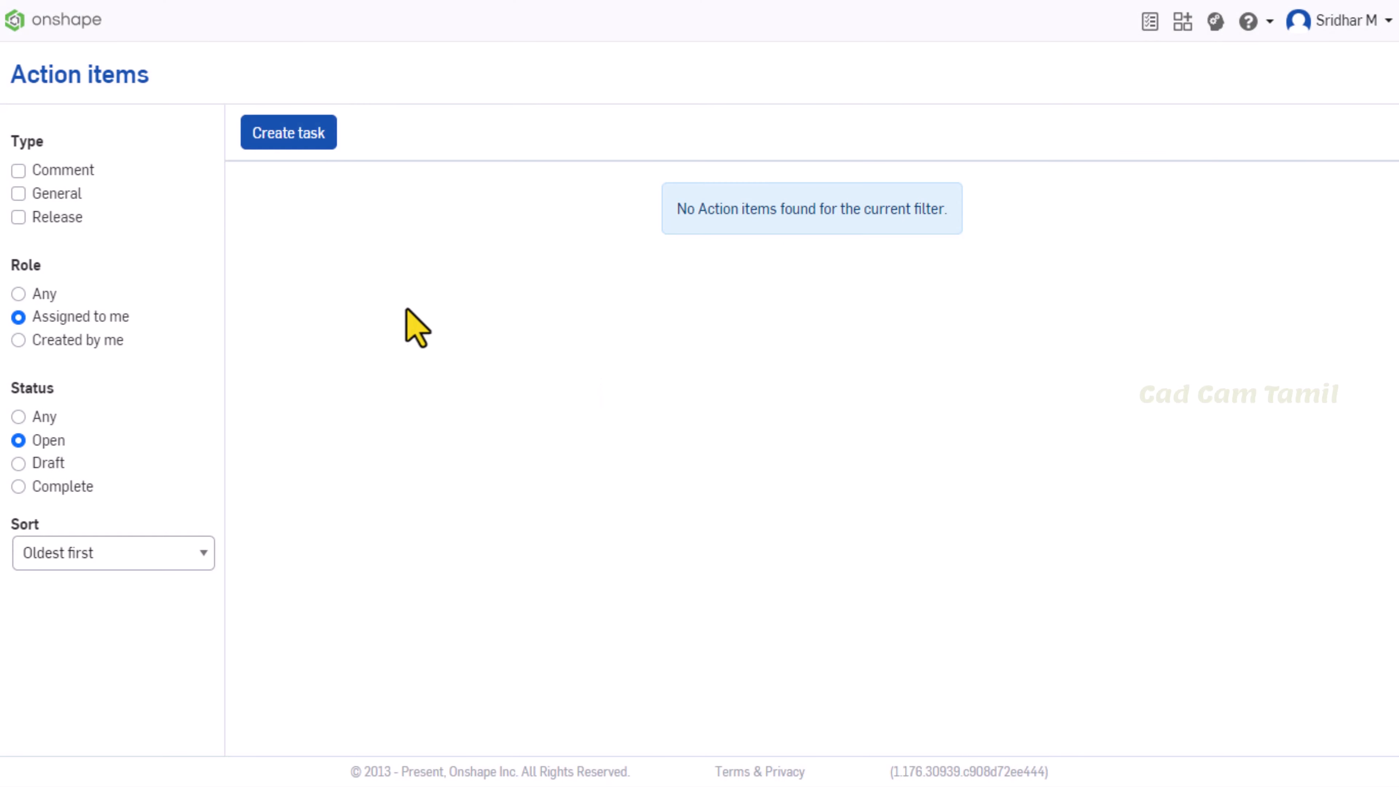
Close the Action items page and return to the CCT documents page in full screen.
{"action": "mouse_move", "coordinate": [615, 43]}
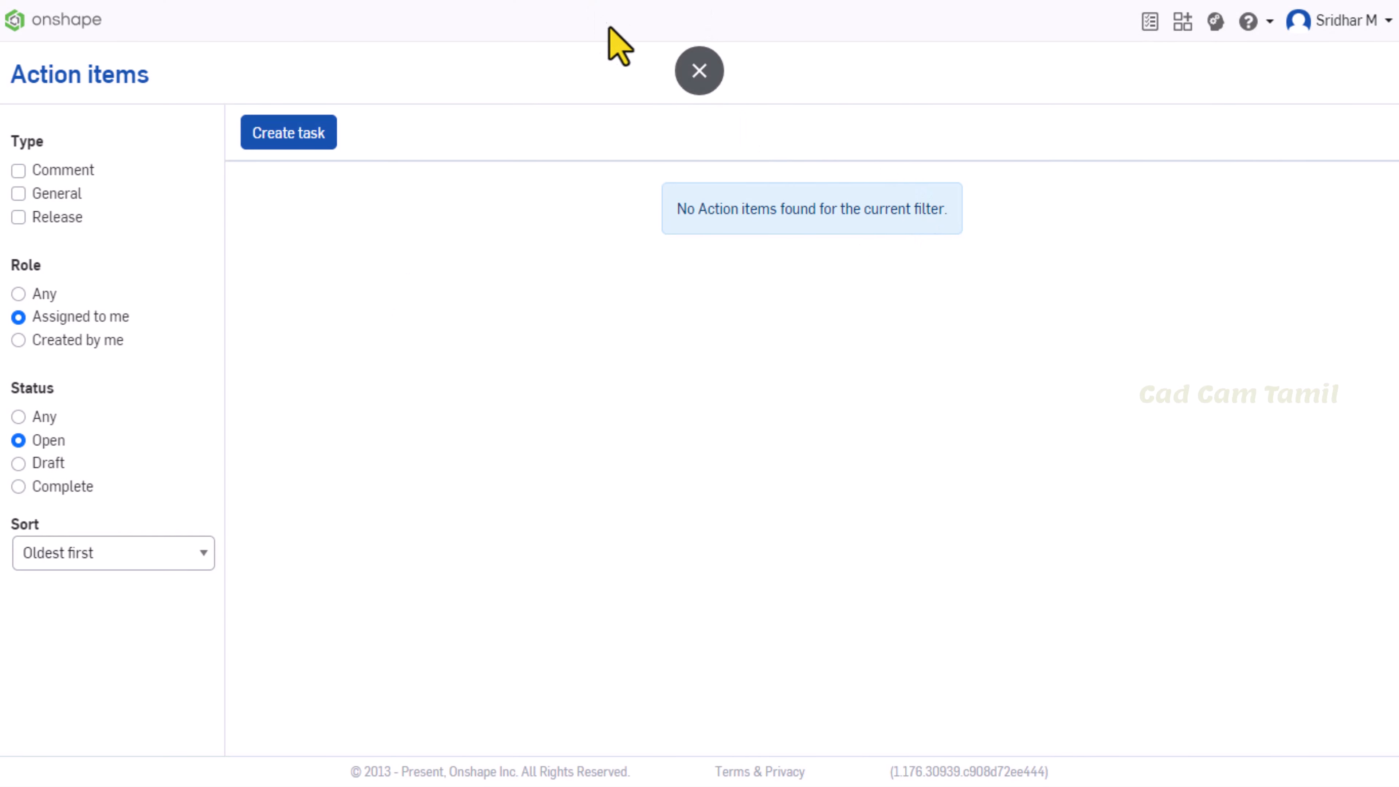
{"action": "left_click", "coordinate": [697, 70]}
{"action": "left_click", "coordinate": [506, 21]}
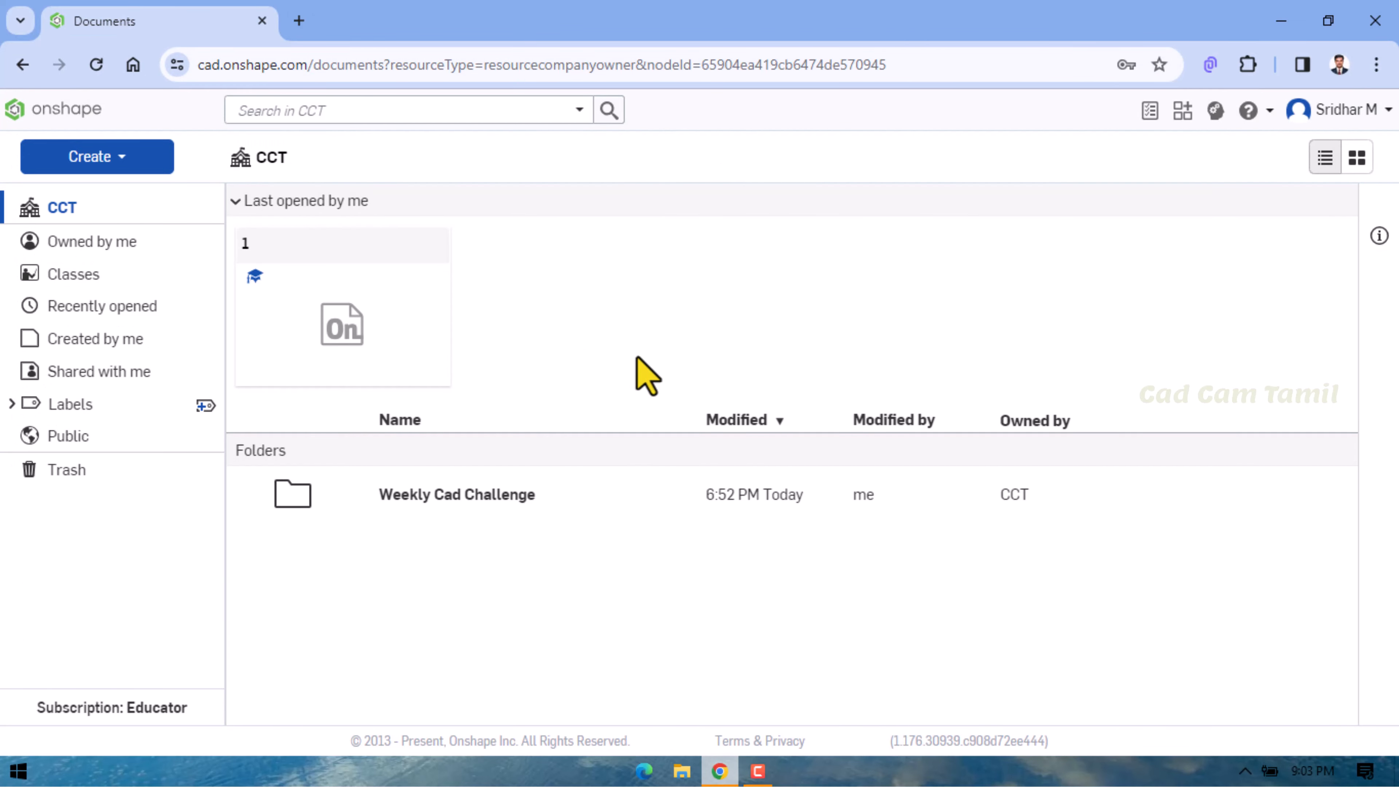
{"action": "key", "text": "F11"}
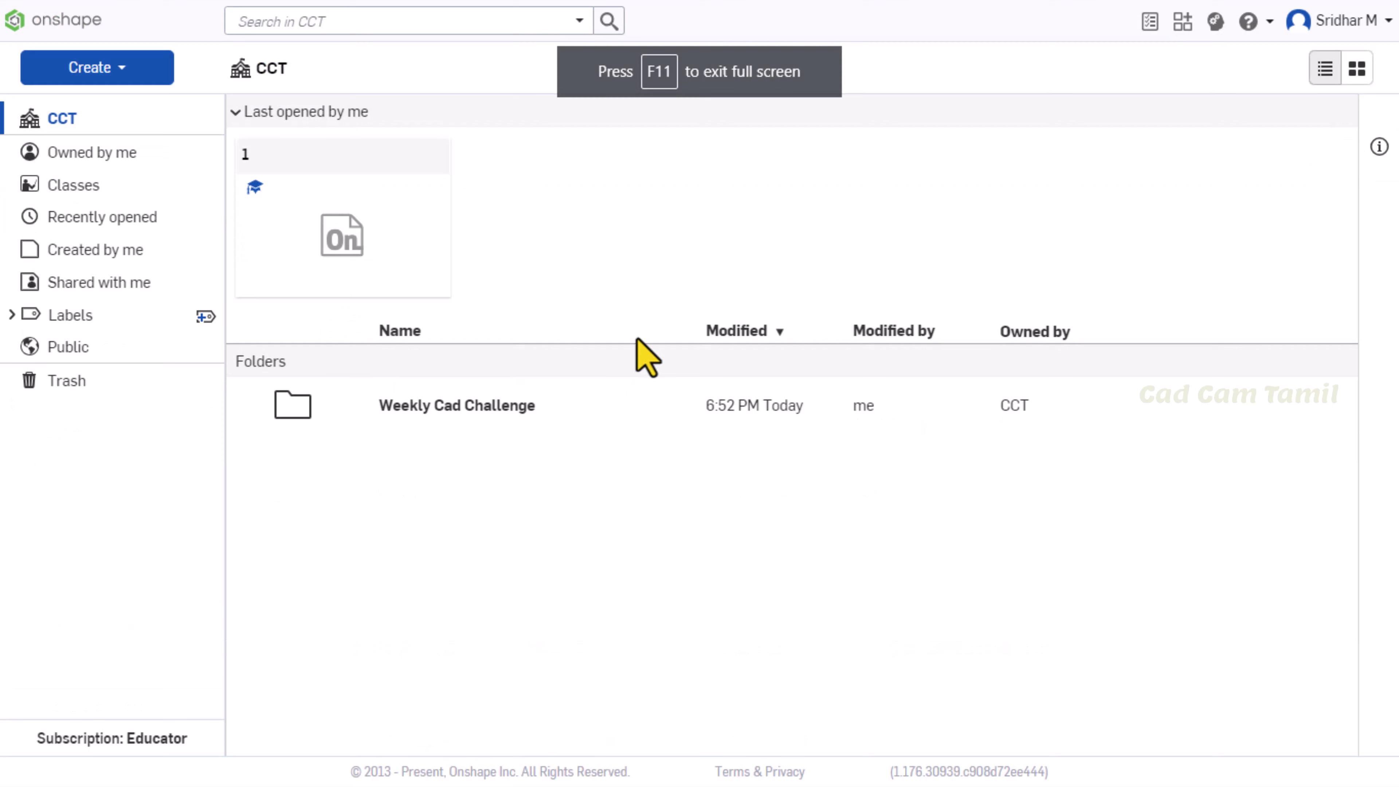
Open the Onshape App Store and browse the featured apps across all categories.
{"action": "left_click", "coordinate": [1190, 24]}
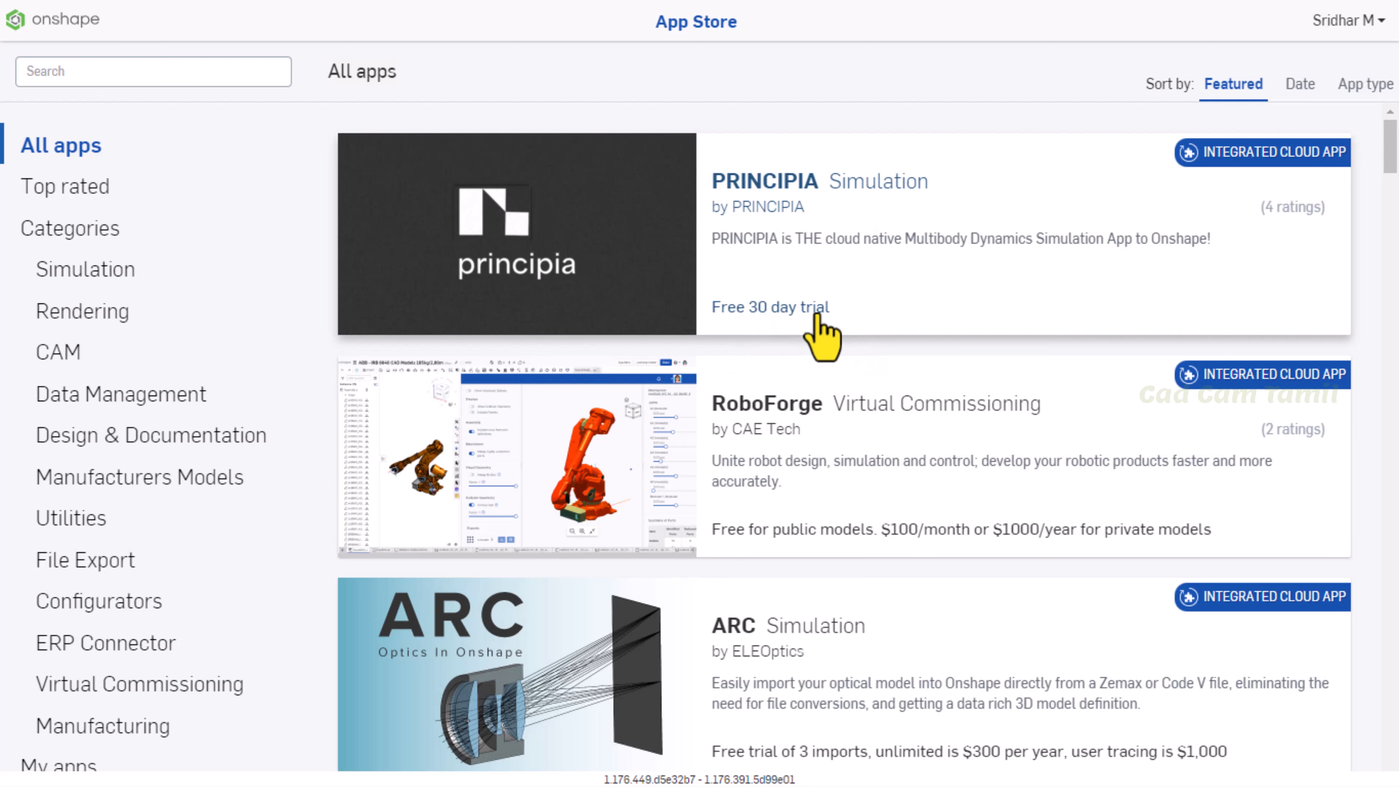
{"action": "scroll", "coordinate": [944, 410], "scroll_direction": "down", "scroll_amount": 3}
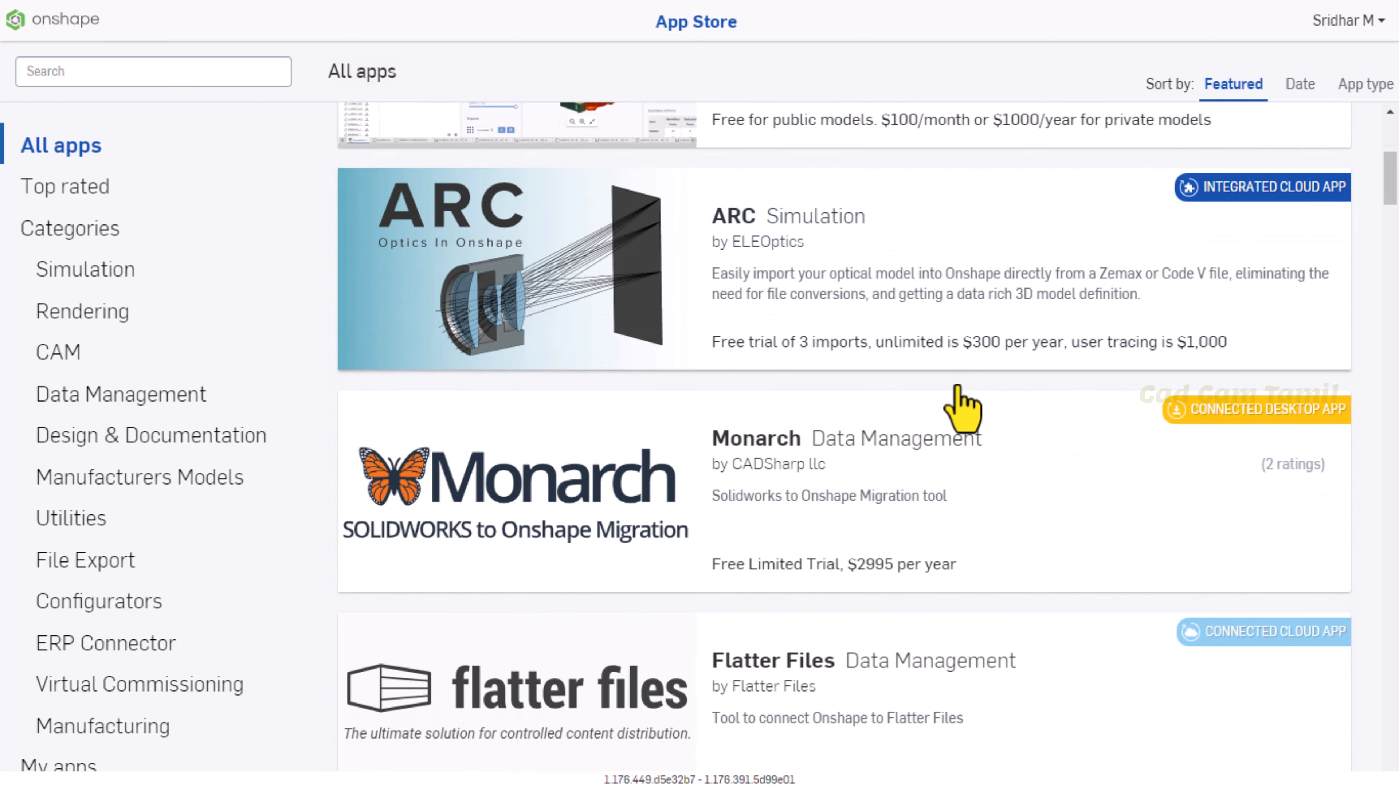
{"action": "scroll", "coordinate": [939, 336], "scroll_direction": "up", "scroll_amount": 2}
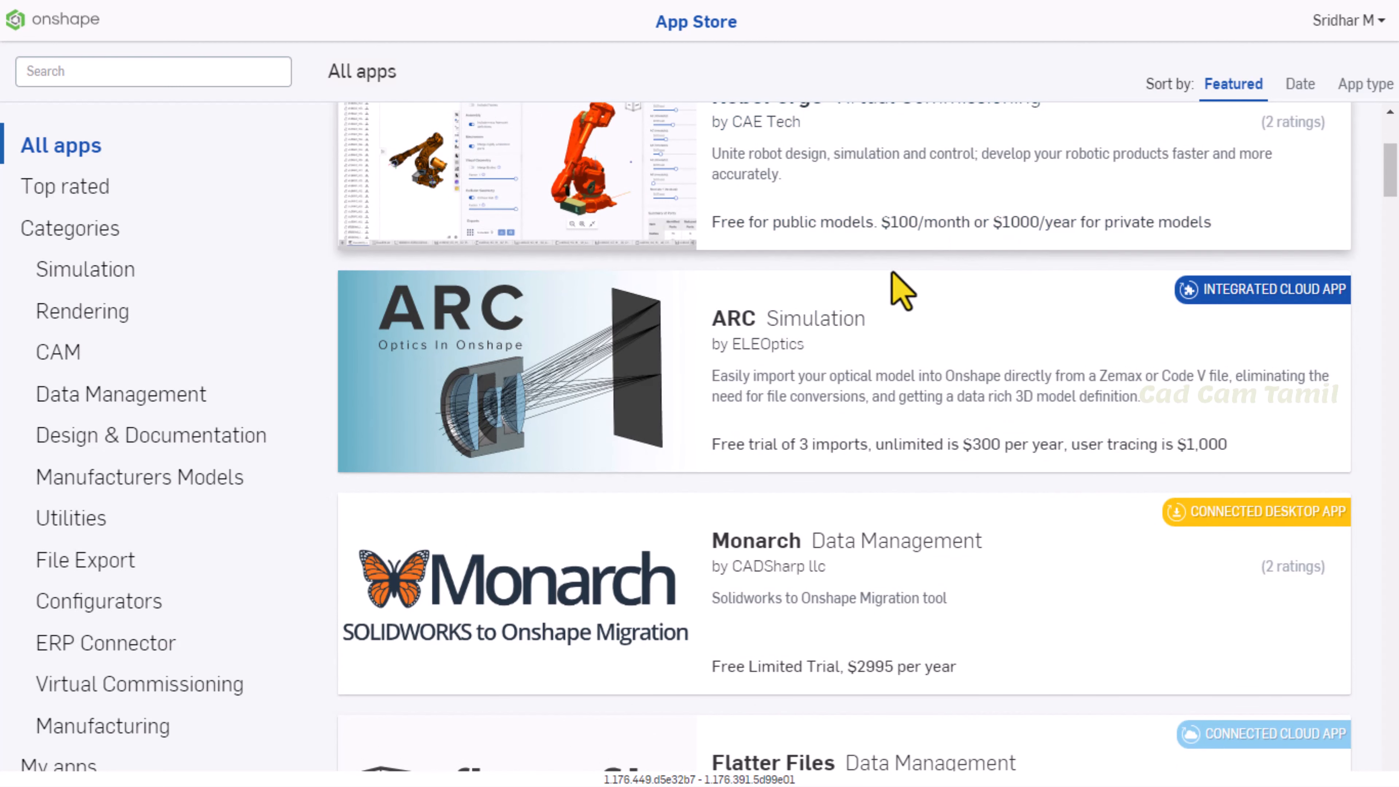
{"action": "scroll", "coordinate": [936, 317], "scroll_direction": "down", "scroll_amount": 2}
{"action": "scroll", "coordinate": [941, 337], "scroll_direction": "down", "scroll_amount": 12}
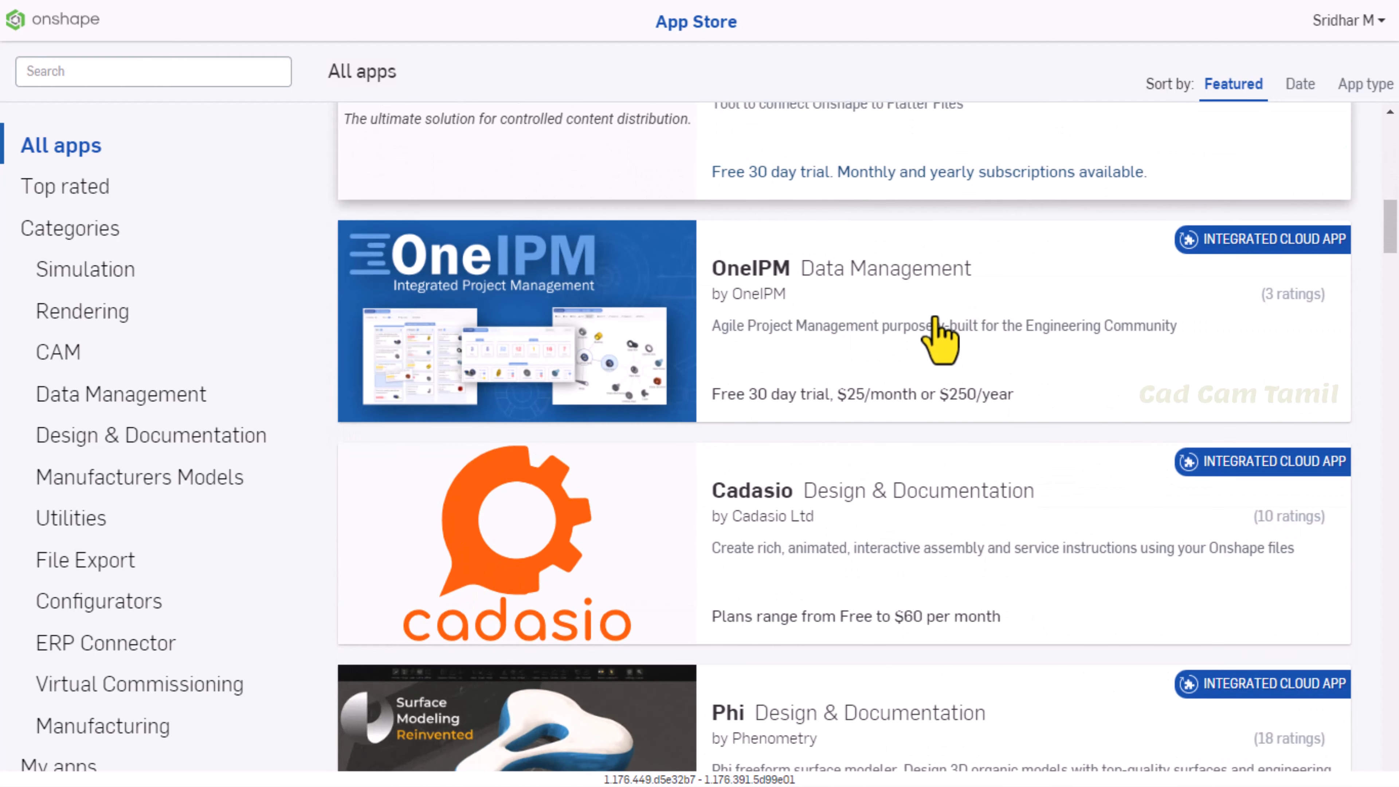
{"action": "scroll", "coordinate": [940, 337], "scroll_direction": "down", "scroll_amount": 5}
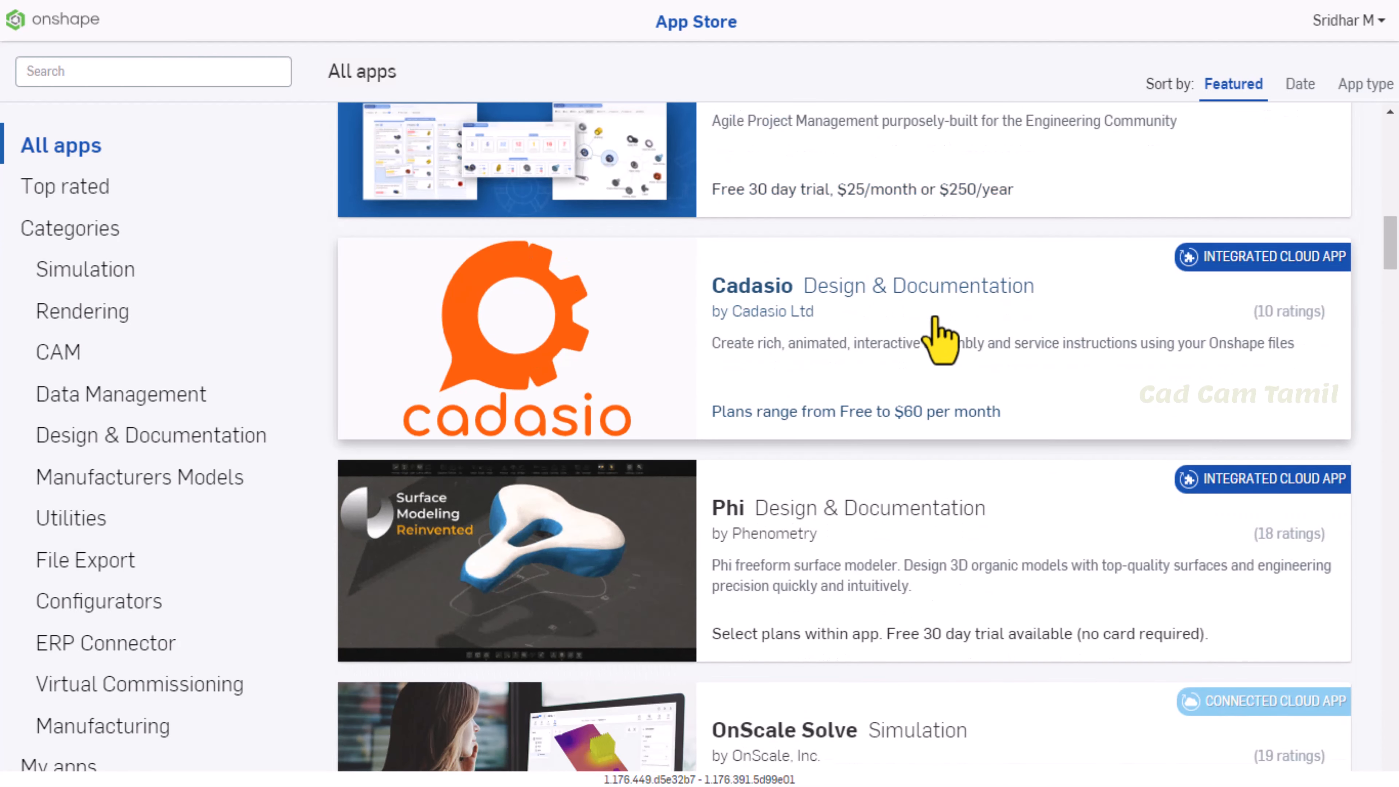
{"action": "scroll", "coordinate": [941, 338], "scroll_direction": "down", "scroll_amount": 4}
{"action": "scroll", "coordinate": [941, 337], "scroll_direction": "down", "scroll_amount": 1}
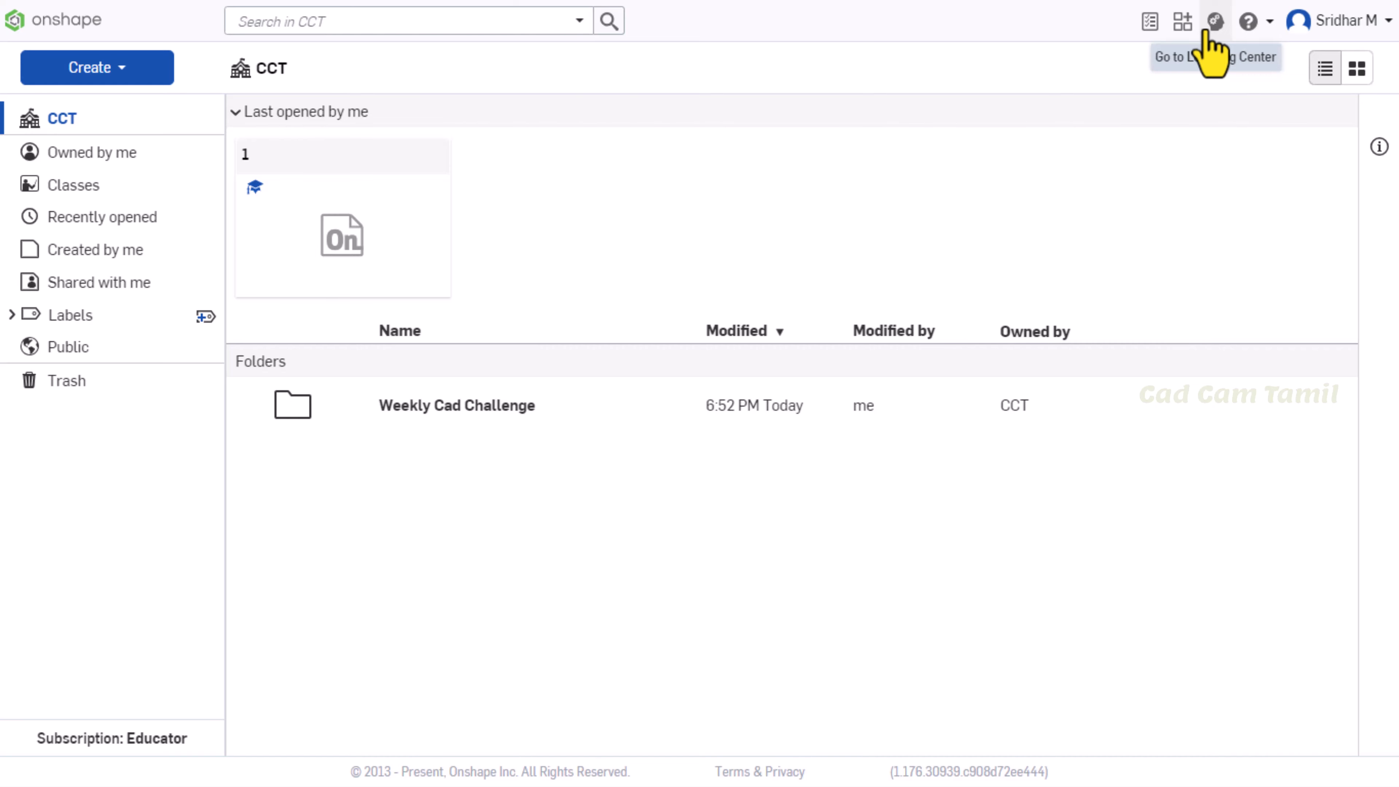
Open the Onshape Learning Center and look over its training offerings and certification program.
{"action": "left_click", "coordinate": [1206, 31]}
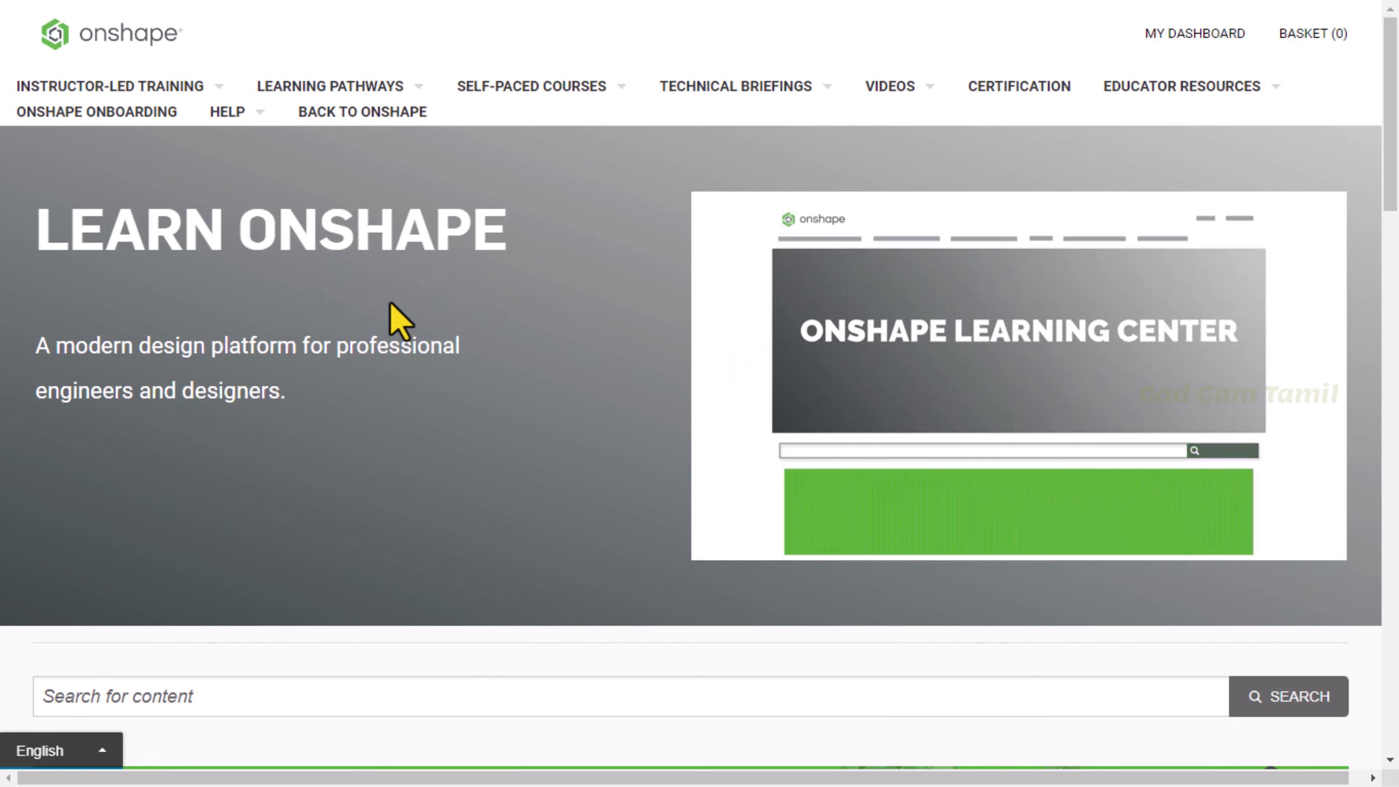
{"action": "scroll", "coordinate": [322, 337], "scroll_direction": "down", "scroll_amount": 2}
{"action": "scroll", "coordinate": [370, 330], "scroll_direction": "up", "scroll_amount": 2}
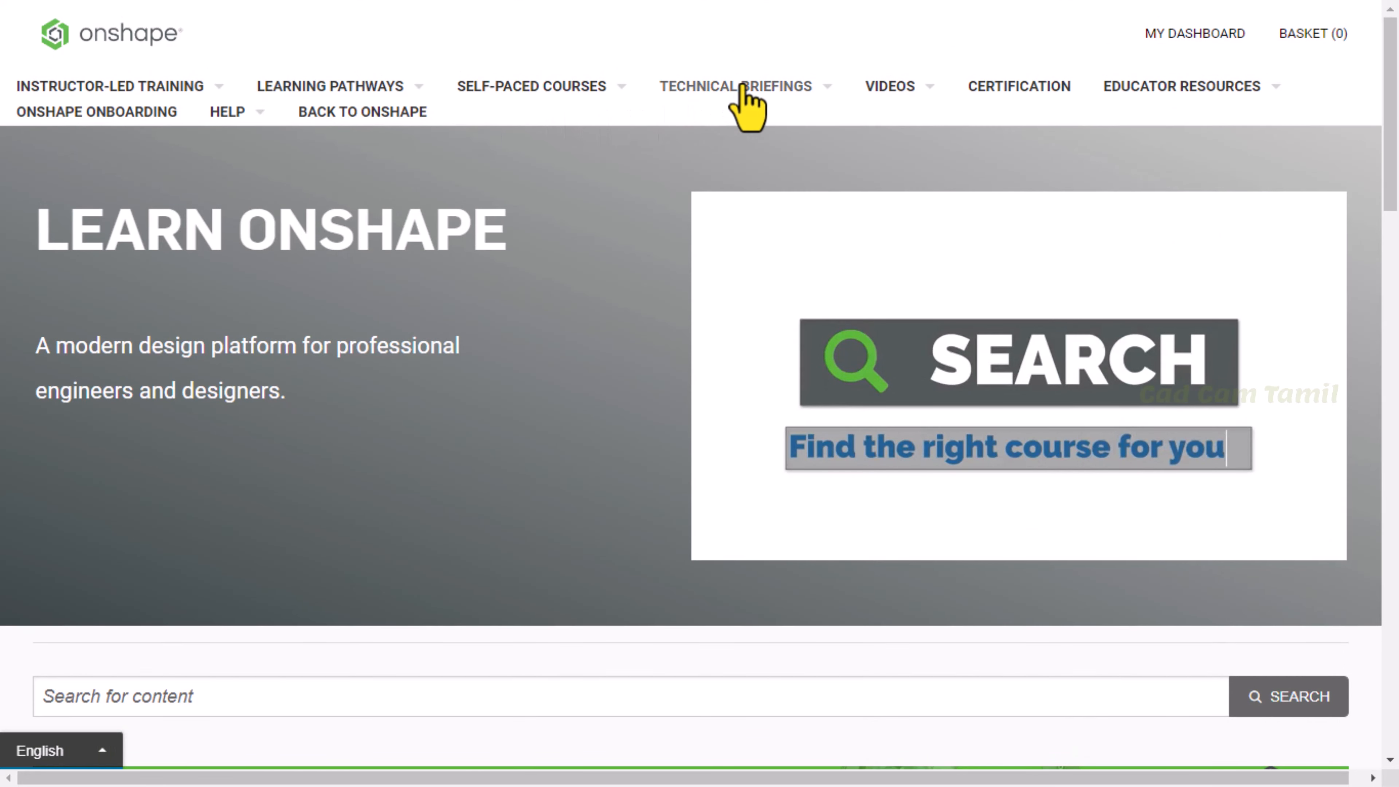
{"action": "scroll", "coordinate": [451, 347], "scroll_direction": "down", "scroll_amount": 8}
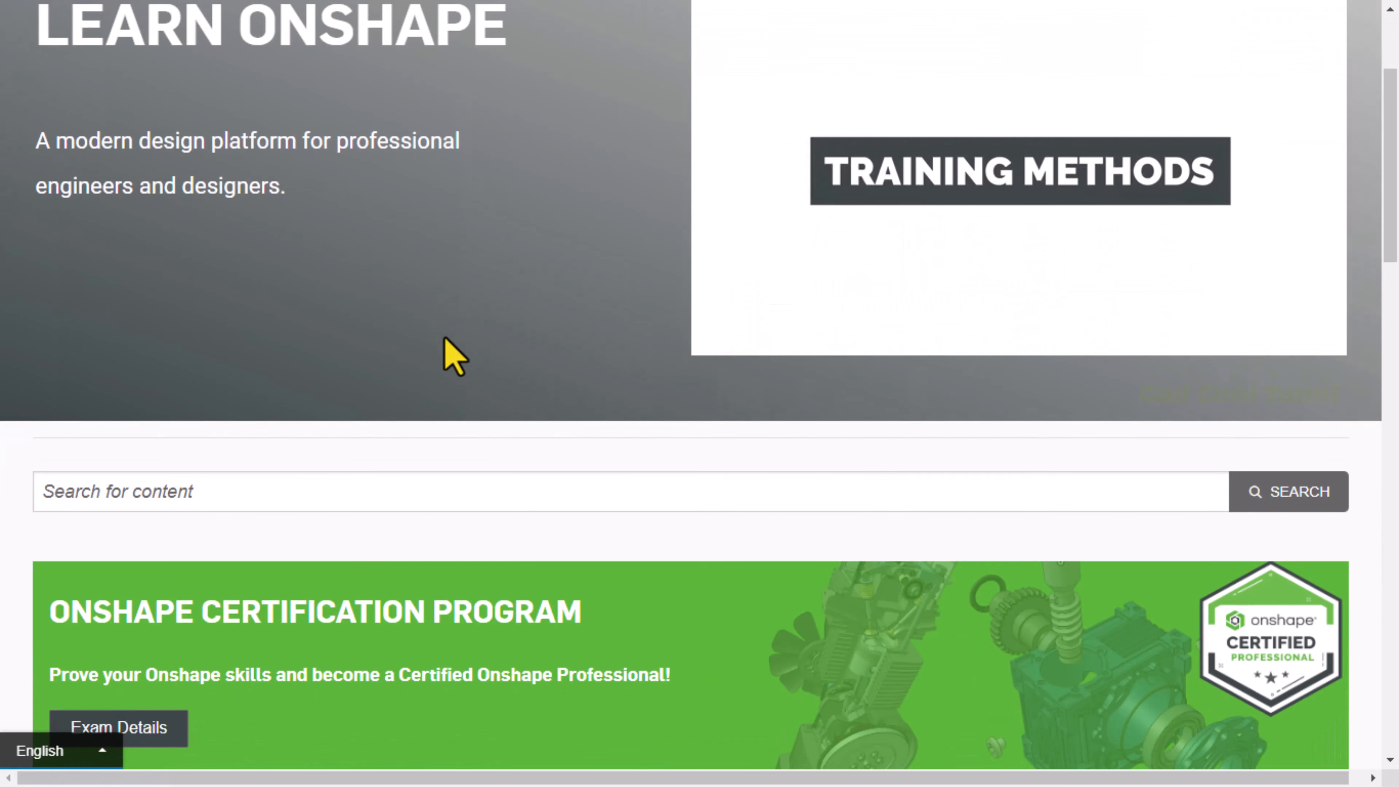
{"action": "scroll", "coordinate": [450, 333], "scroll_direction": "down", "scroll_amount": 2}
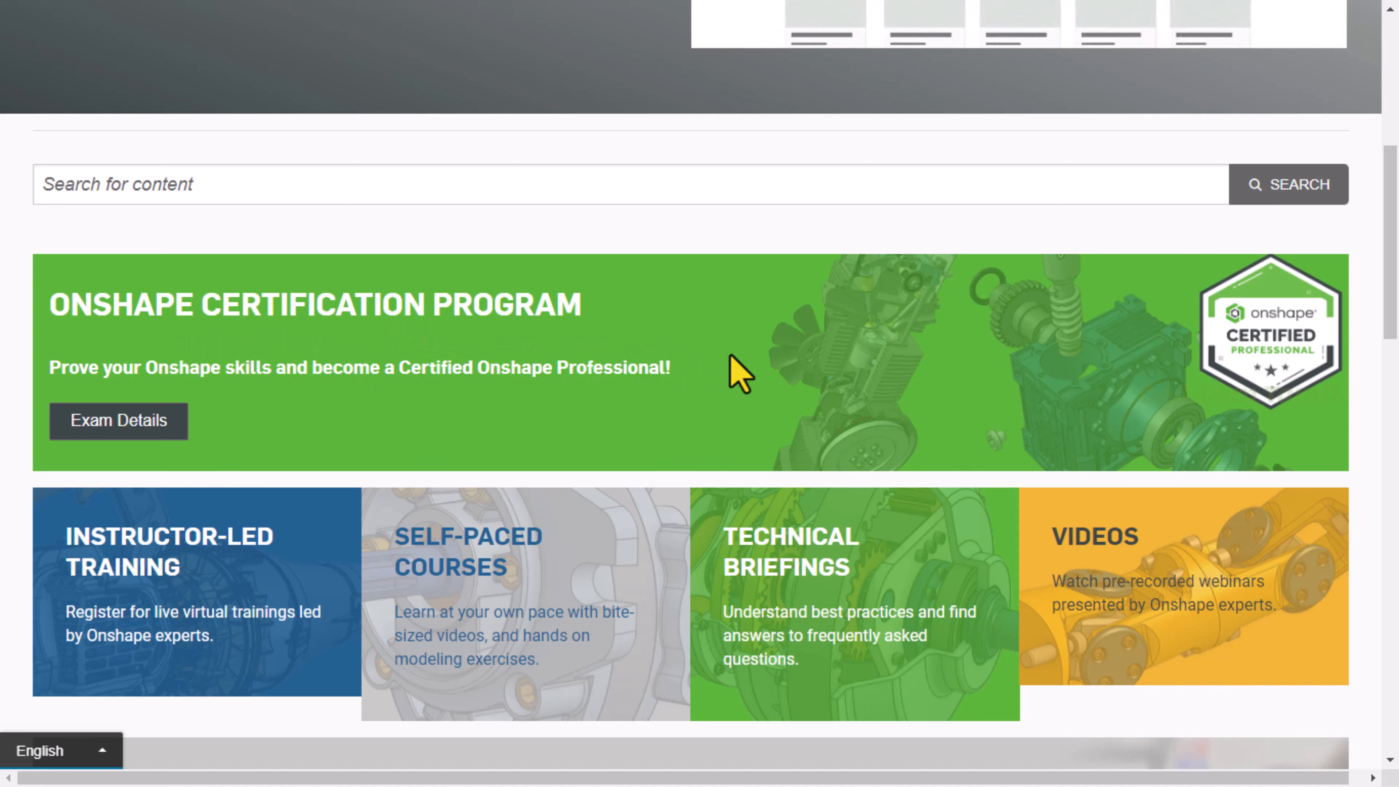
Open the Onshape certification exam details and review the exam overview, enrollment information and exam topics.
{"action": "left_click", "coordinate": [157, 447]}
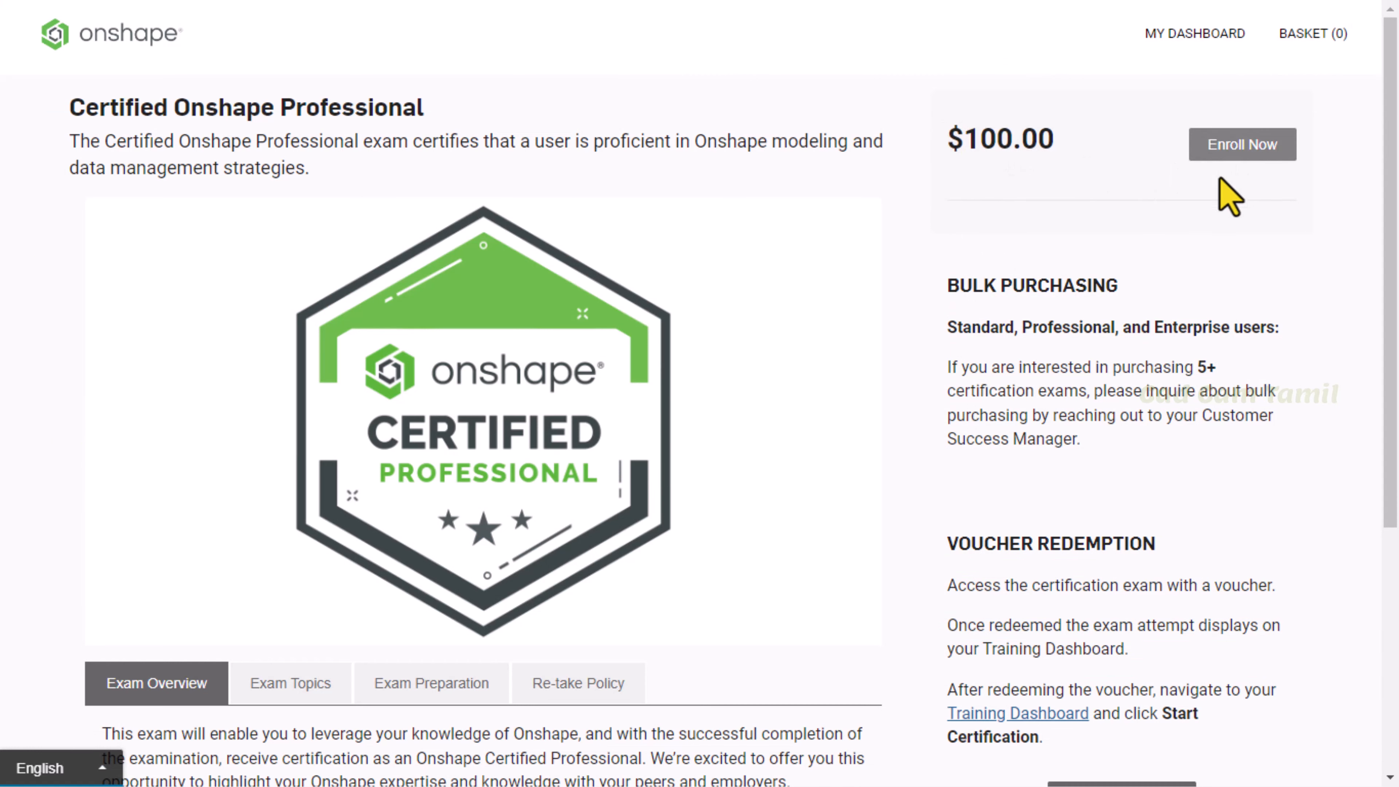
{"action": "scroll", "coordinate": [1196, 361], "scroll_direction": "down", "scroll_amount": 2}
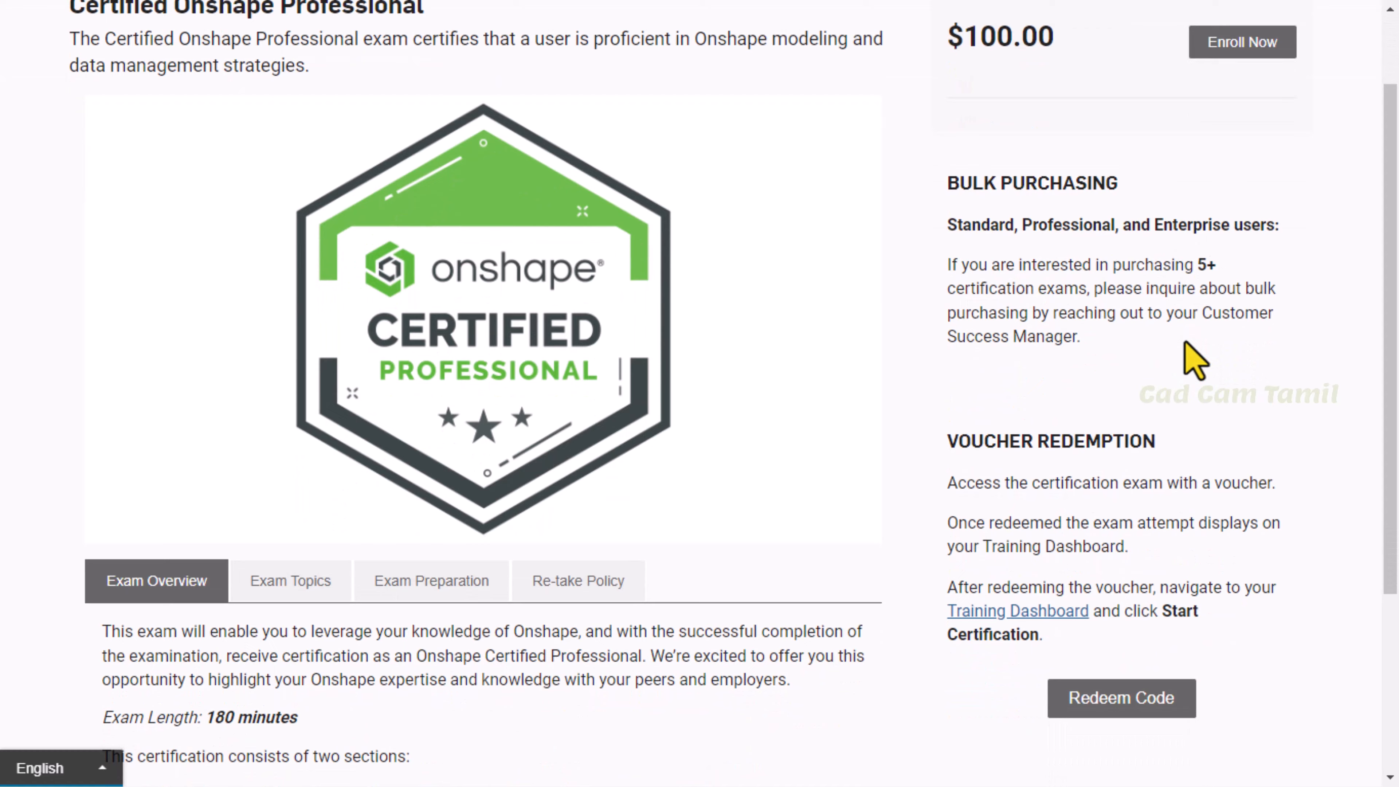
{"action": "scroll", "coordinate": [1185, 347], "scroll_direction": "down", "scroll_amount": 2}
{"action": "scroll", "coordinate": [1185, 346], "scroll_direction": "down", "scroll_amount": 3}
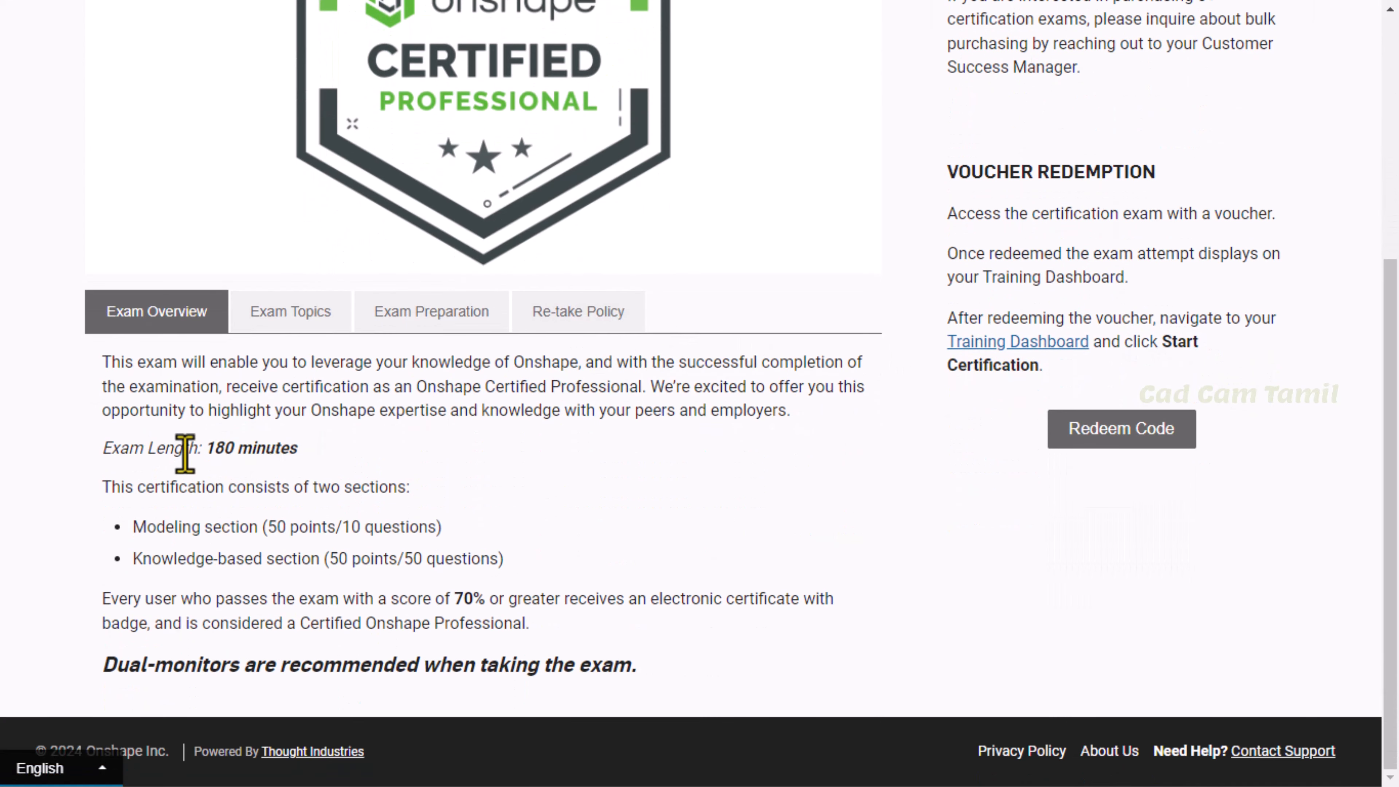
{"action": "left_click", "coordinate": [291, 311]}
{"action": "scroll", "coordinate": [368, 562], "scroll_direction": "down", "scroll_amount": 5}
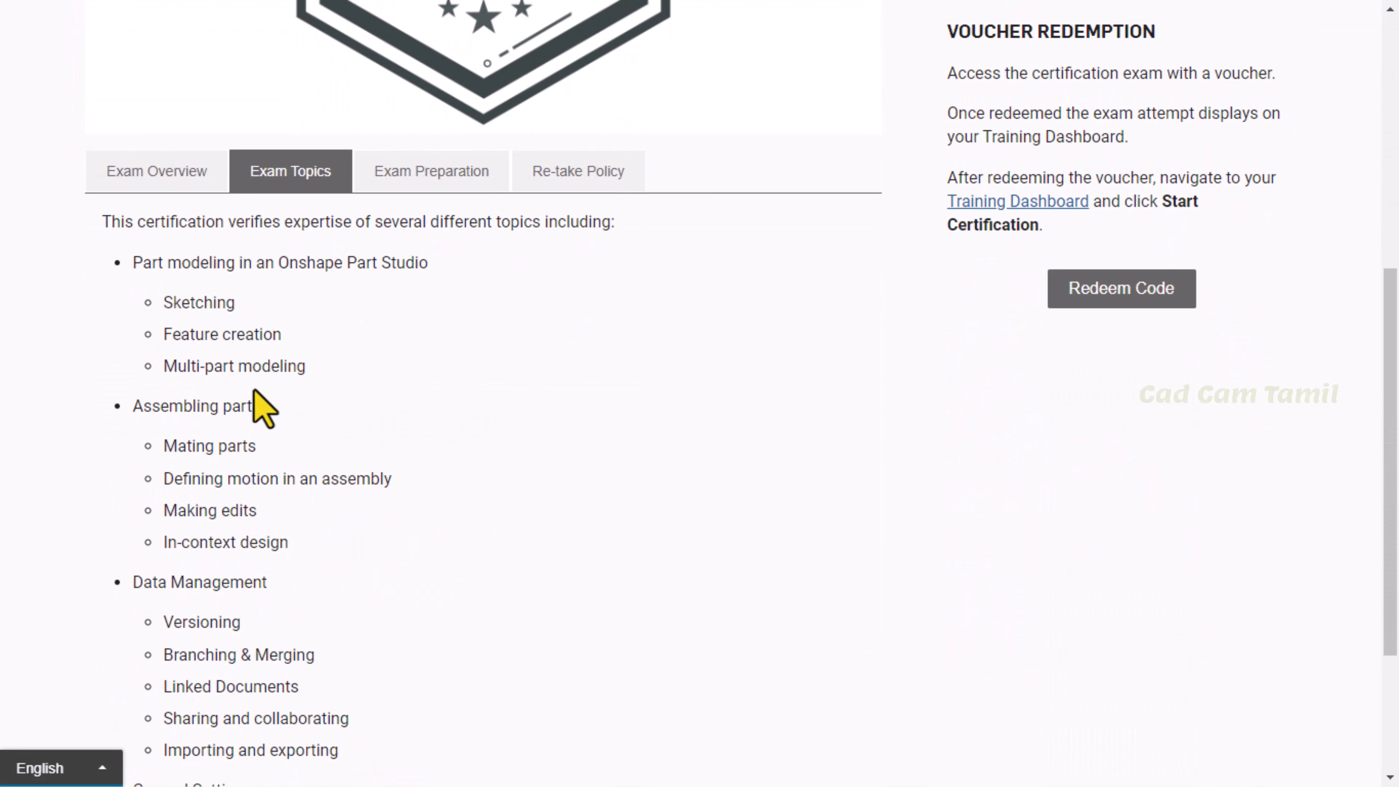
{"action": "scroll", "coordinate": [292, 446], "scroll_direction": "up", "scroll_amount": 4}
{"action": "left_click", "coordinate": [419, 246]}
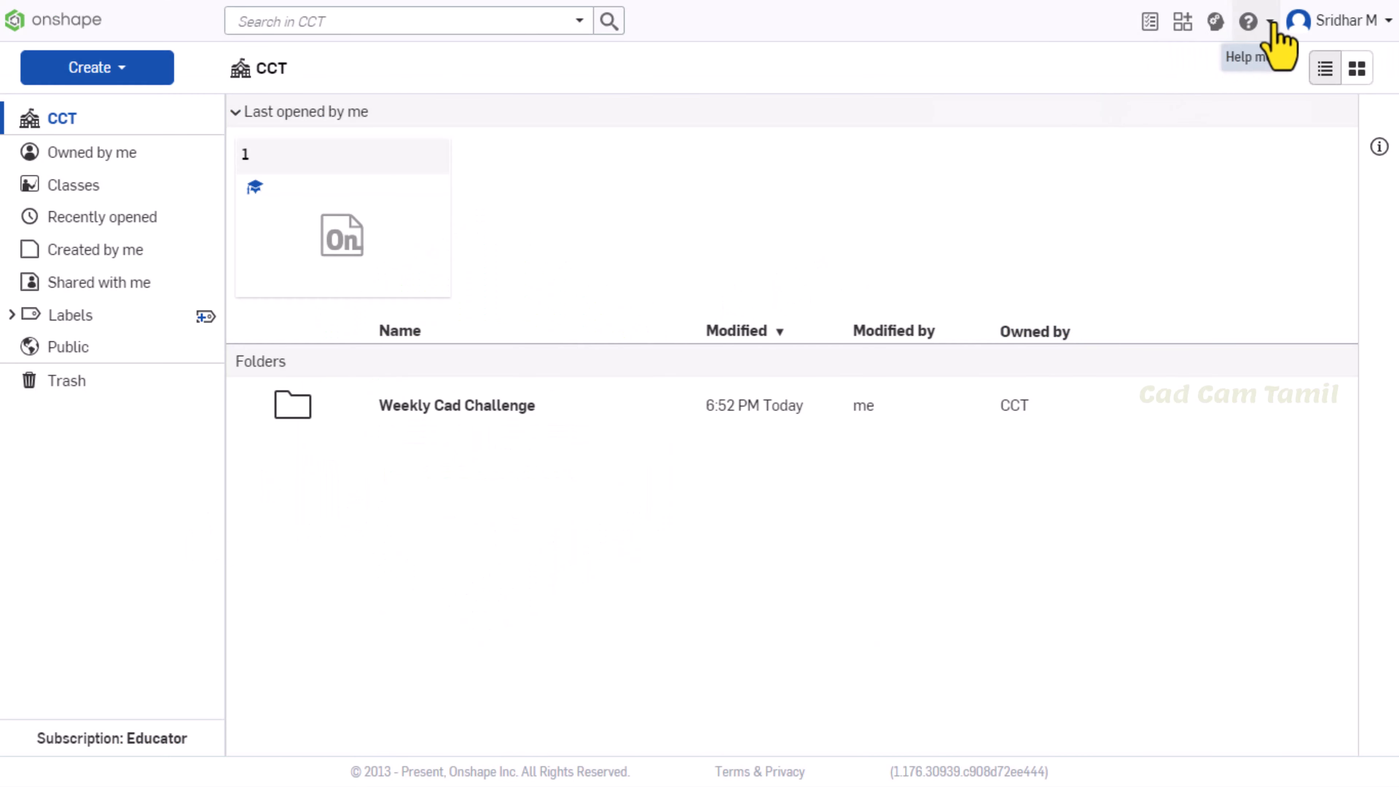
Open the About Onshape information, highlight the software version number and close the window.
{"action": "left_click", "coordinate": [1271, 23]}
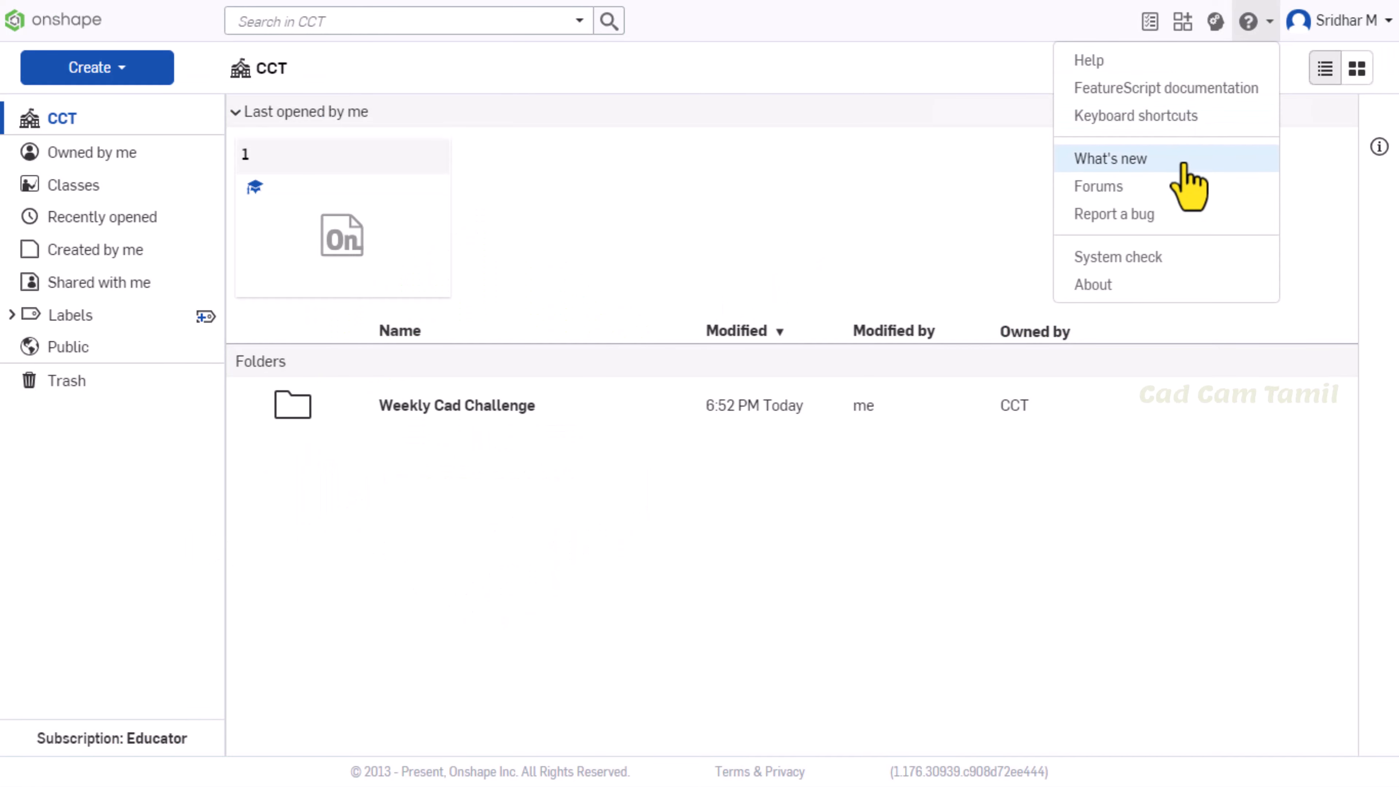
{"action": "left_click", "coordinate": [1155, 287]}
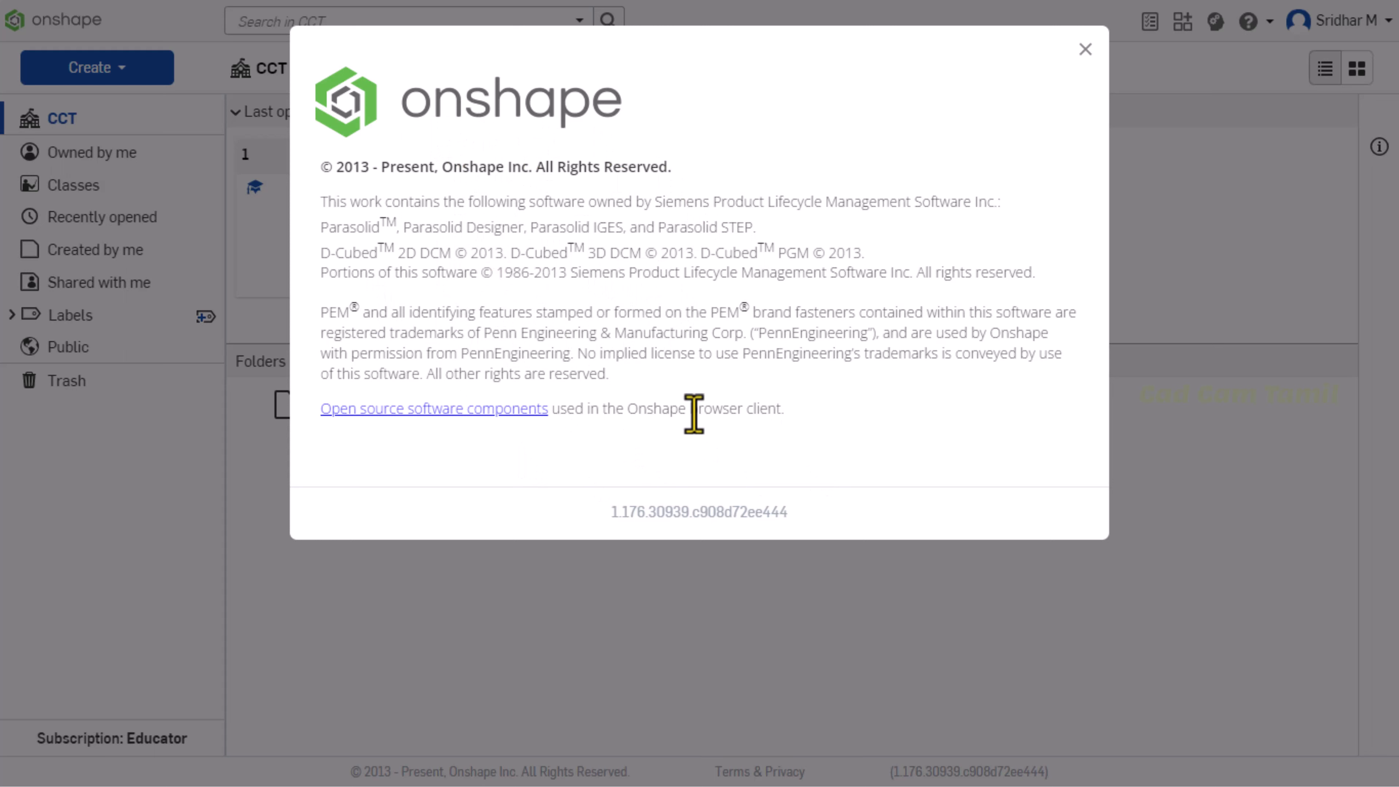
{"action": "left_click_drag", "start_coordinate": [619, 513], "coordinate": [813, 520]}
{"action": "left_click", "coordinate": [1085, 49]}
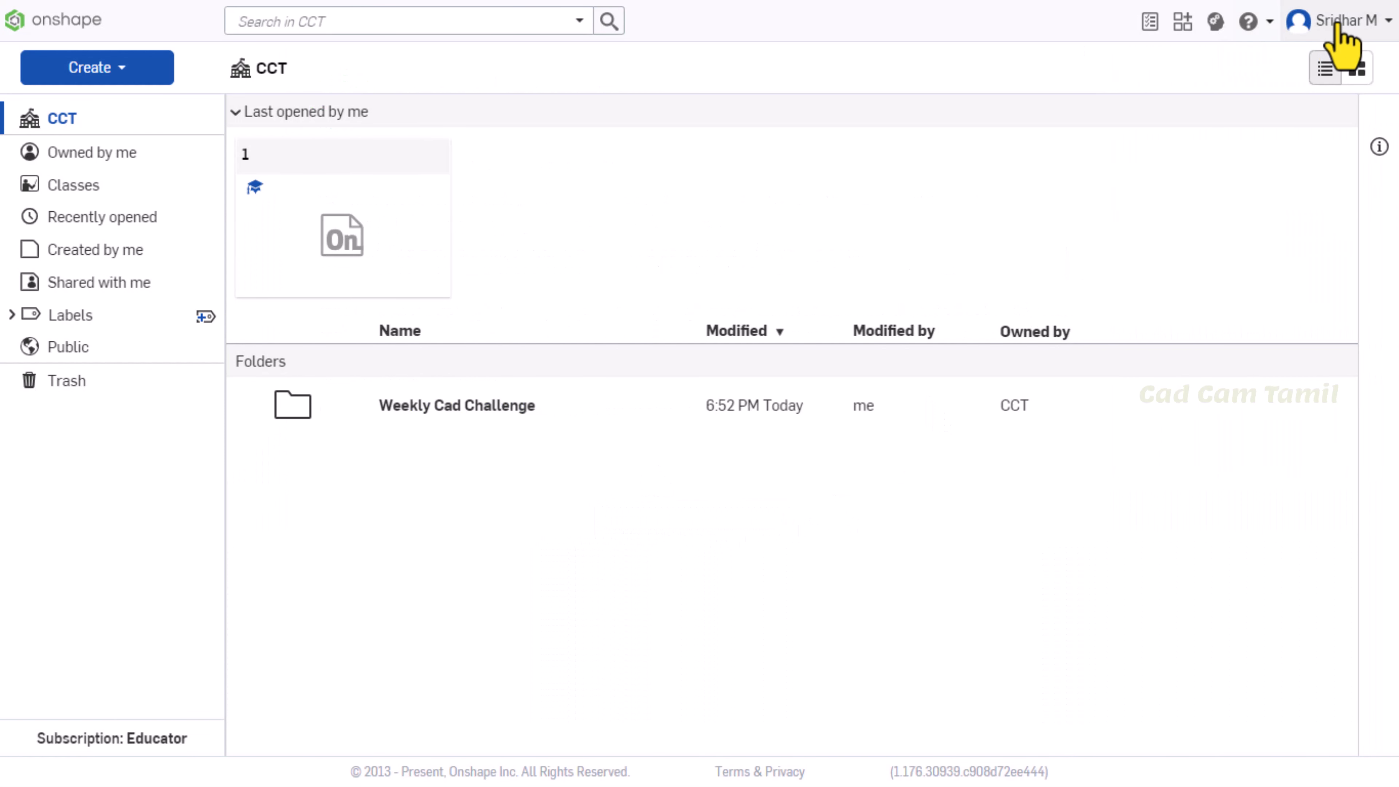
Open the CCT classroom settings and look over the user subscriptions and the team creation form.
{"action": "left_click", "coordinate": [1384, 22]}
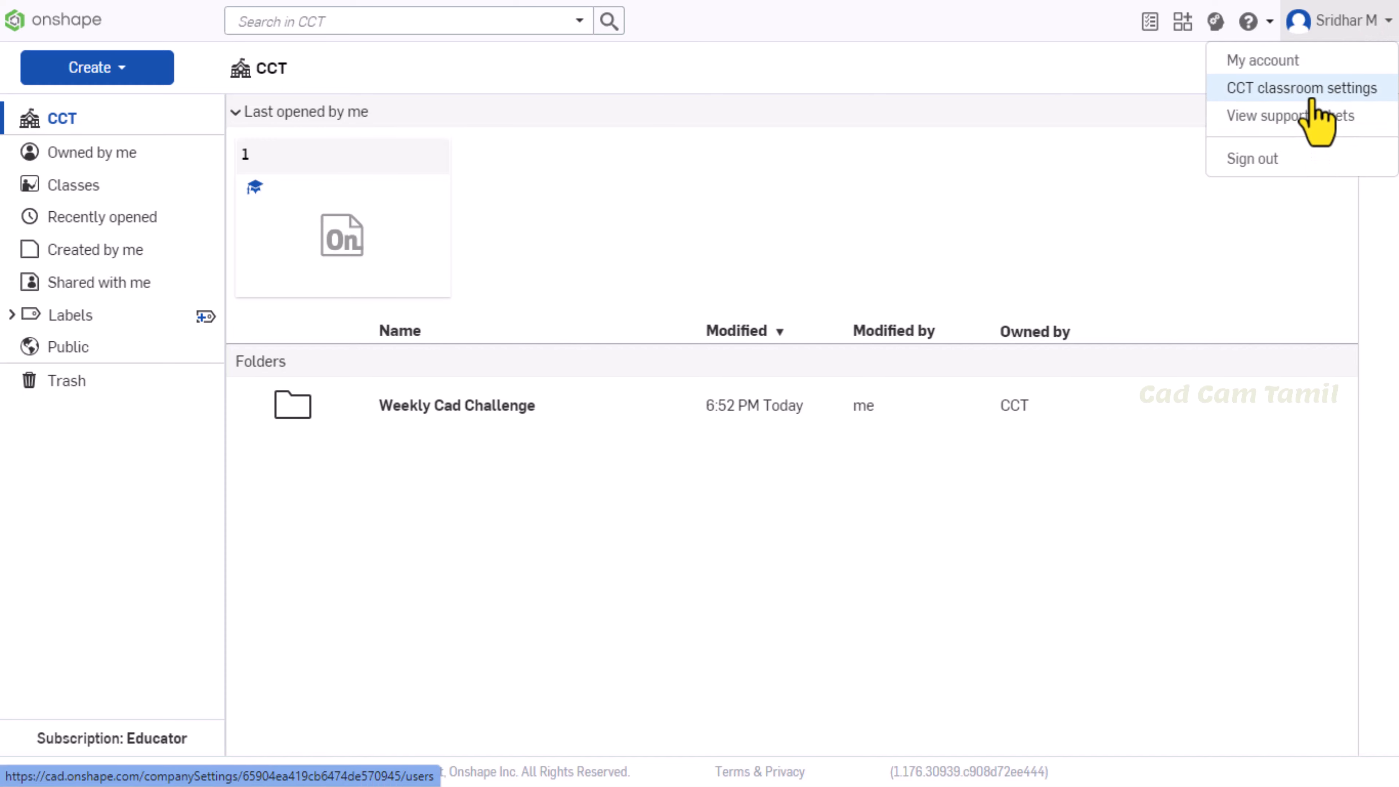
{"action": "left_click", "coordinate": [1327, 95]}
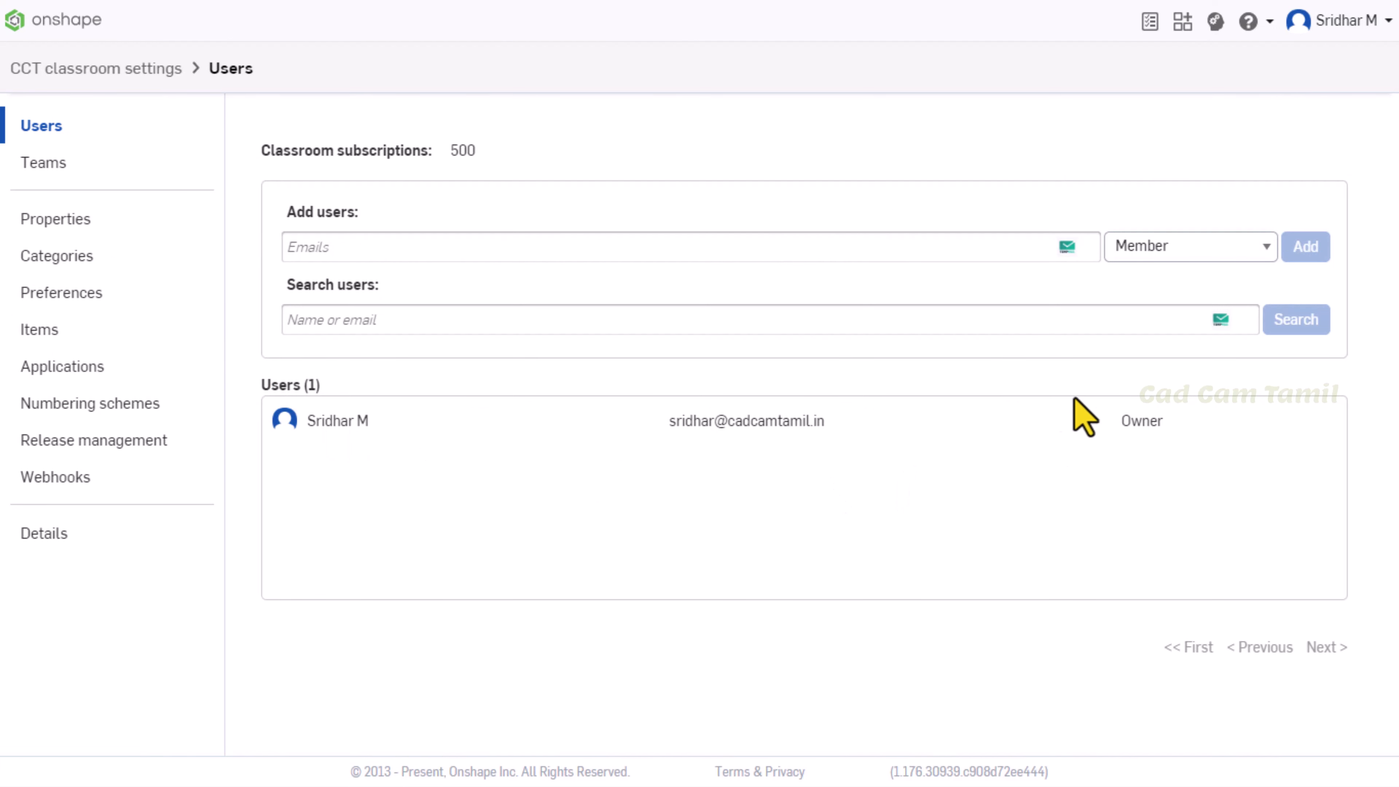
{"action": "double_click", "coordinate": [451, 150]}
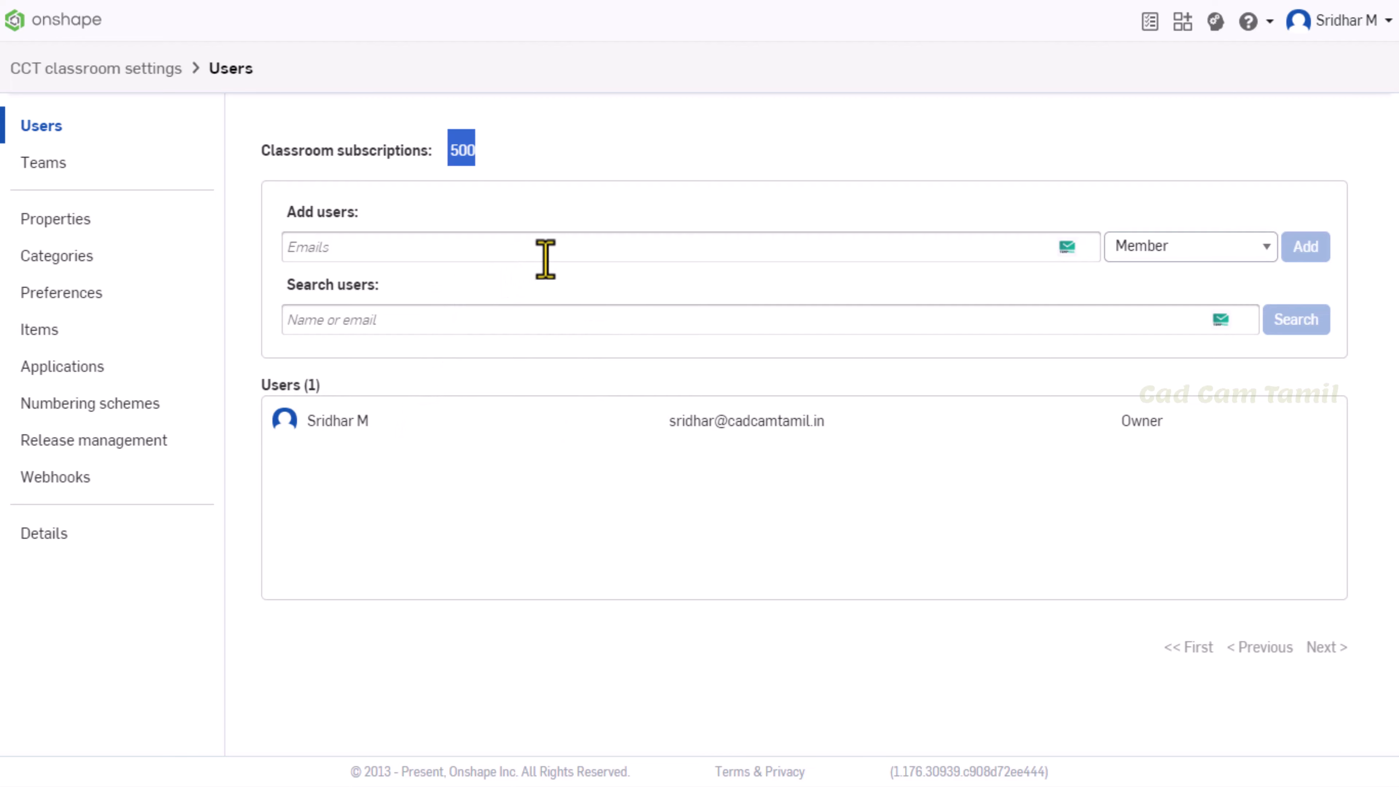
{"action": "left_click", "coordinate": [113, 176]}
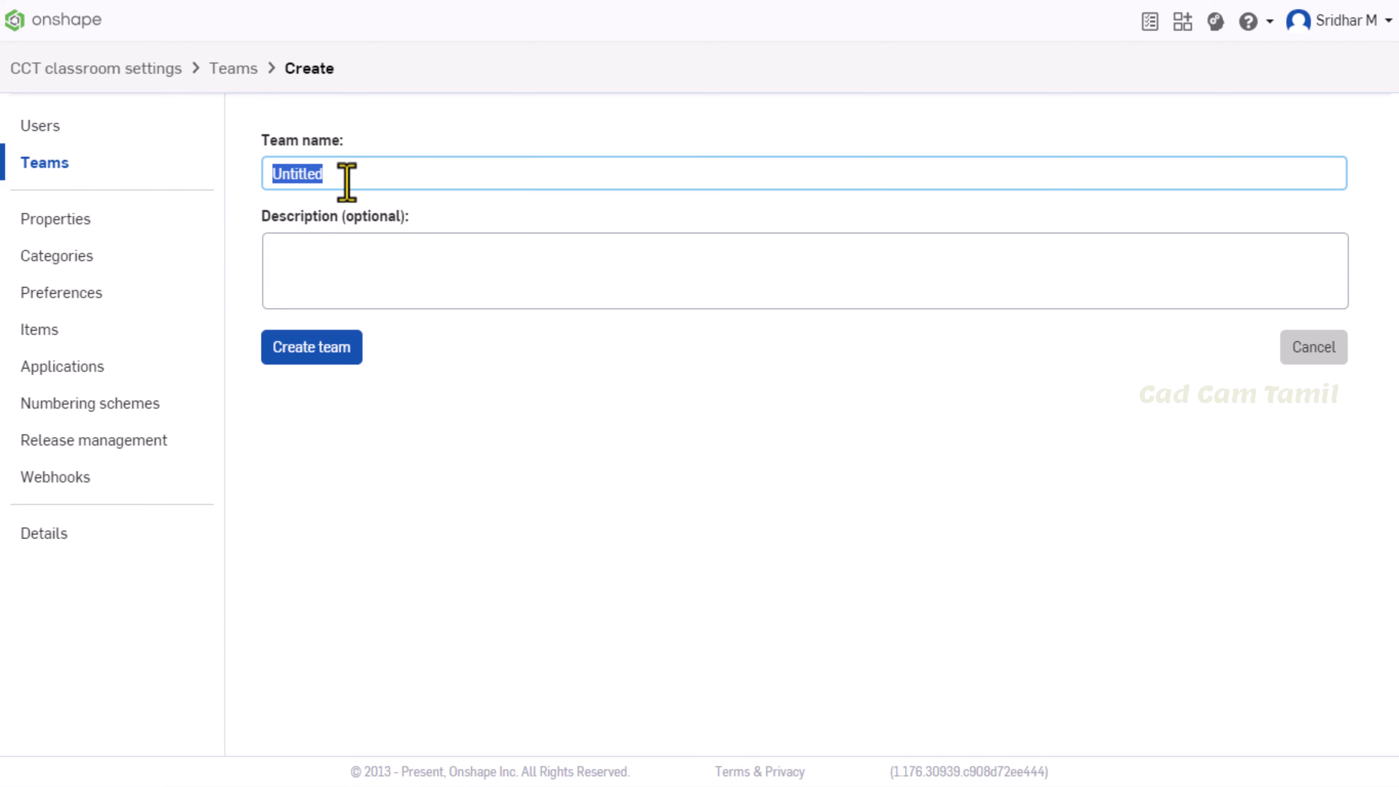
Review the full list of classroom properties and the list of categories in the CCT classroom settings.
{"action": "left_click", "coordinate": [130, 226]}
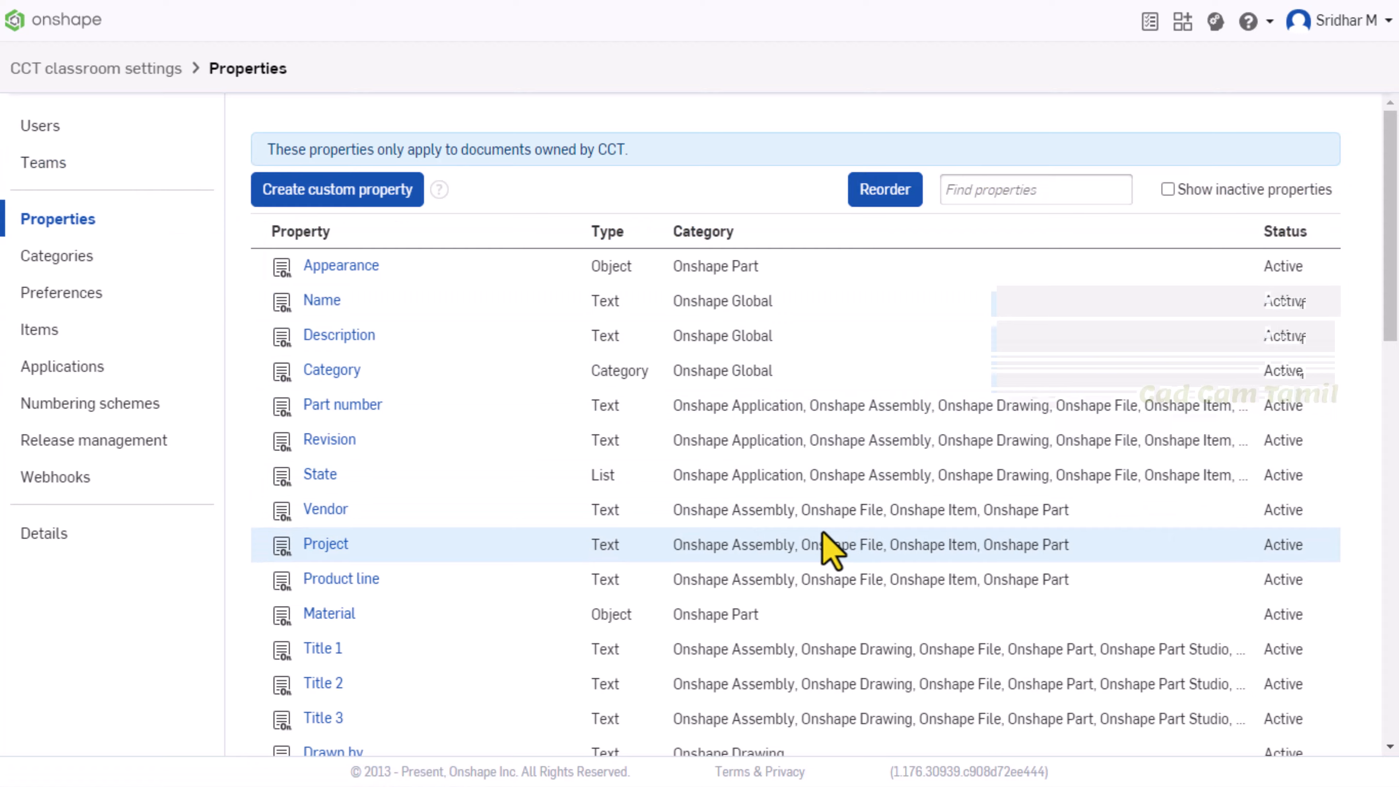
{"action": "scroll", "coordinate": [834, 545], "scroll_direction": "down", "scroll_amount": 10}
{"action": "scroll", "coordinate": [844, 536], "scroll_direction": "down", "scroll_amount": 2}
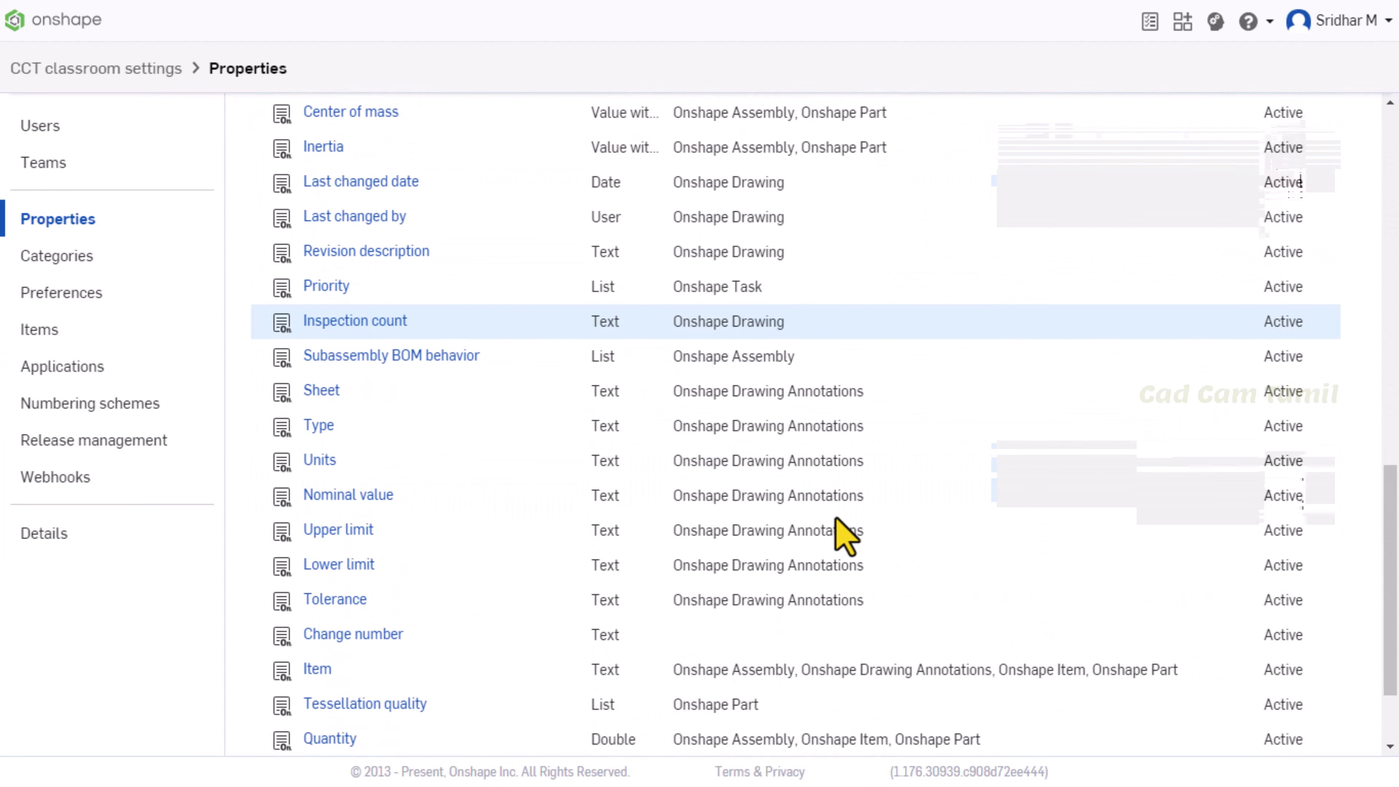
{"action": "scroll", "coordinate": [840, 532], "scroll_direction": "up", "scroll_amount": 12}
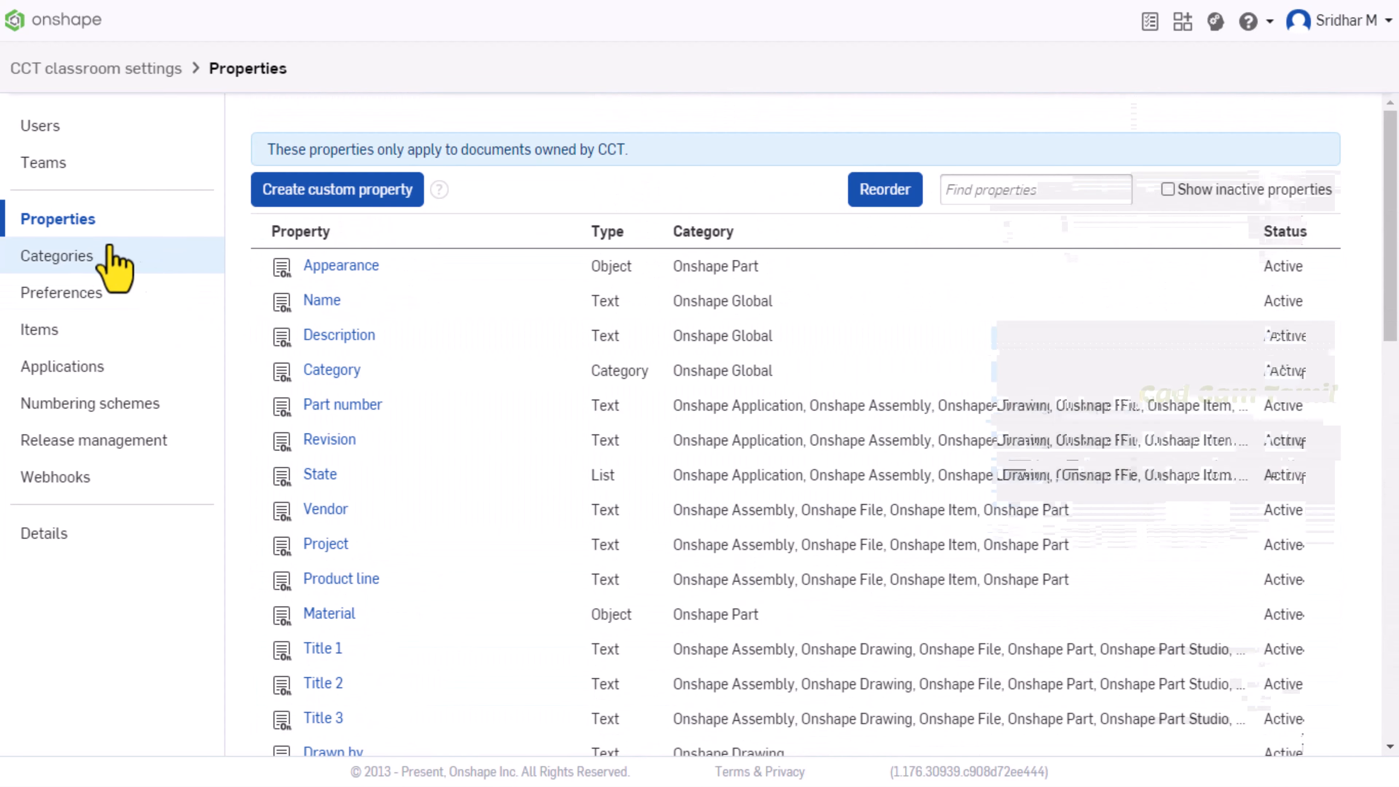
{"action": "left_click", "coordinate": [97, 254]}
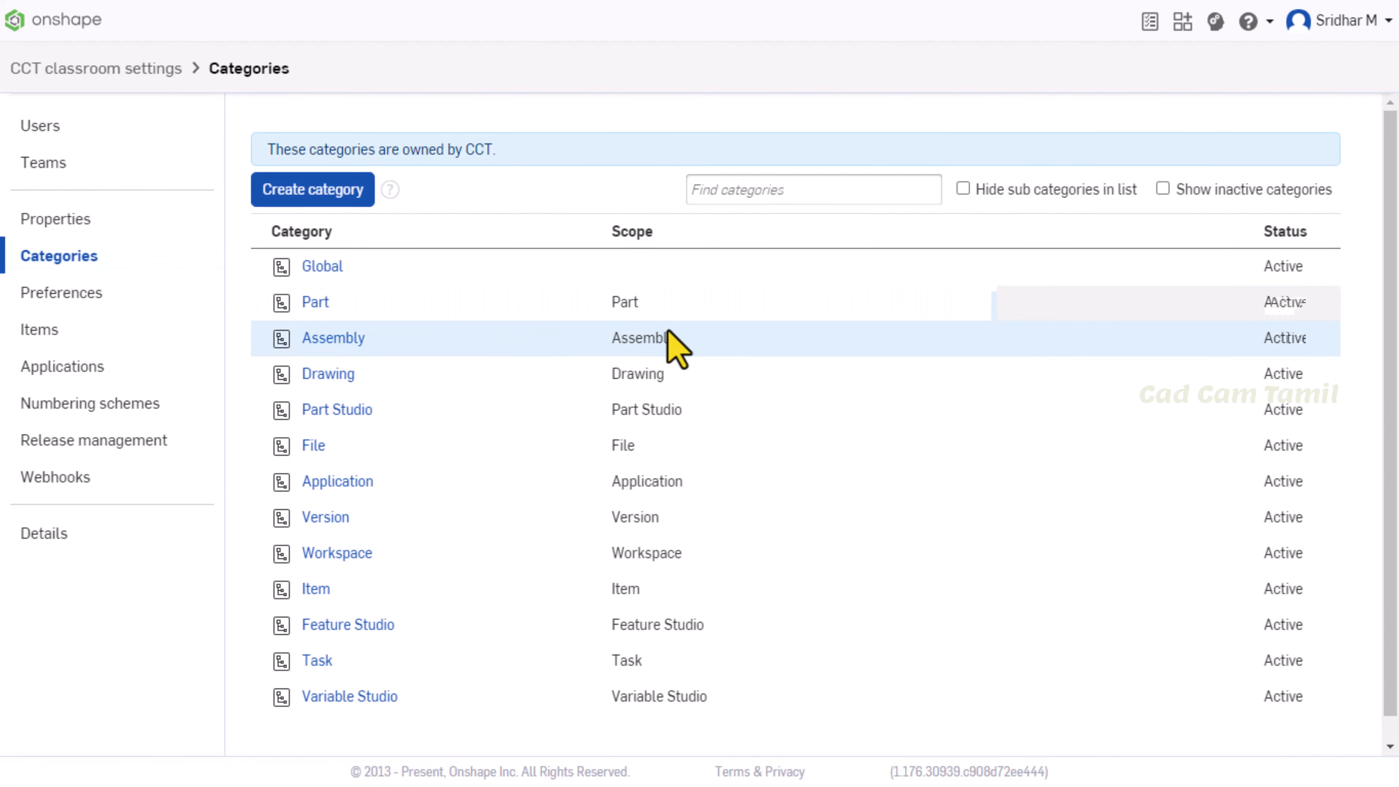
{"action": "scroll", "coordinate": [672, 428], "scroll_direction": "down", "scroll_amount": 1}
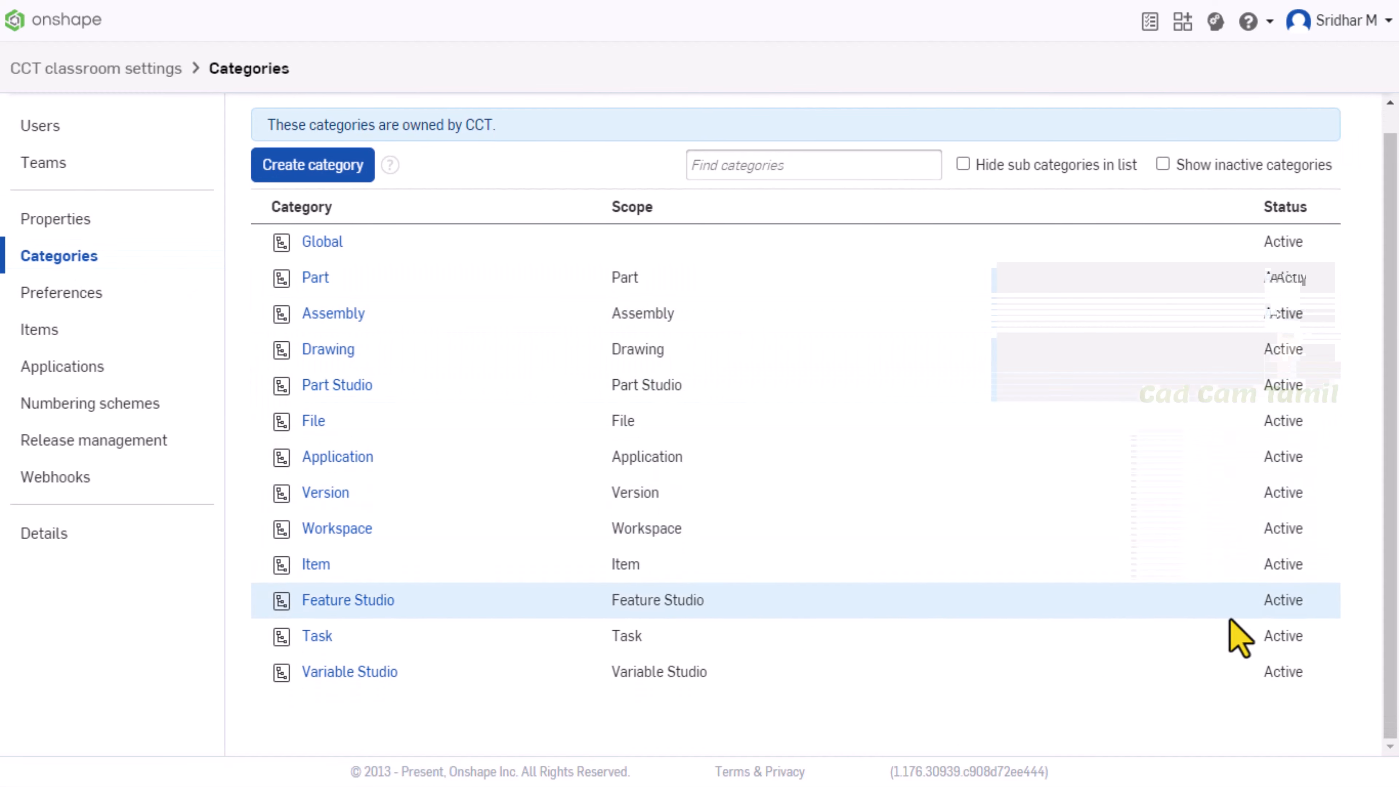
Review the classroom preferences, from material libraries and bill of materials through export rules to authoring permissions and property settings.
{"action": "left_click", "coordinate": [78, 294]}
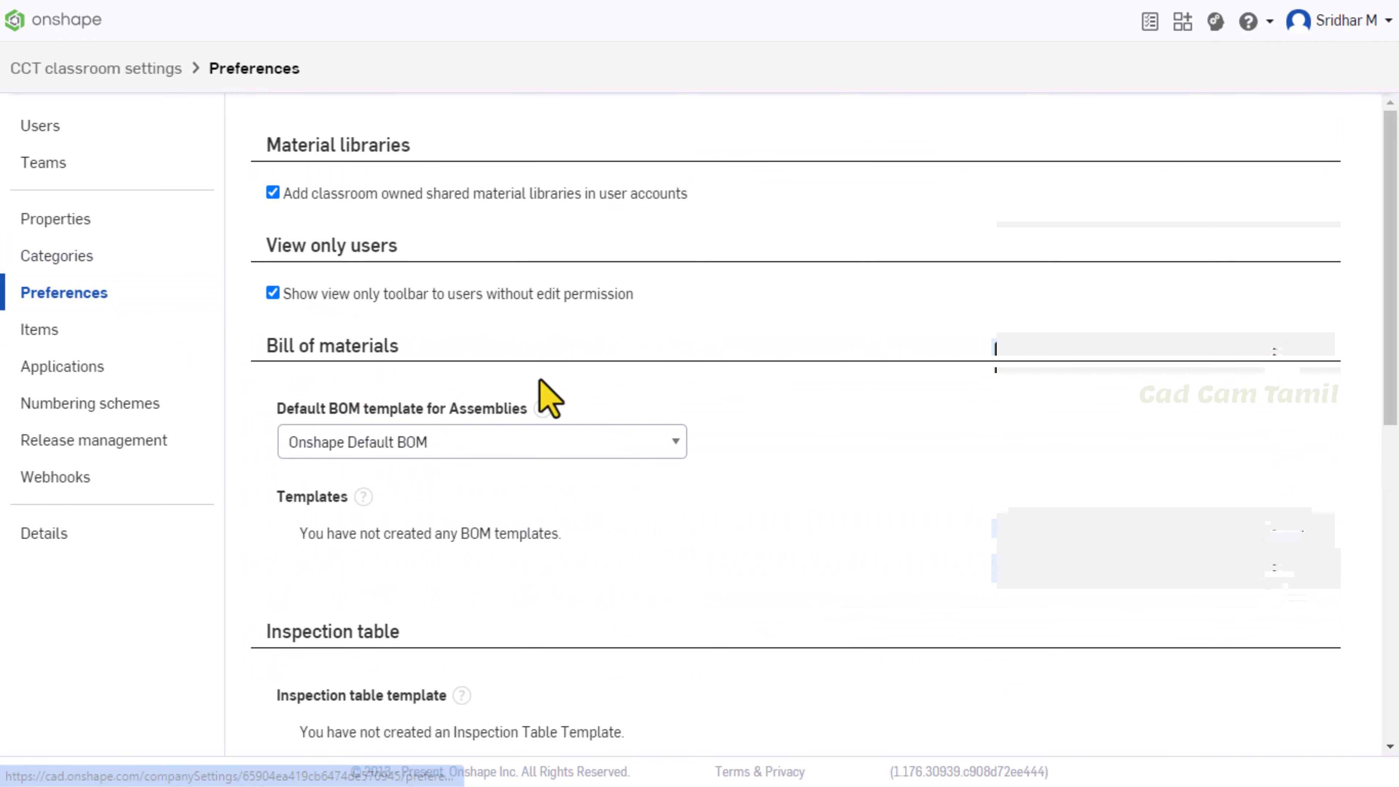
{"action": "scroll", "coordinate": [857, 364], "scroll_direction": "down", "scroll_amount": 7}
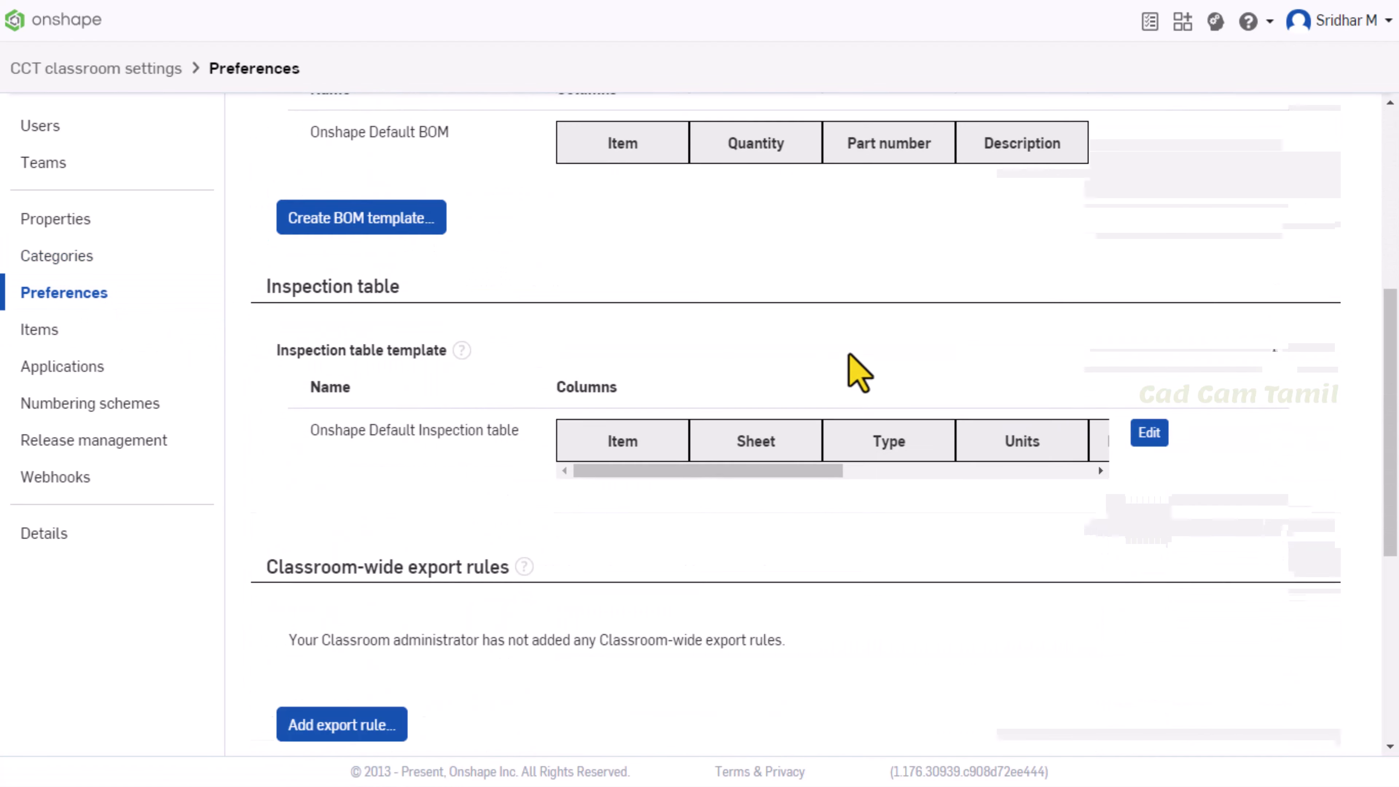
{"action": "scroll", "coordinate": [859, 372], "scroll_direction": "down", "scroll_amount": 8}
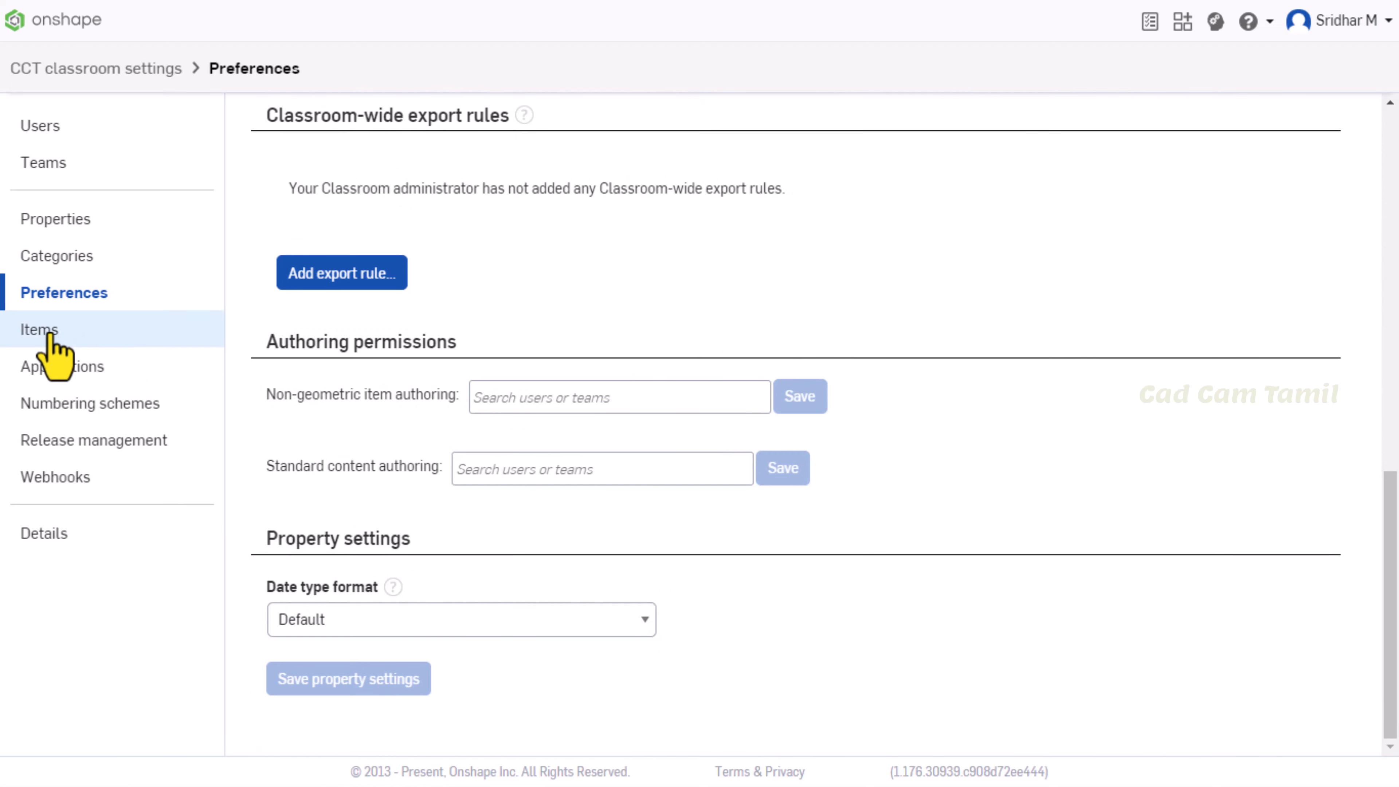
Look over the Items, Applications, Numbering schemes and Details classroom settings, and return to the CCT documents page.
{"action": "left_click", "coordinate": [54, 357]}
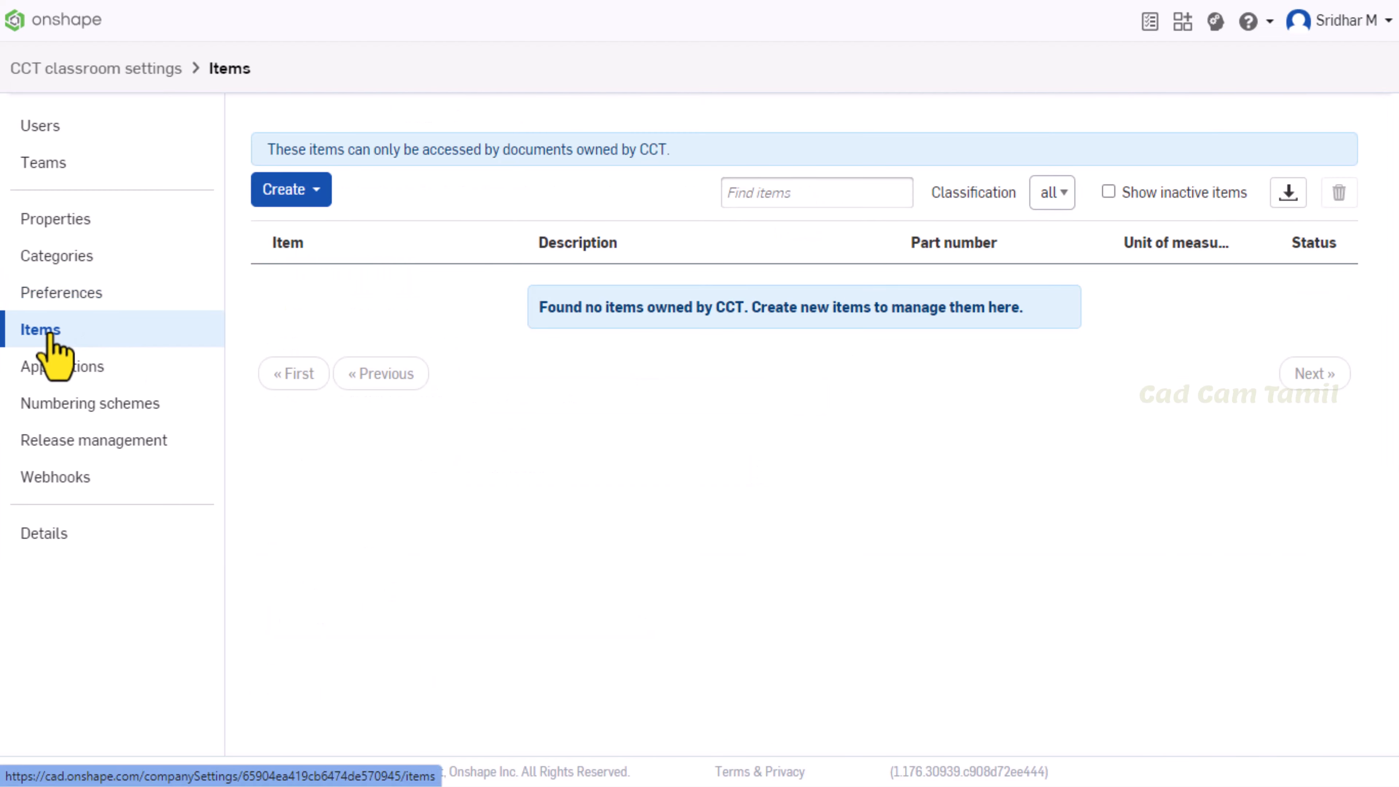
{"action": "left_click", "coordinate": [58, 370]}
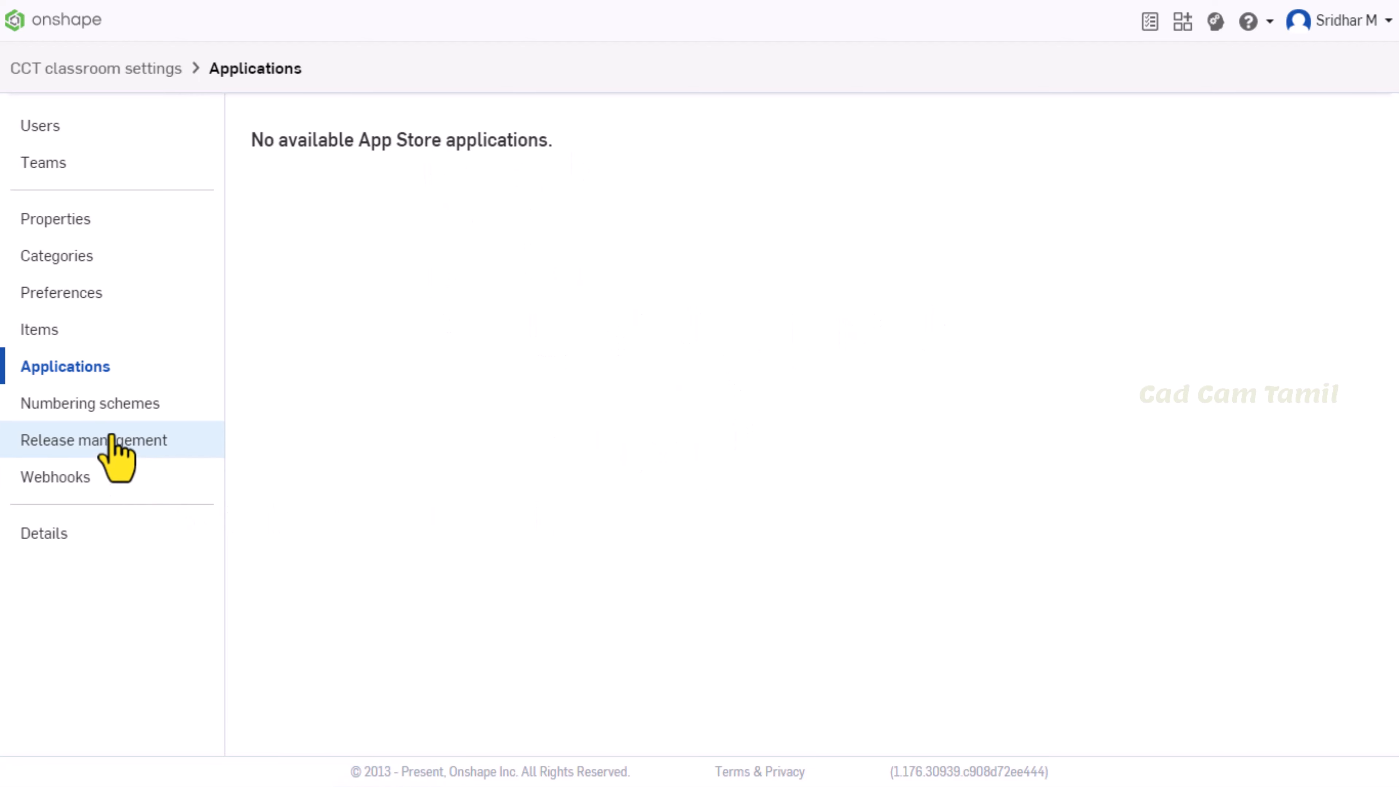
{"action": "left_click", "coordinate": [166, 401]}
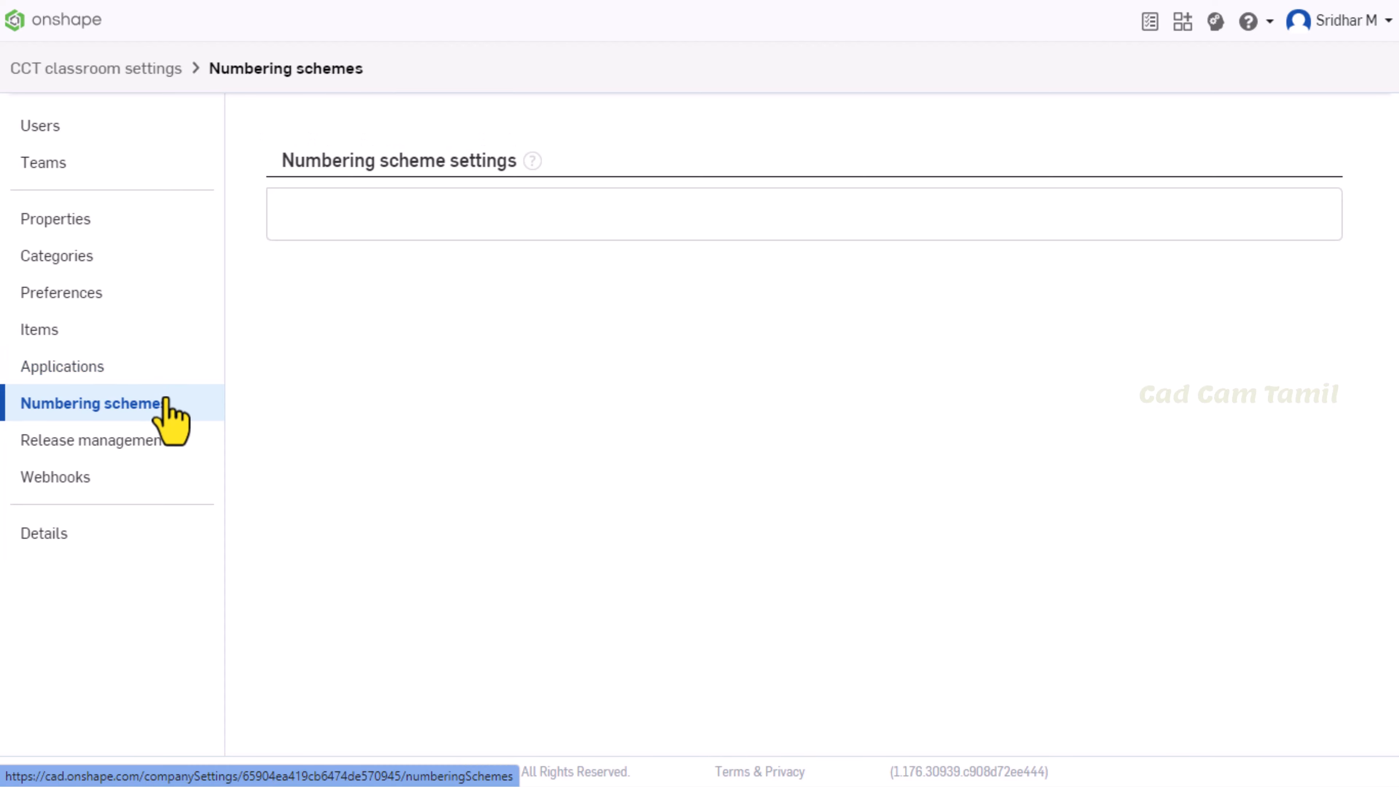
{"action": "left_click", "coordinate": [98, 529]}
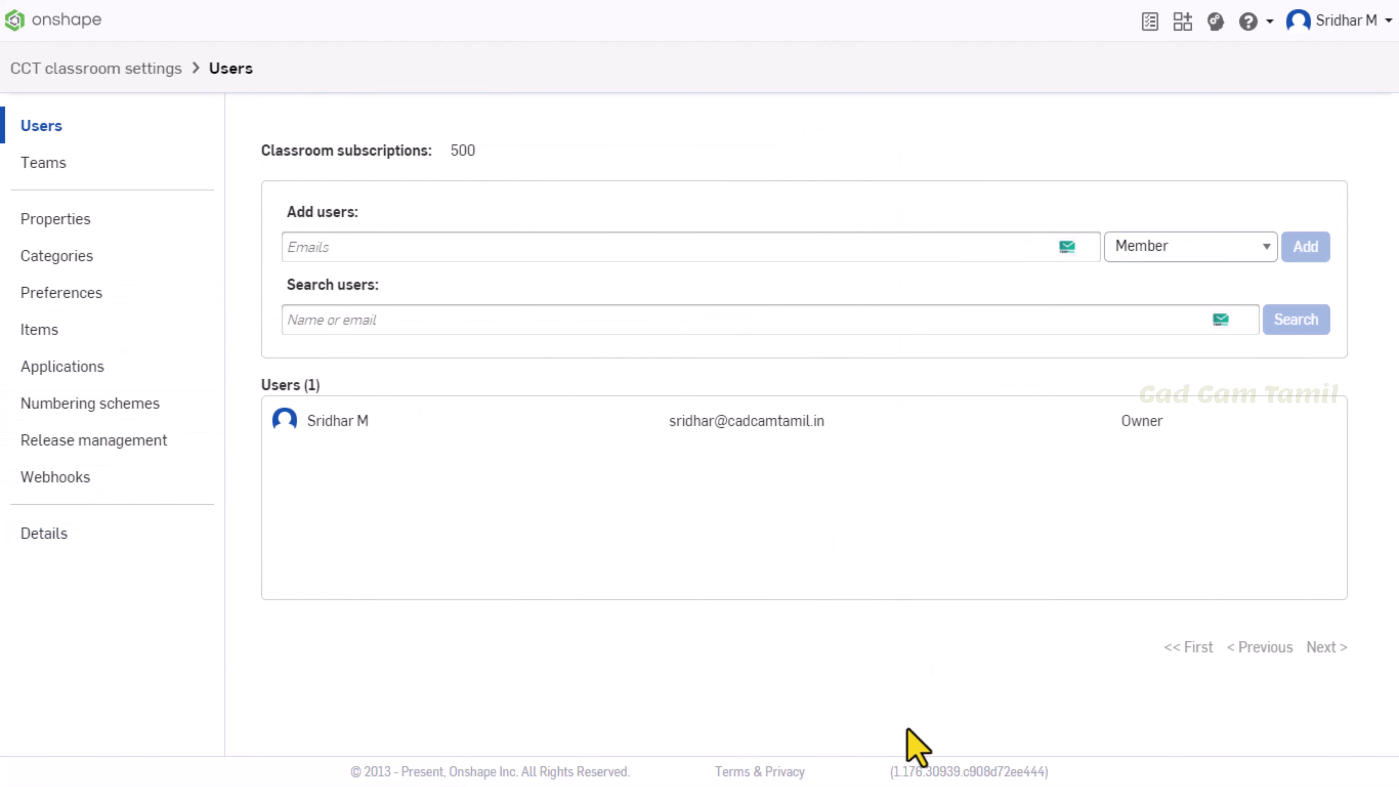
{"action": "left_click", "coordinate": [110, 22]}
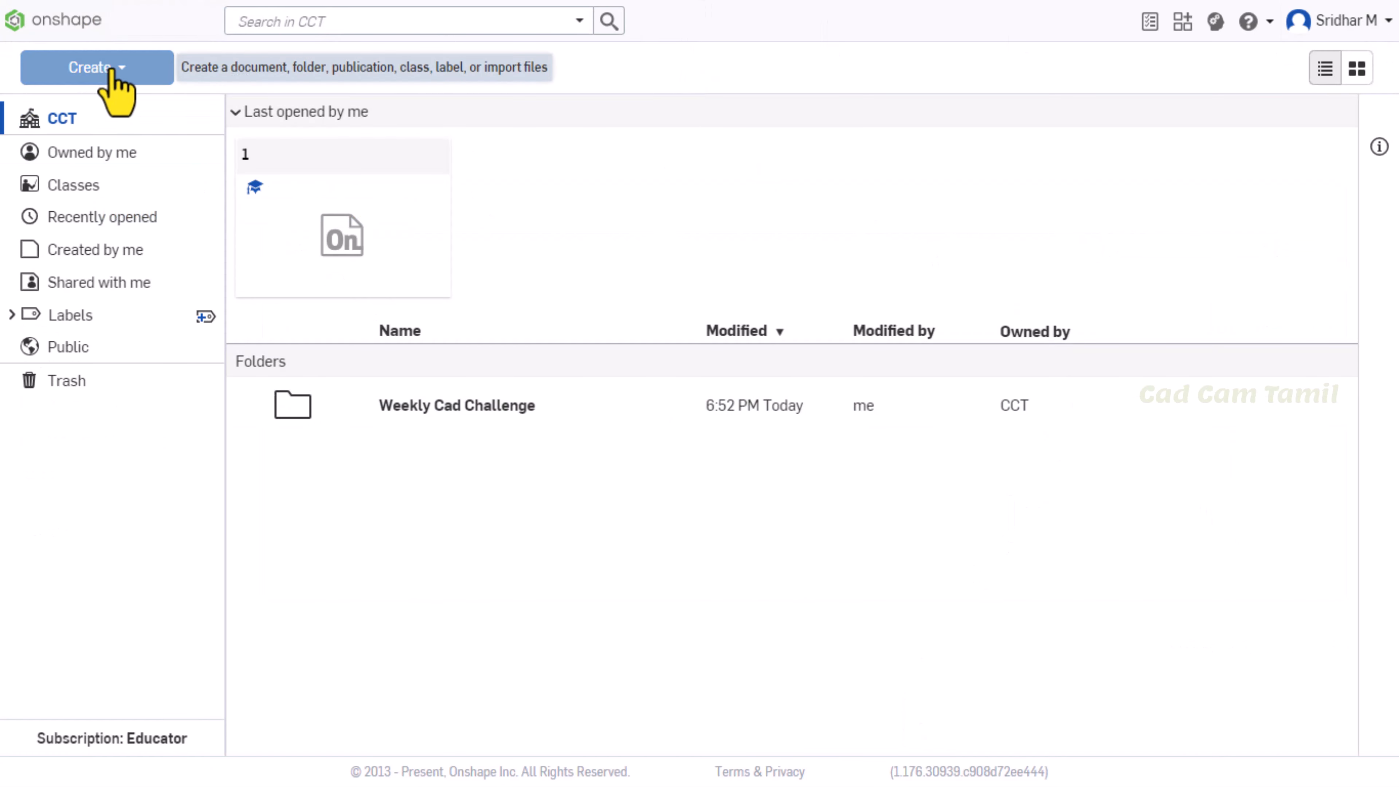
Create a new class named "Demo Class for CCT" in the CCT classroom.
{"action": "left_click", "coordinate": [135, 72]}
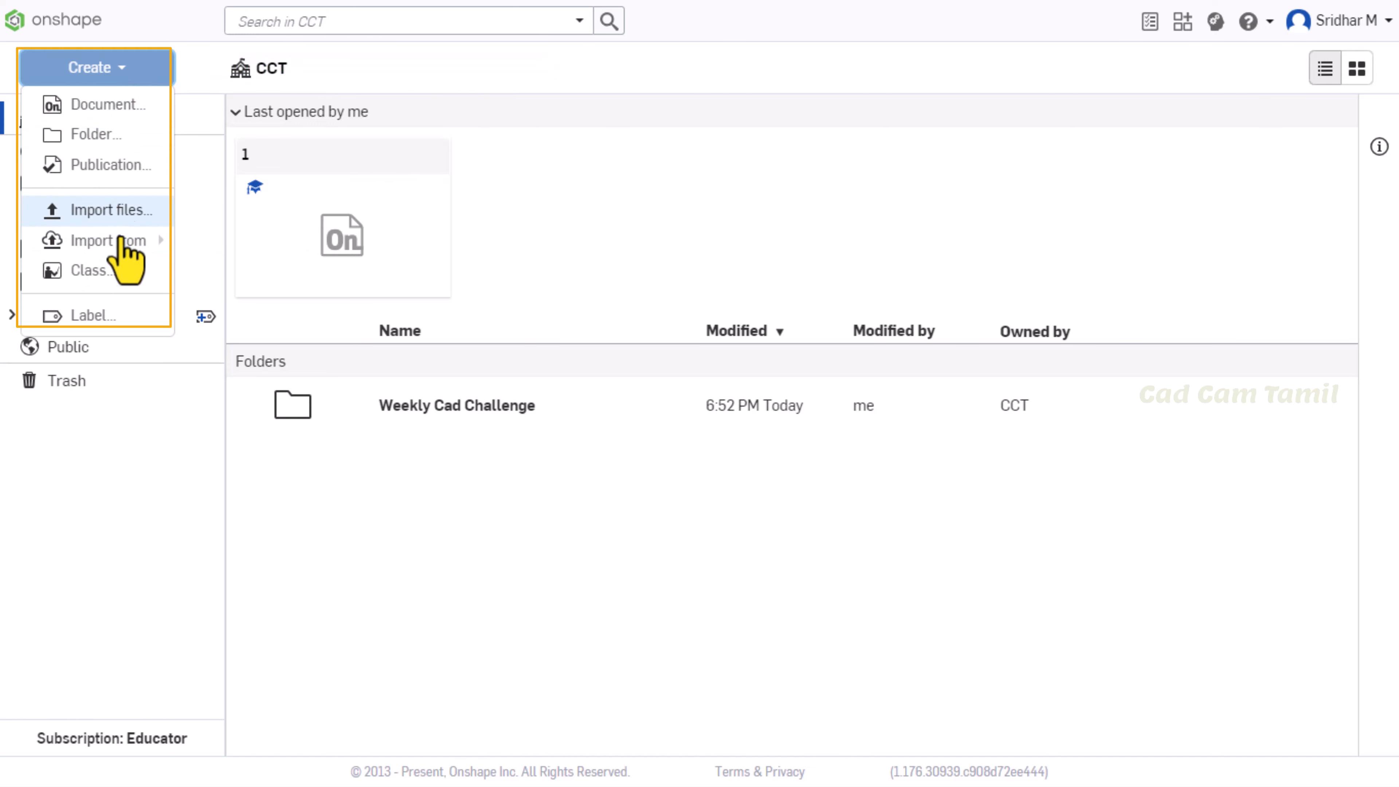
{"action": "mouse_move", "coordinate": [137, 245]}
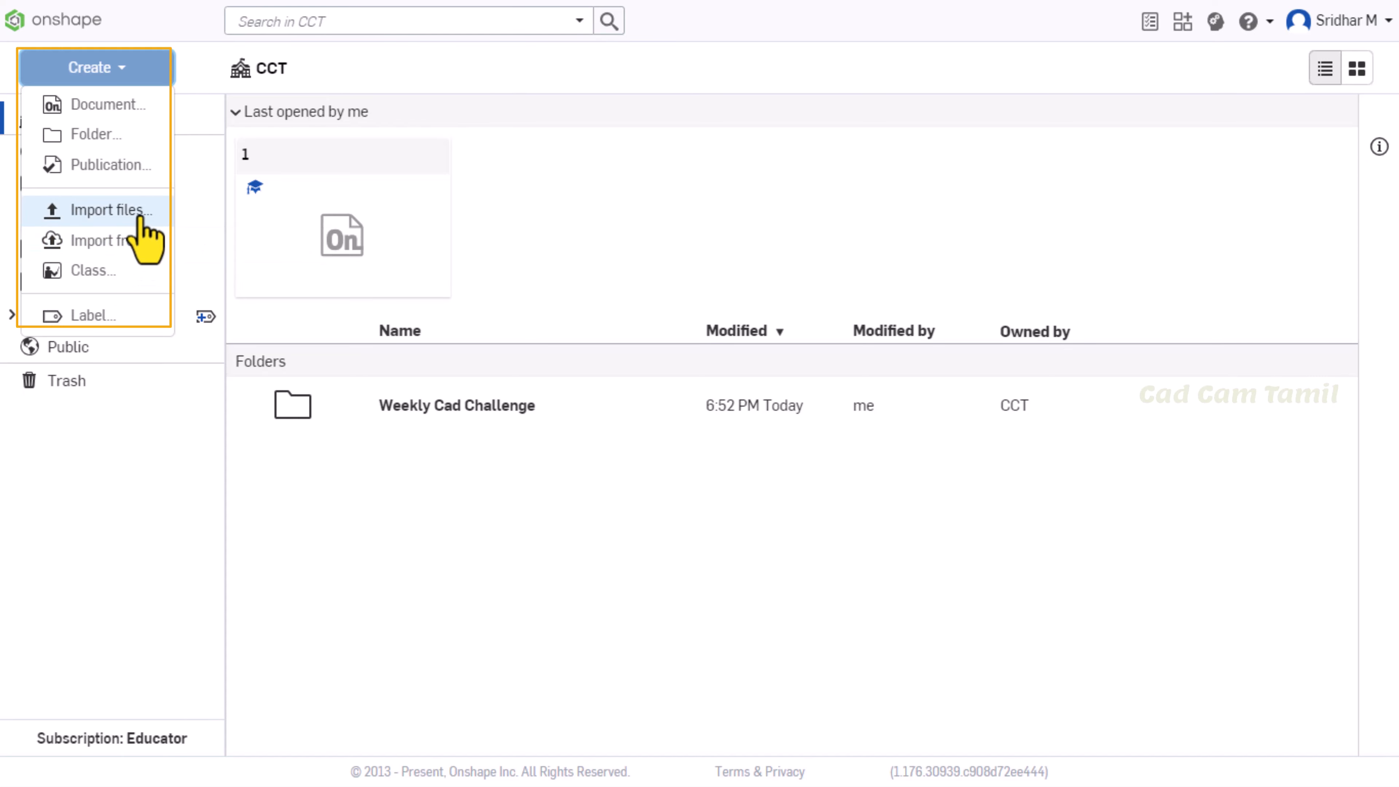
{"action": "left_click", "coordinate": [117, 279]}
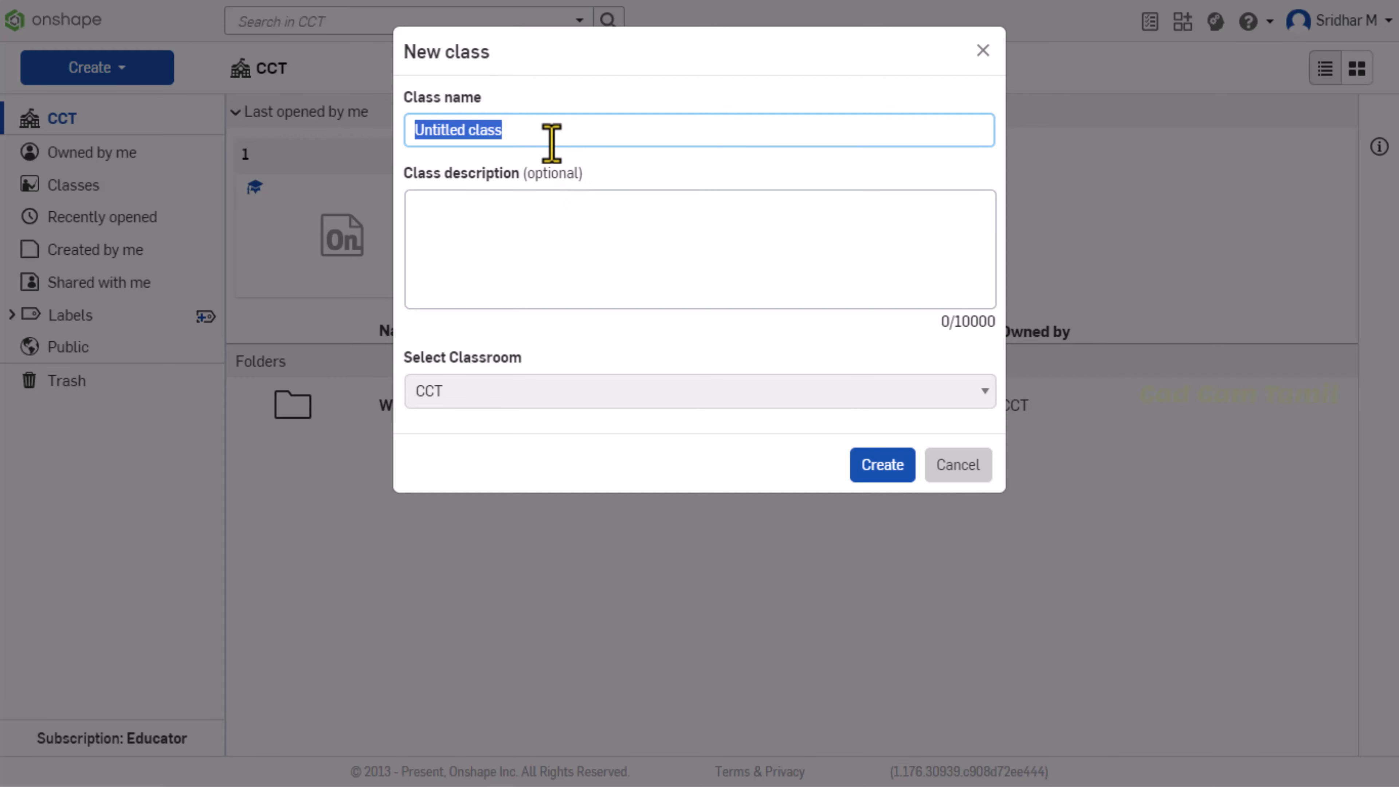
{"action": "type", "text": "Demo Class for CCT"}
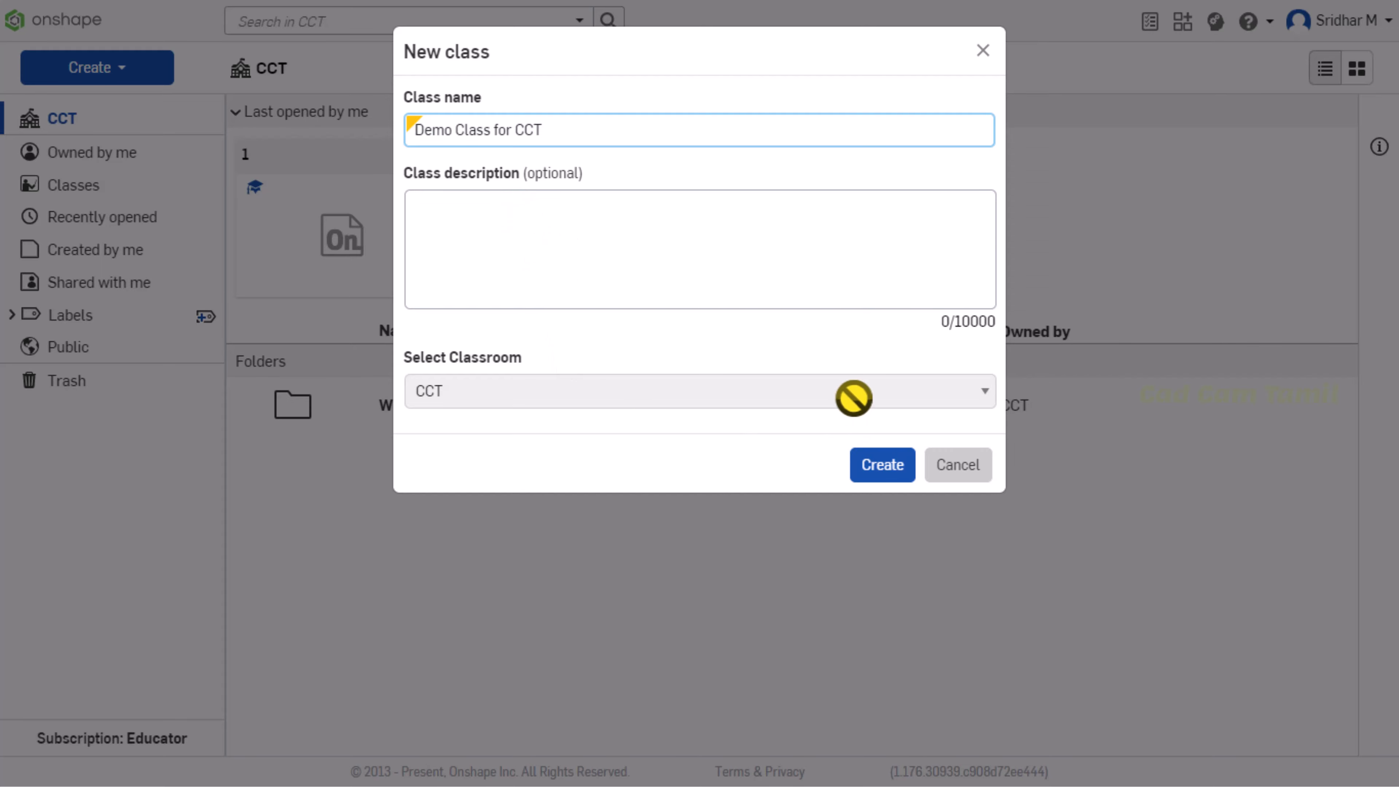
{"action": "left_click", "coordinate": [853, 398]}
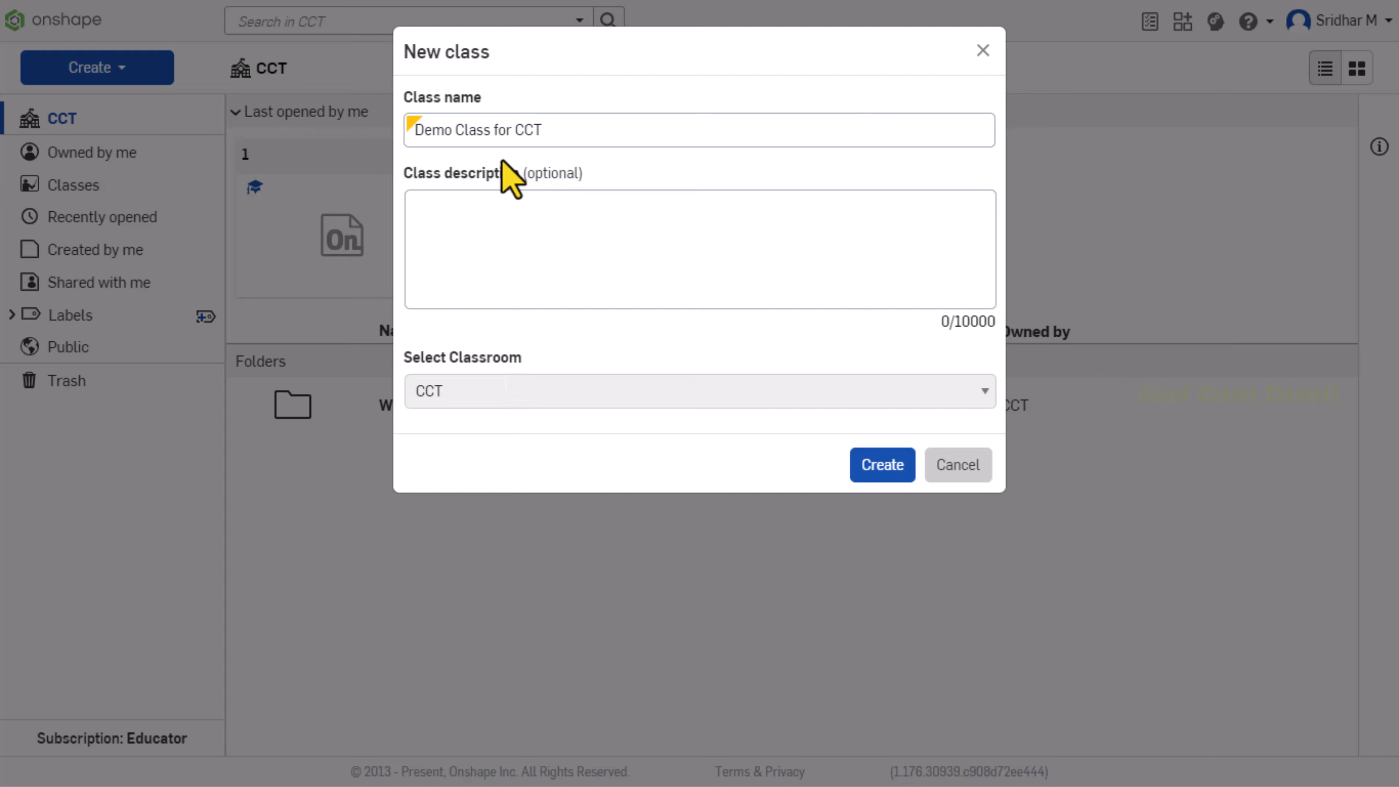
{"action": "left_click", "coordinate": [882, 465]}
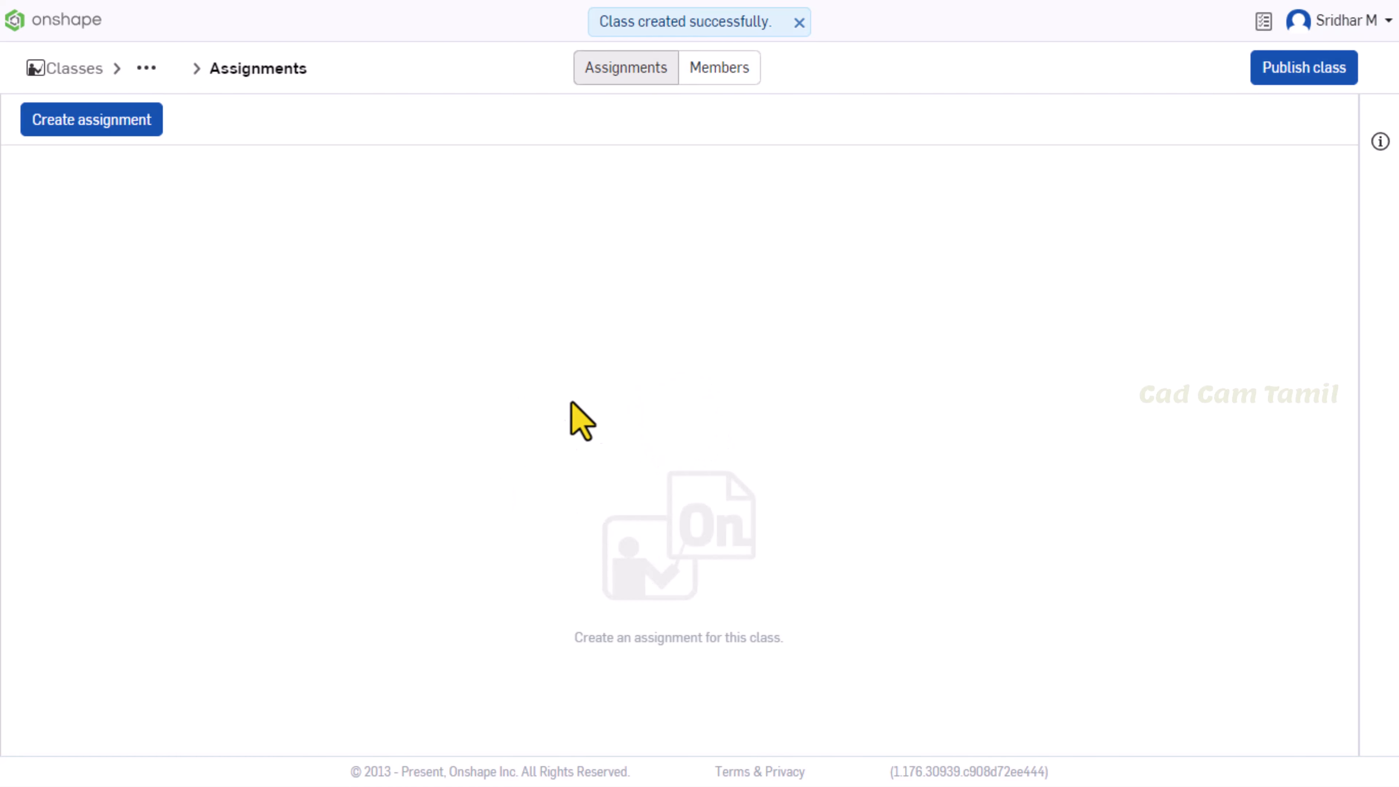
Open the members list of Demo Class for CCT, publish the class and check its educator and student counts.
{"action": "left_click", "coordinate": [719, 71]}
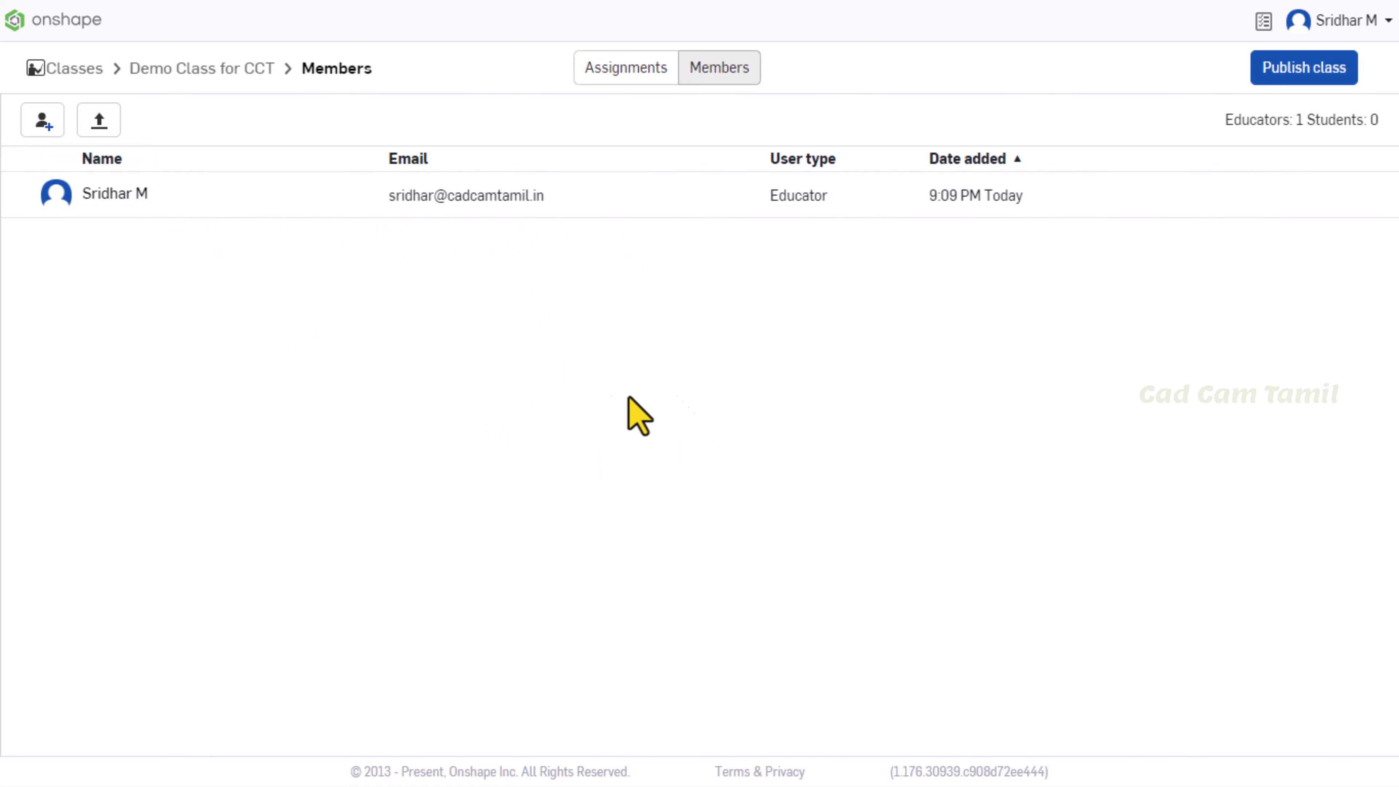
{"action": "left_click", "coordinate": [1306, 79]}
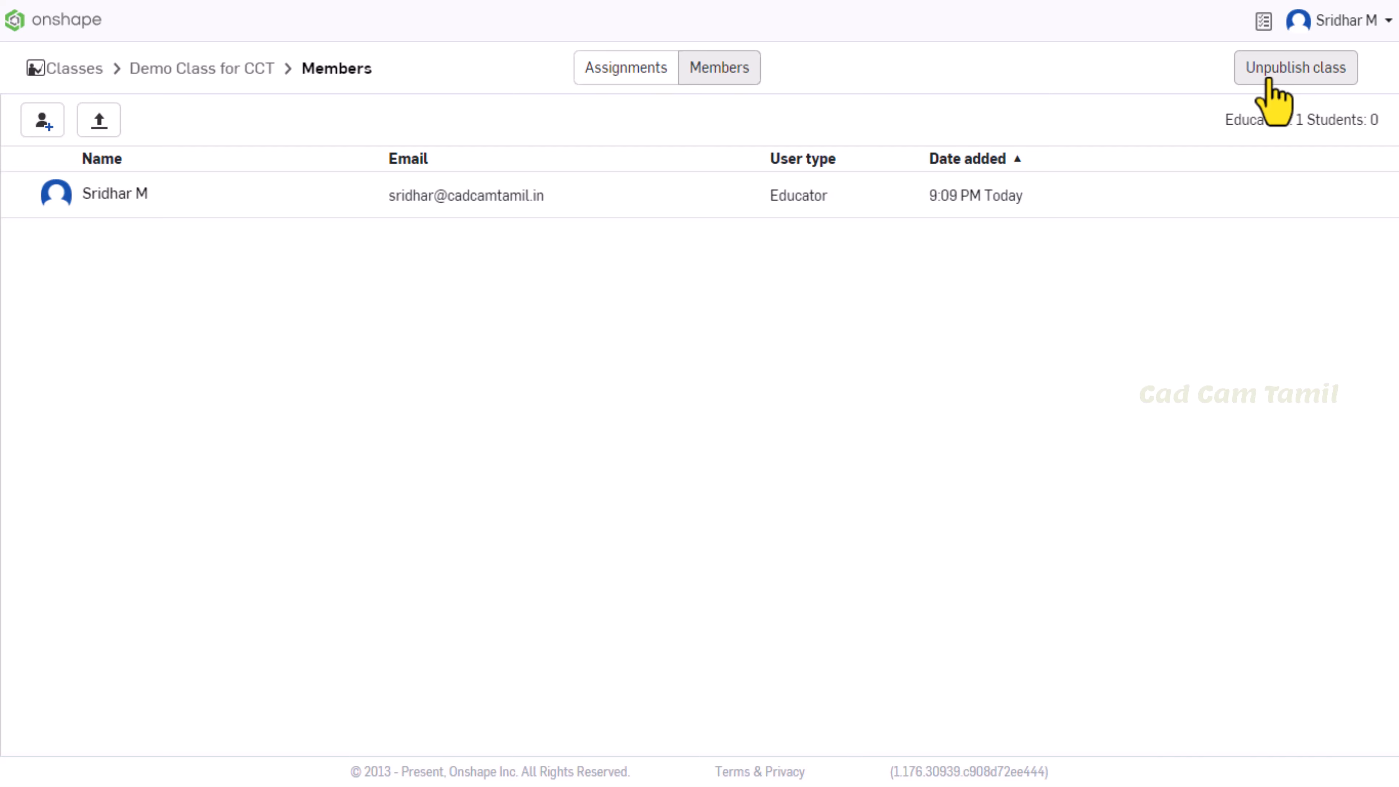
{"action": "double_click", "coordinate": [1291, 125]}
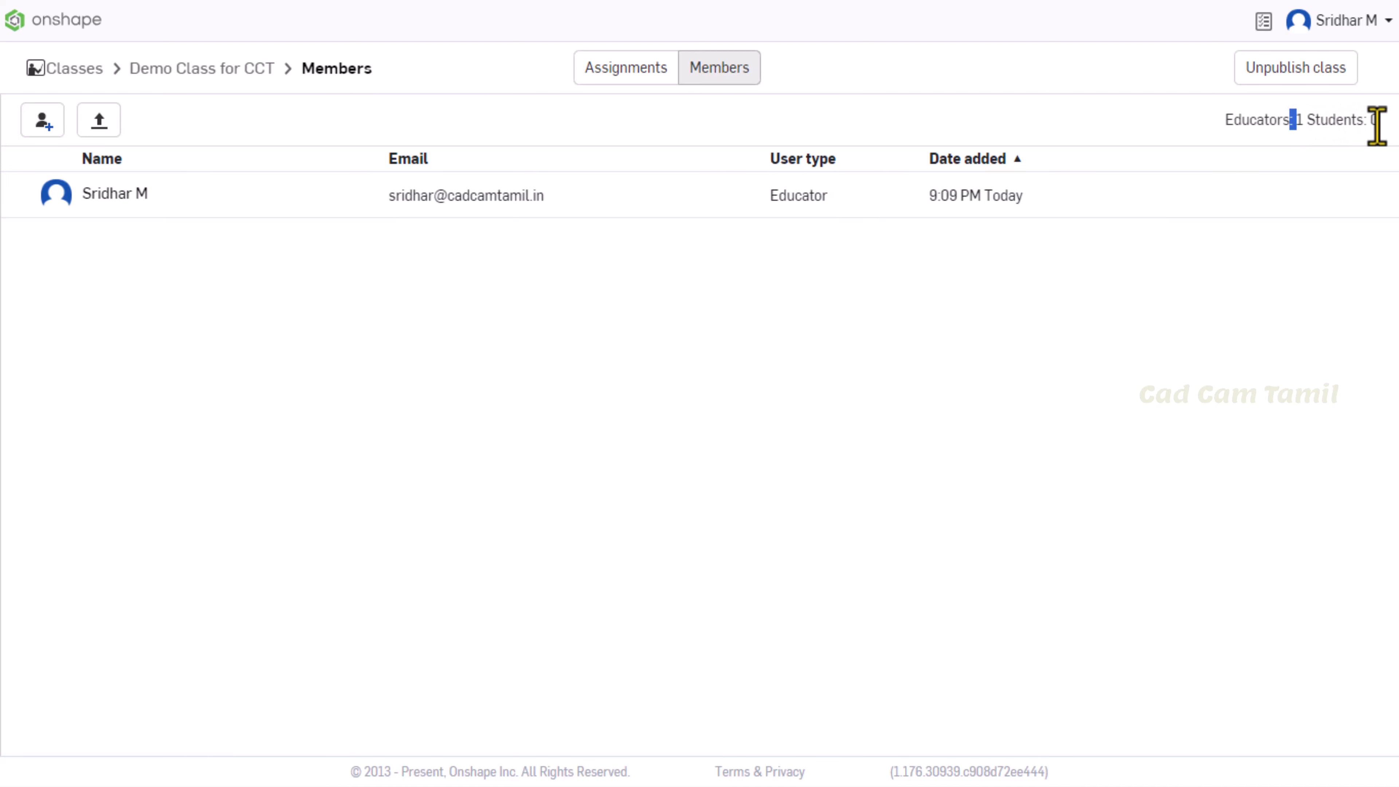
{"action": "left_click", "coordinate": [597, 67]}
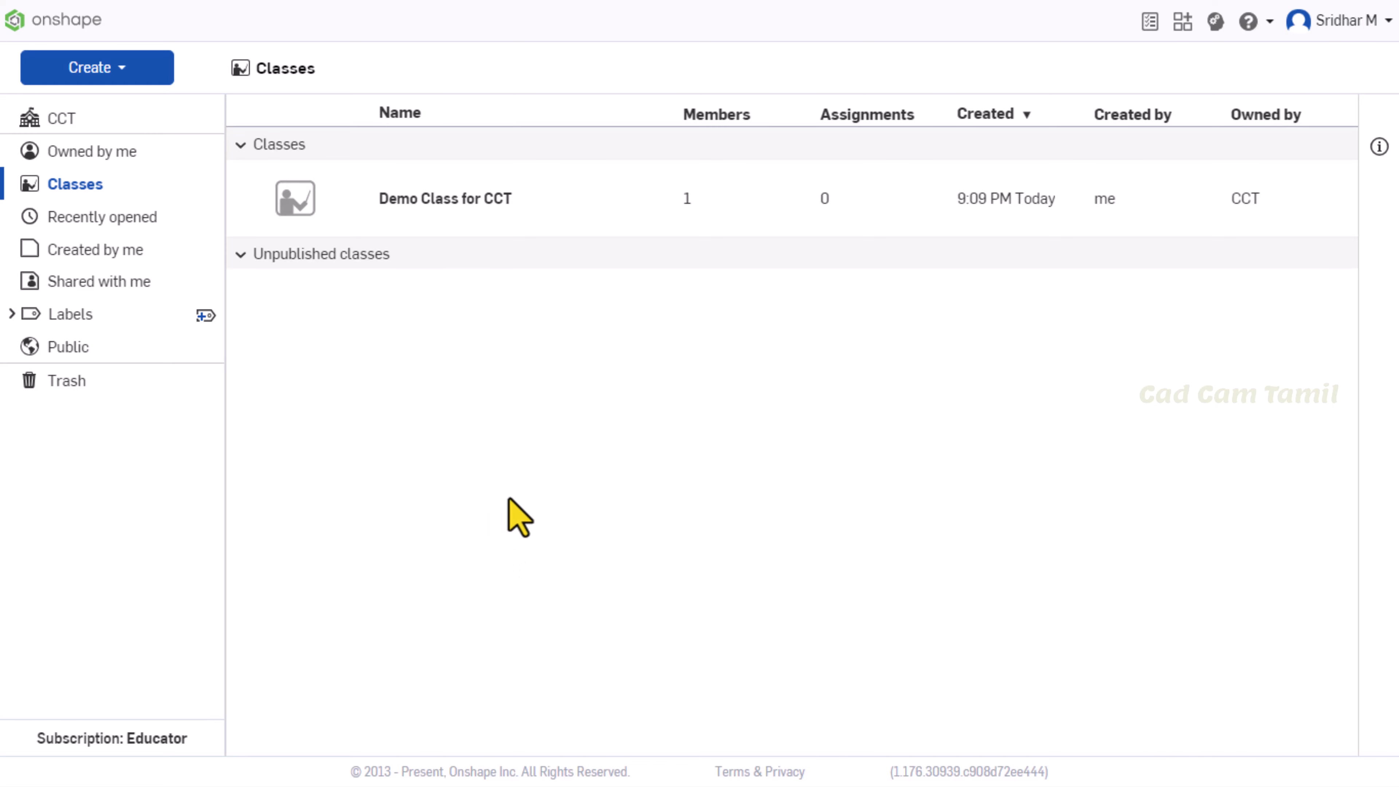
Browse the Recently opened, Created by me and Shared with me lists, the Labels section, and the Public documents.
{"action": "left_click", "coordinate": [96, 221]}
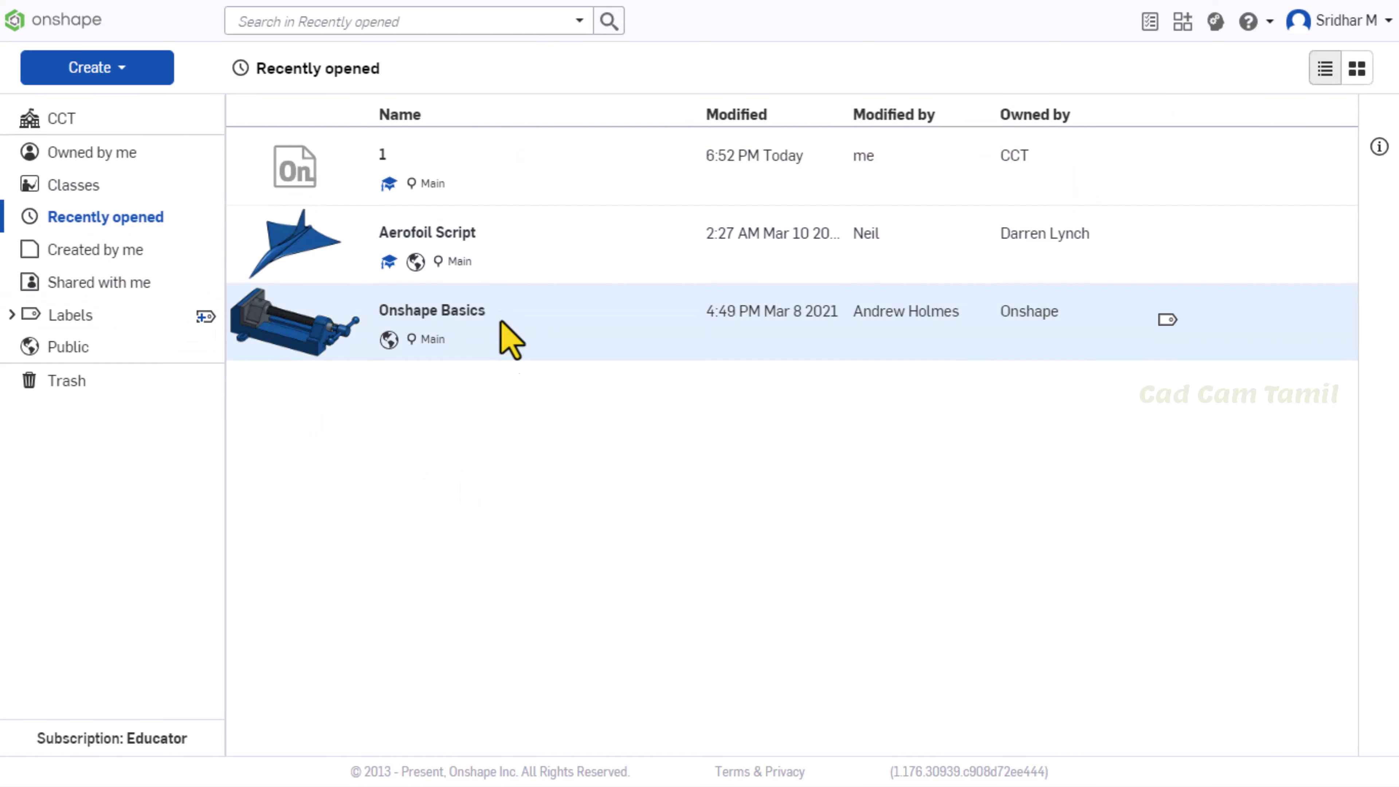
{"action": "left_click", "coordinate": [110, 252]}
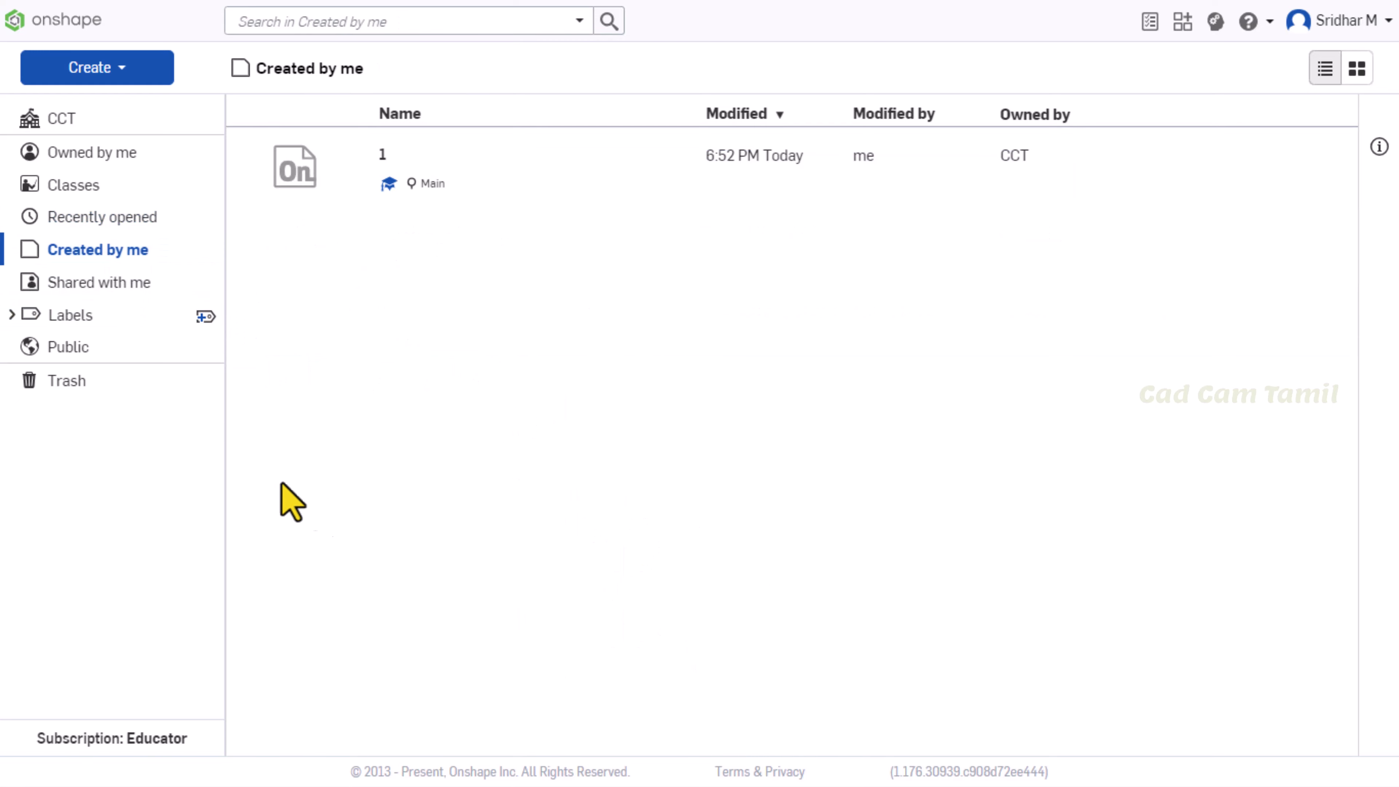
{"action": "left_click", "coordinate": [96, 284]}
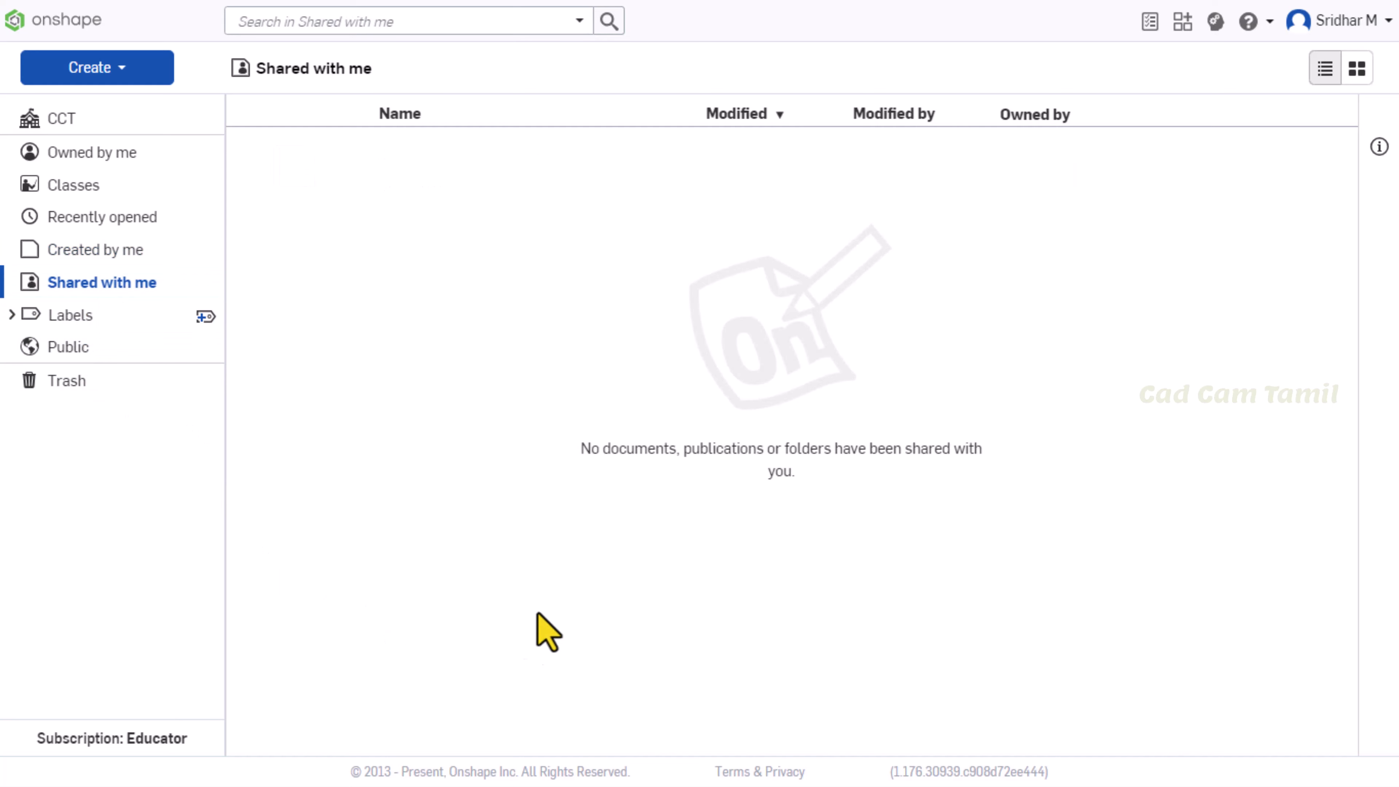
{"action": "left_click", "coordinate": [87, 327]}
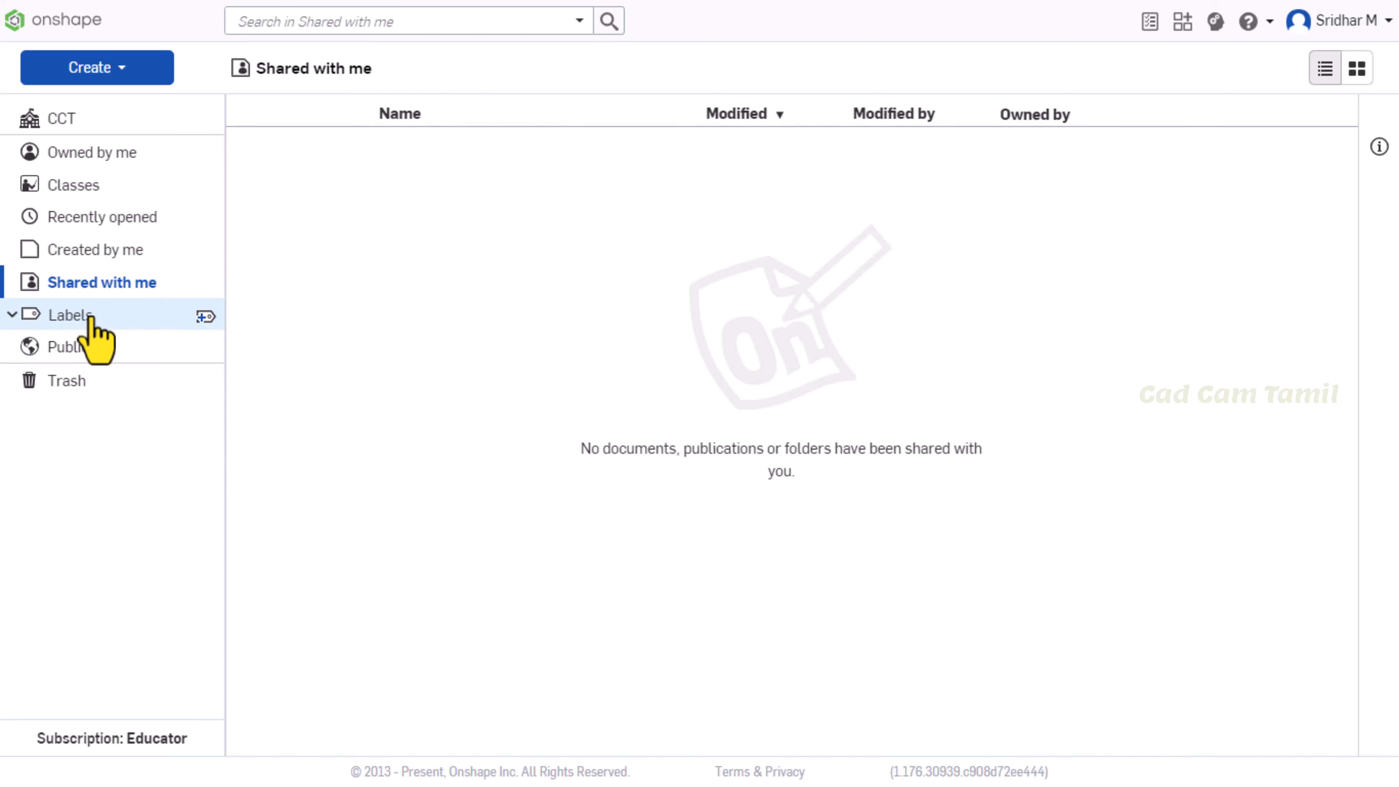
{"action": "left_click", "coordinate": [113, 358]}
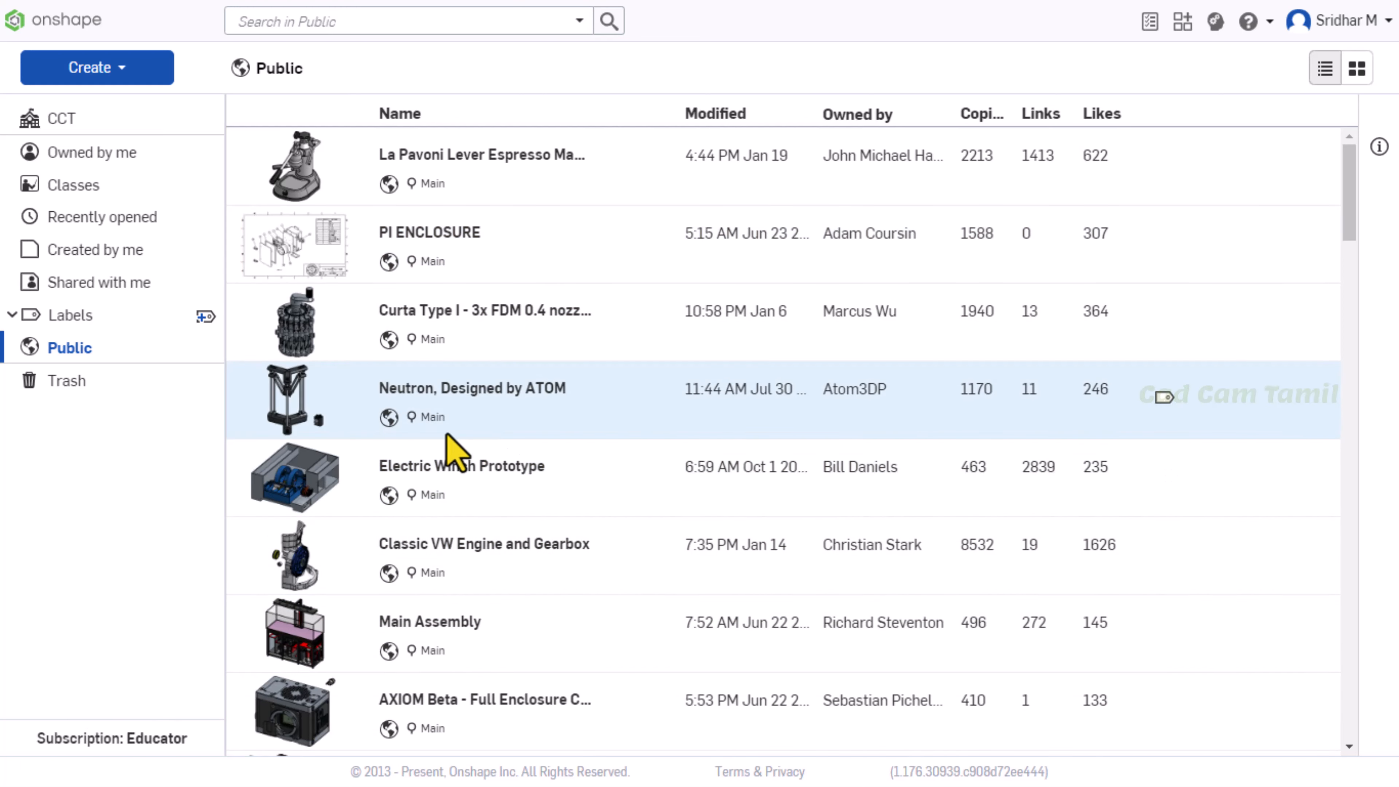
Look at the Trash list and return to the CCT documents page.
{"action": "left_click", "coordinate": [71, 386]}
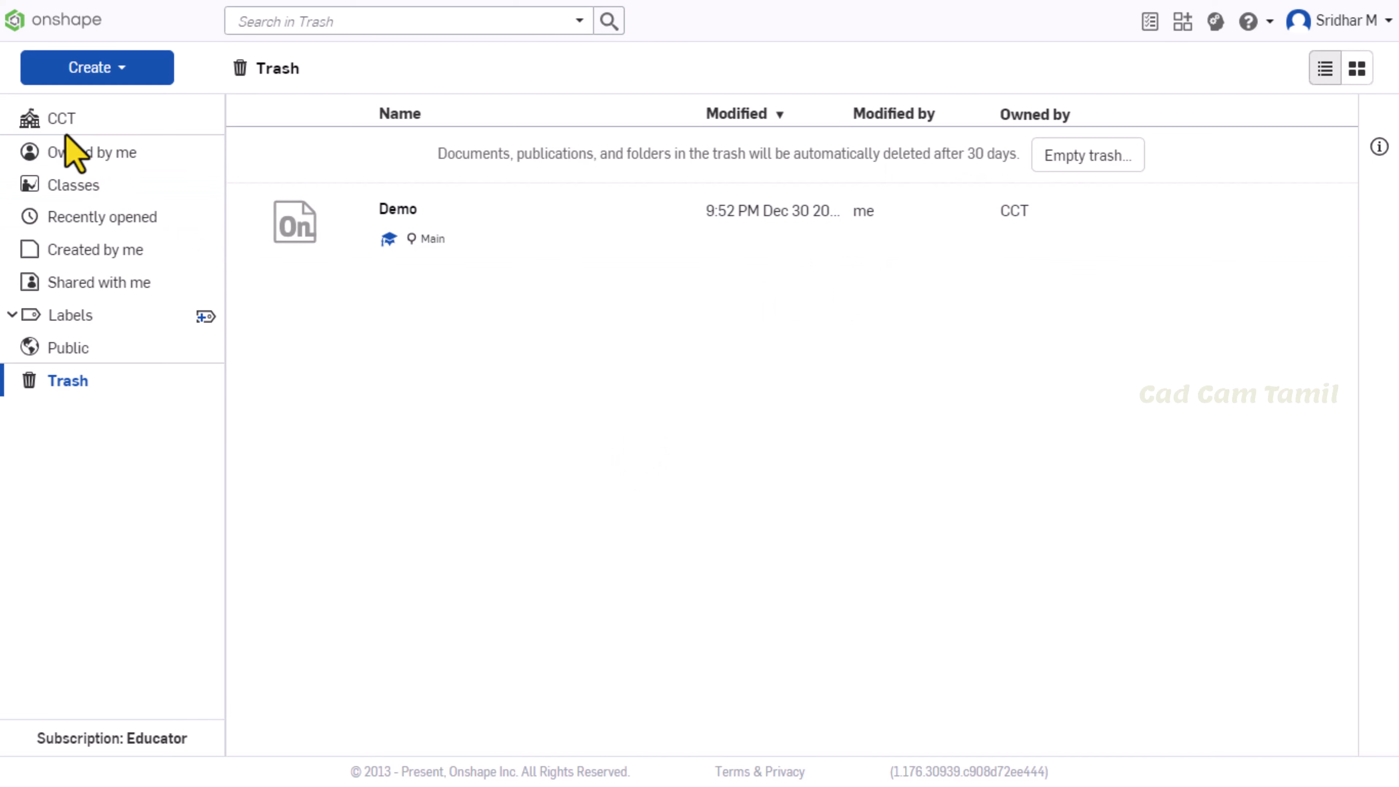
{"action": "left_click", "coordinate": [63, 118]}
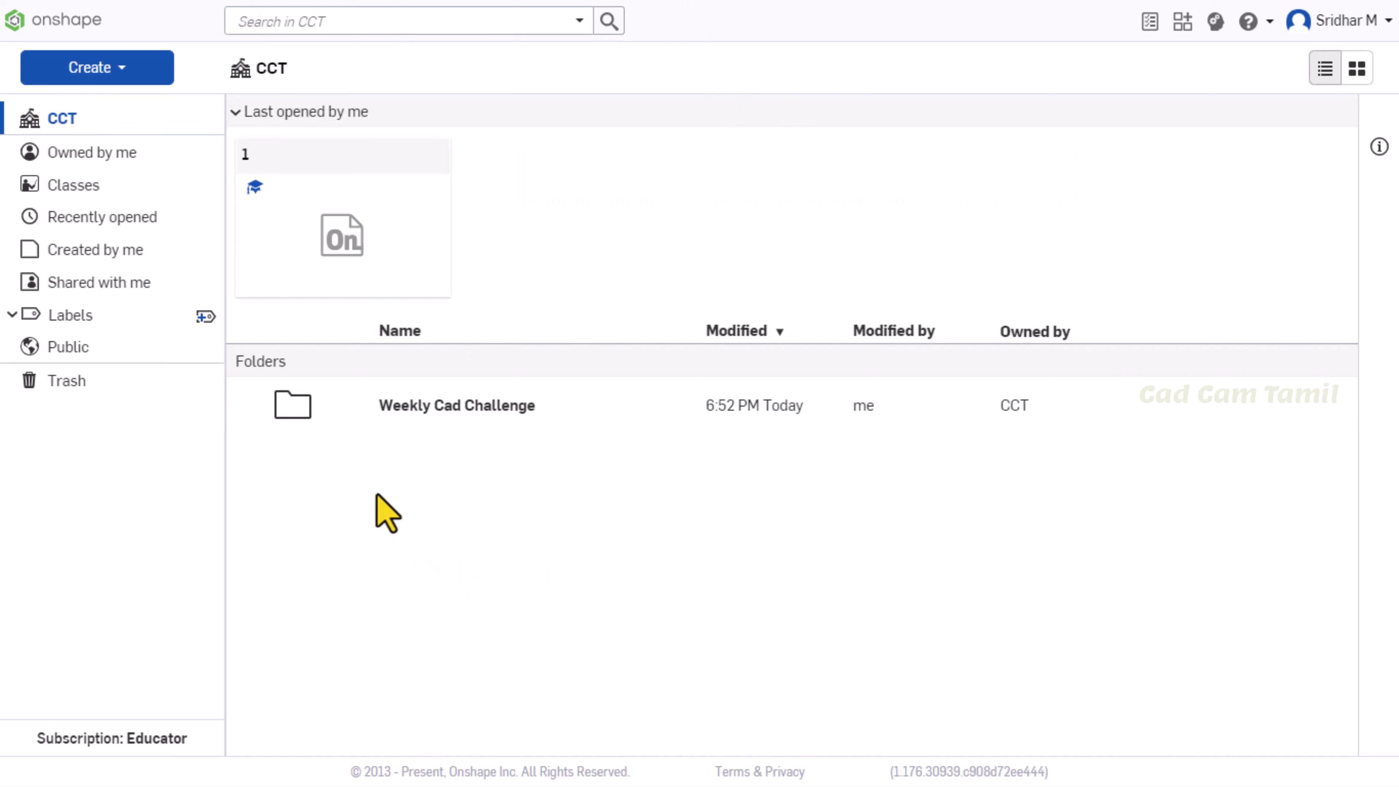
Create a new folder named "Class For CCT" in the CCT classroom.
{"action": "left_click", "coordinate": [121, 69]}
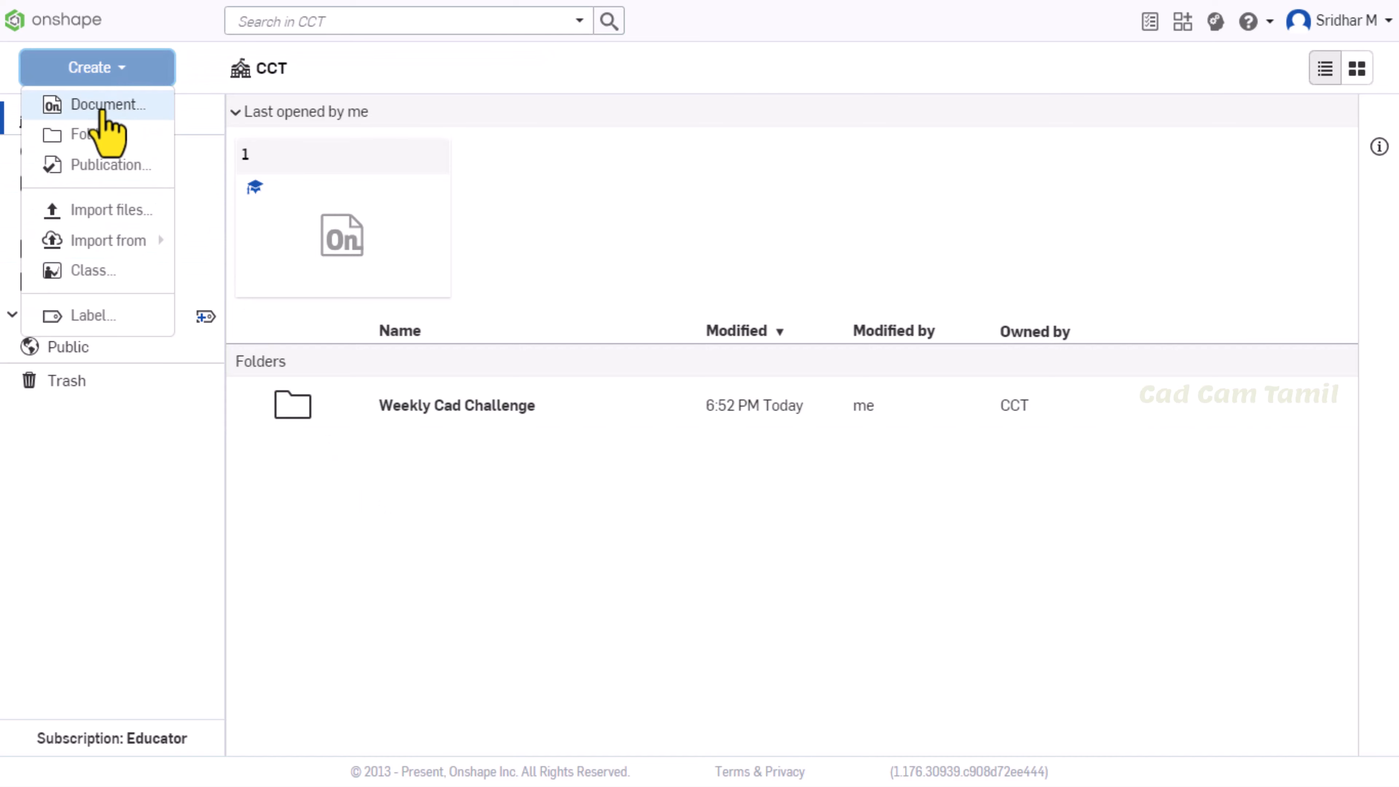
{"action": "left_click", "coordinate": [98, 136]}
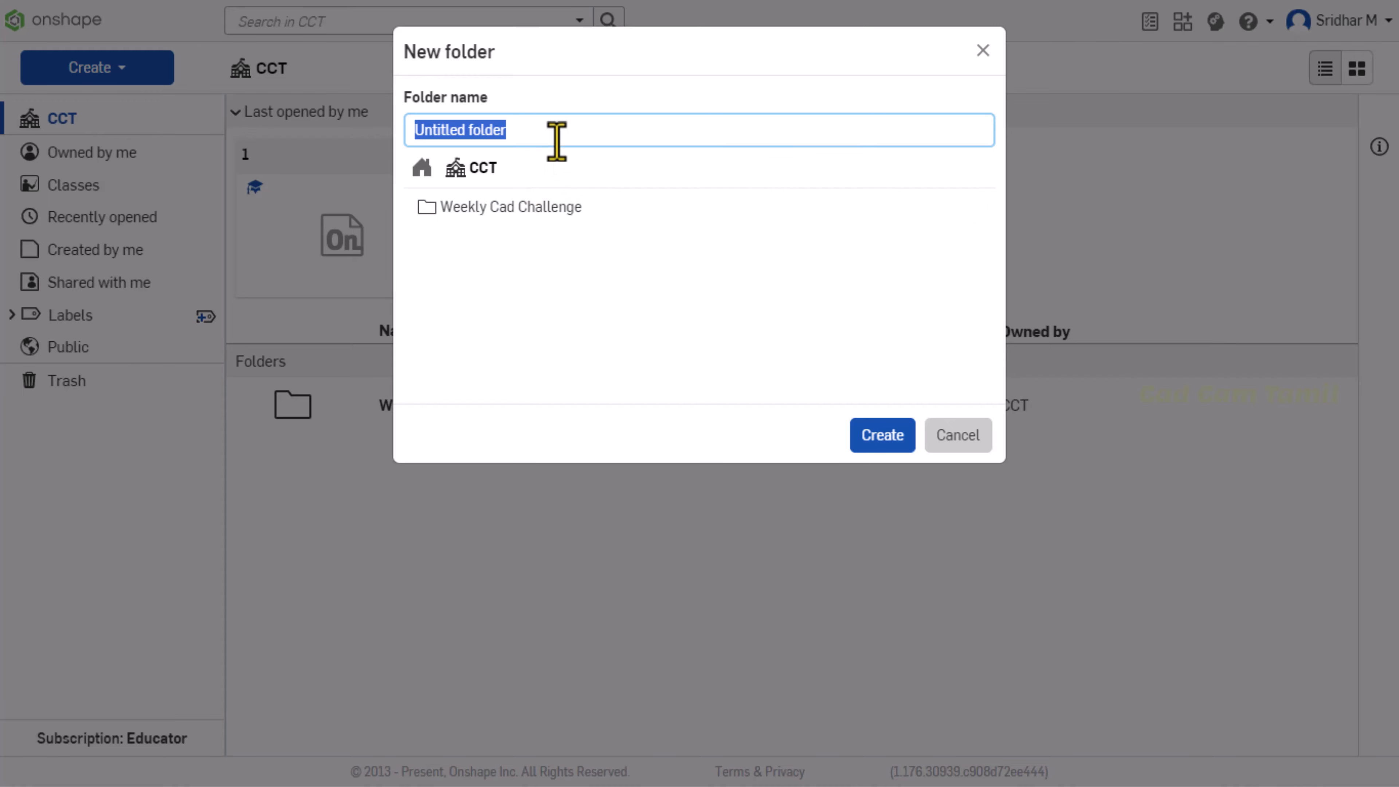
{"action": "type", "text": "Class For CCT"}
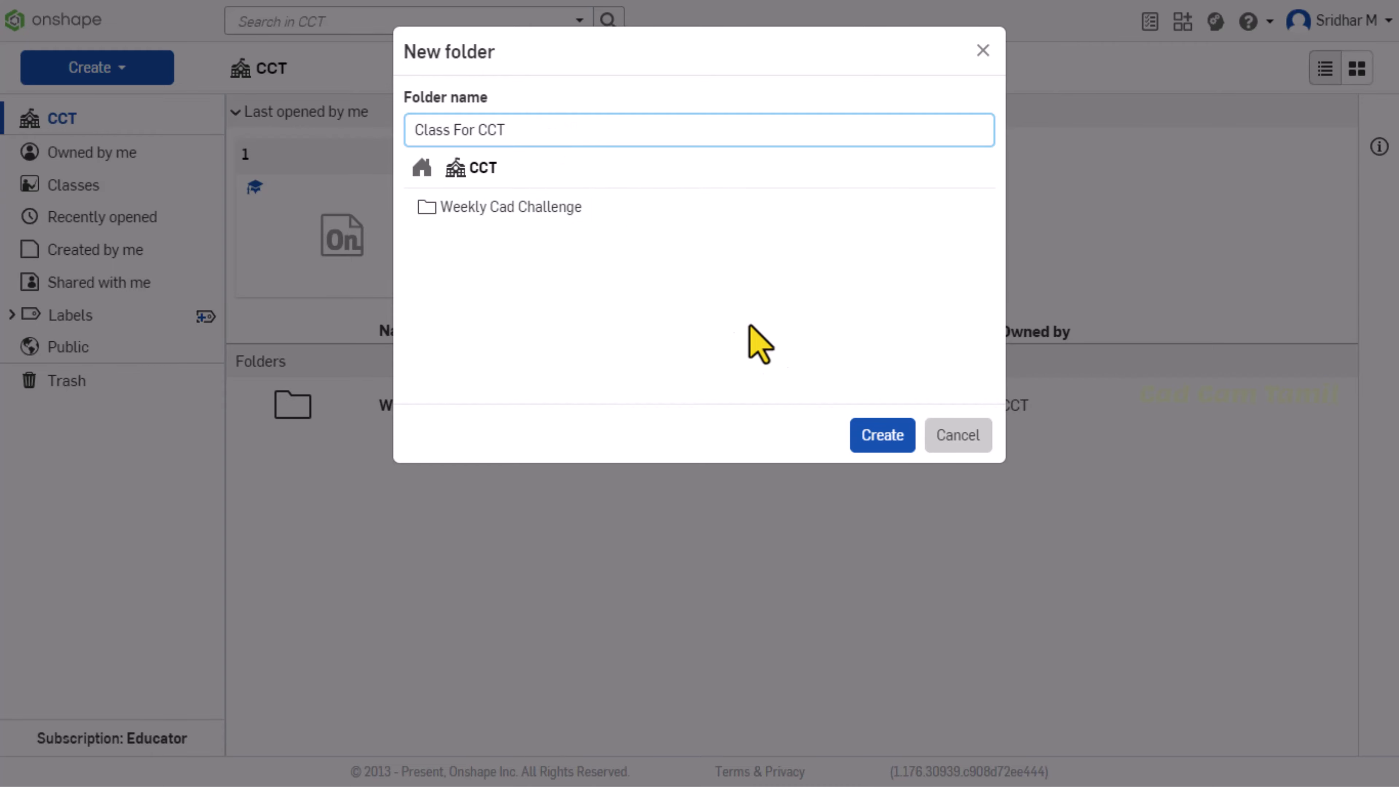
{"action": "left_click", "coordinate": [877, 436]}
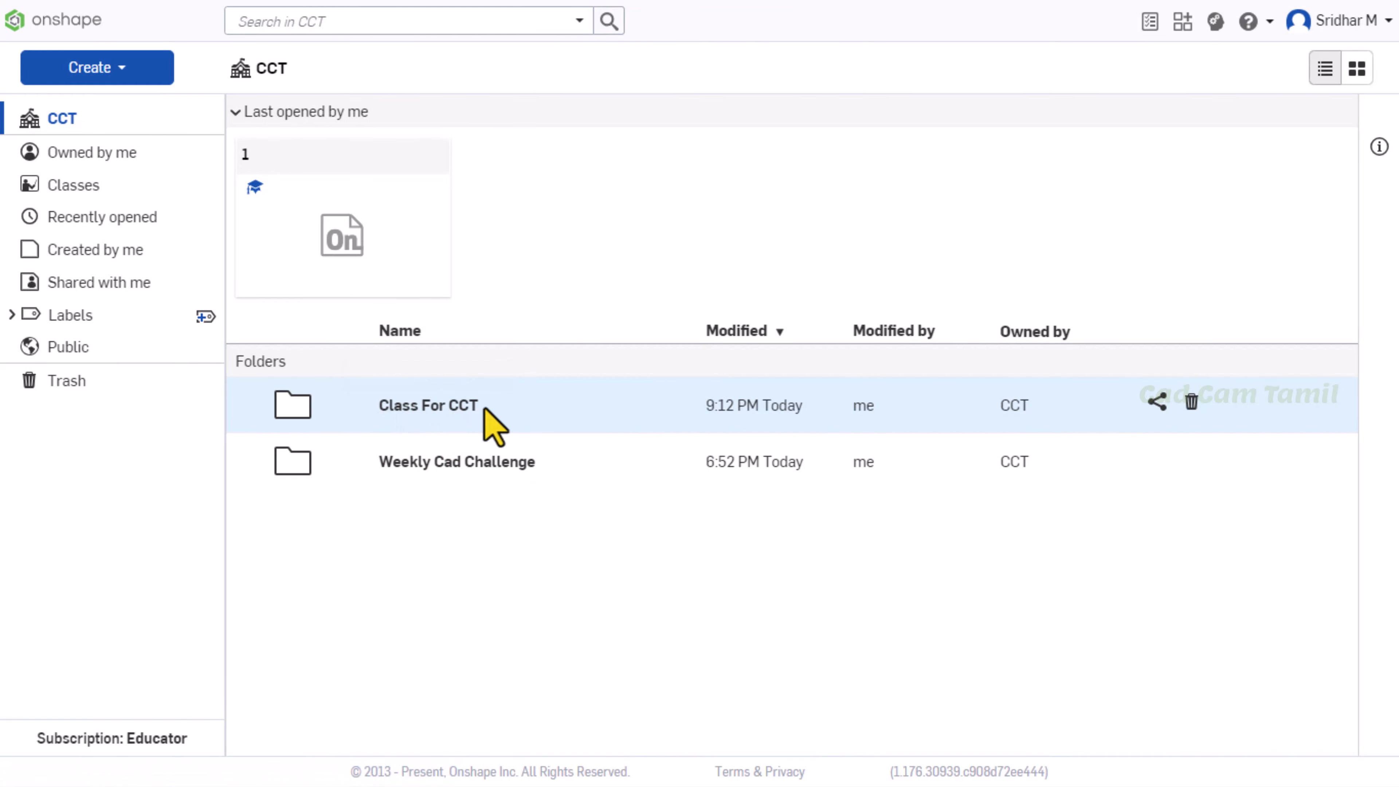
Create a document named "1. Welcome Screen" inside the Class For CCT folder and dismiss the copied-link notification.
{"action": "left_click", "coordinate": [431, 413]}
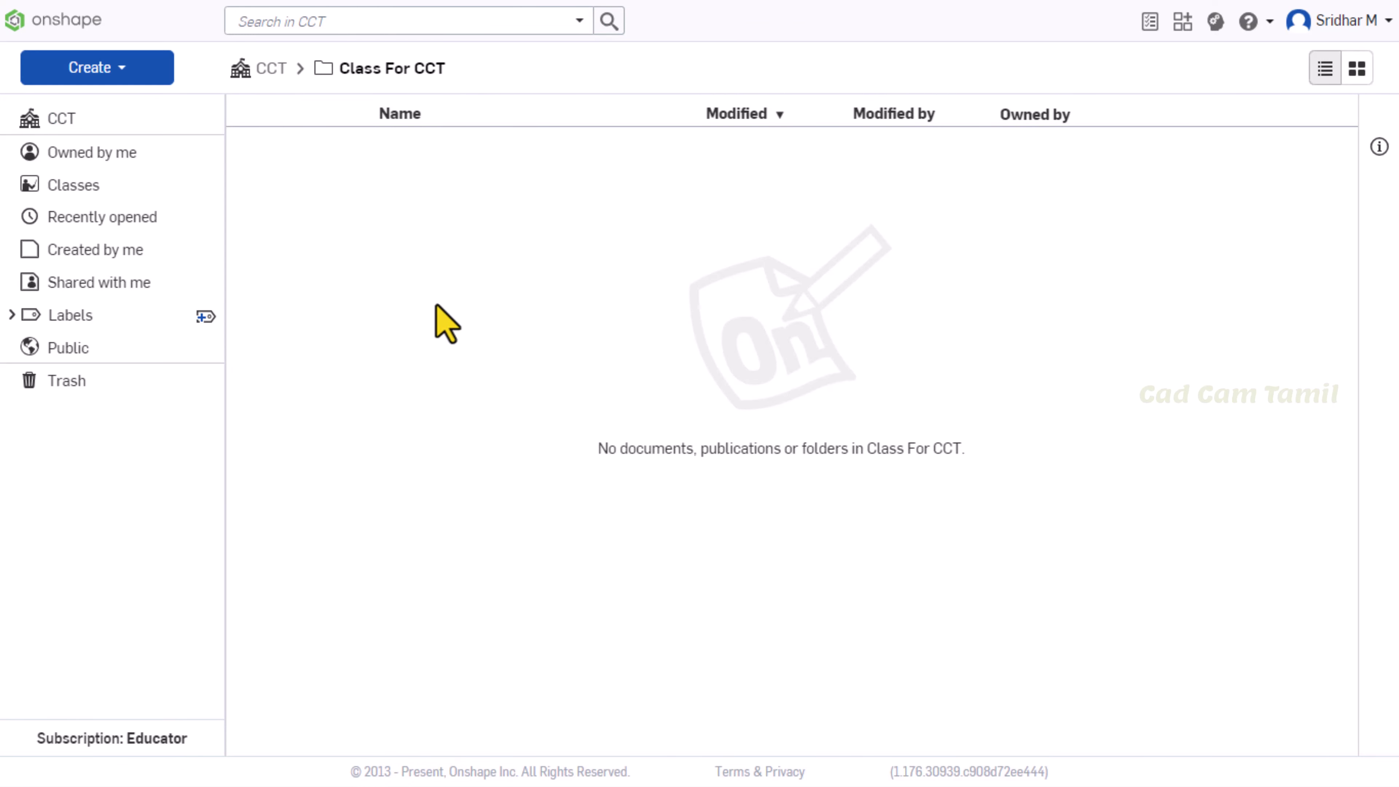
{"action": "left_click", "coordinate": [131, 78]}
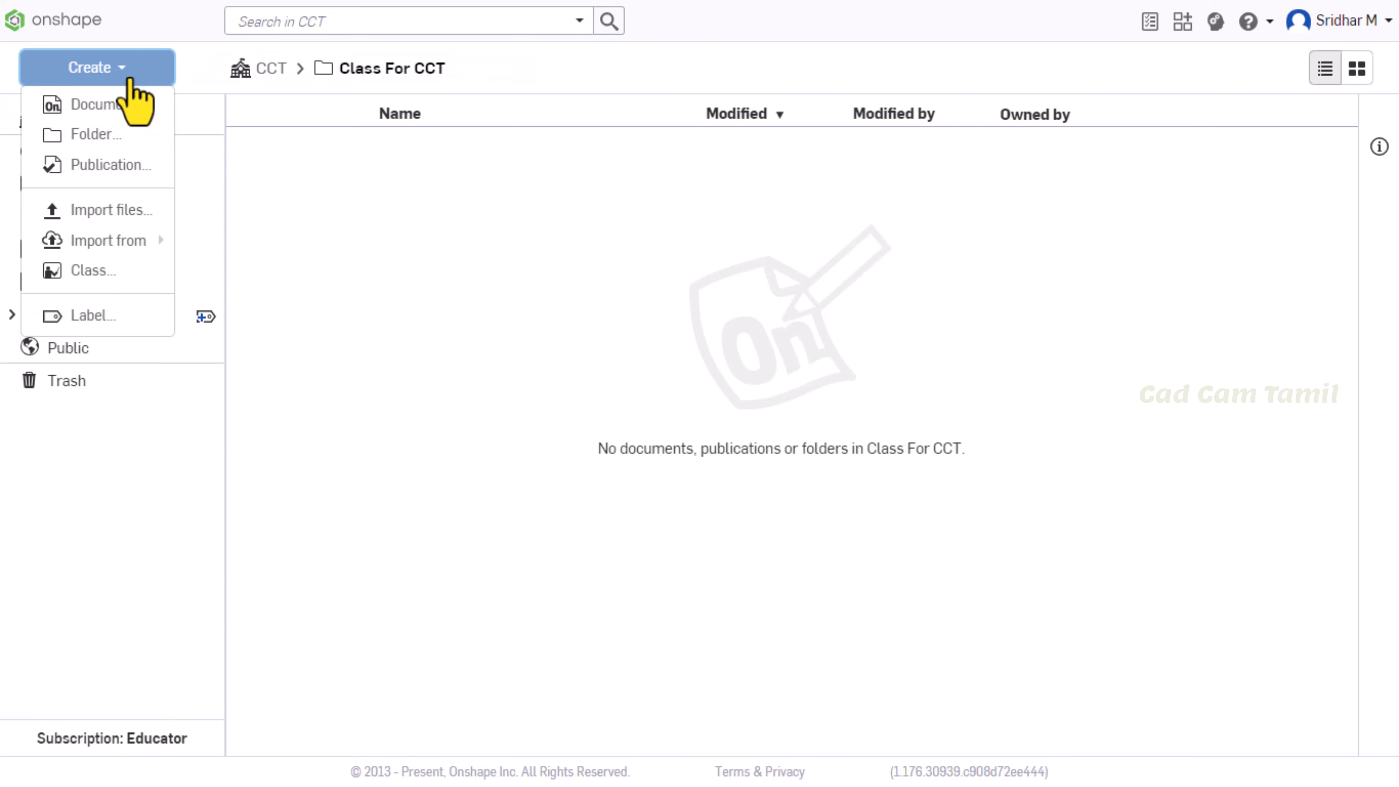
{"action": "left_click", "coordinate": [122, 108]}
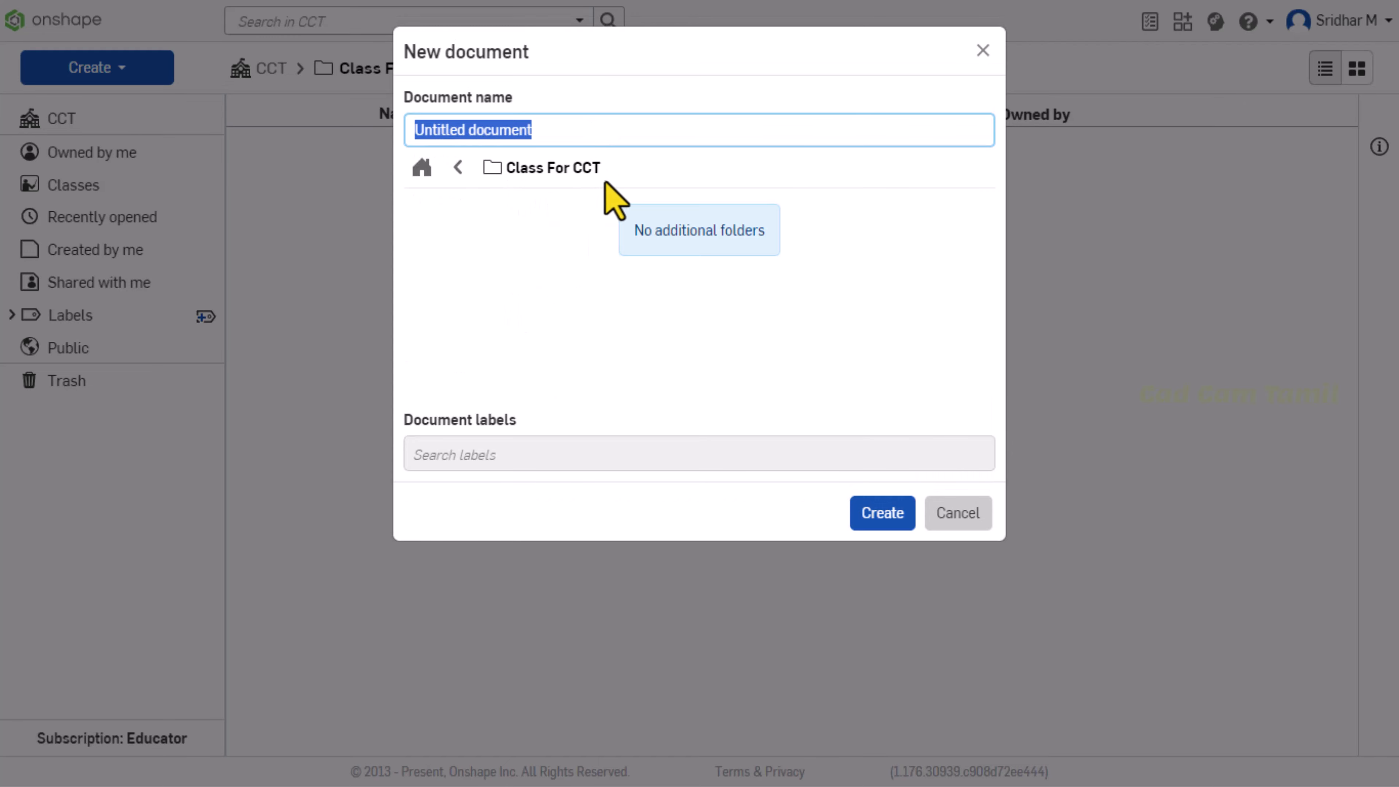
{"action": "type", "text": "D"}
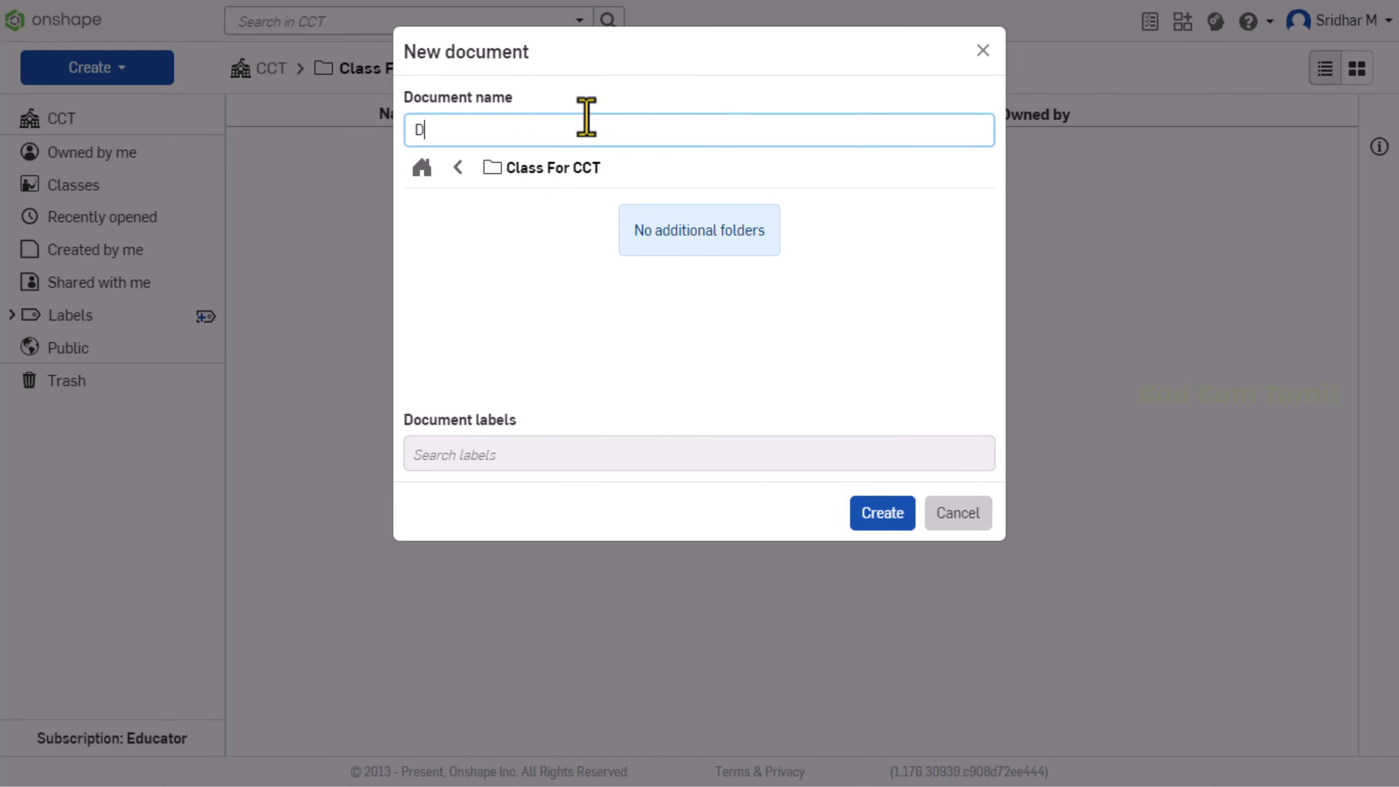
{"action": "key", "text": "BackSpace"}
{"action": "type", "text": "Welcome Screen"}
{"action": "key", "text": "Home"}
{"action": "type", "text": "1."}
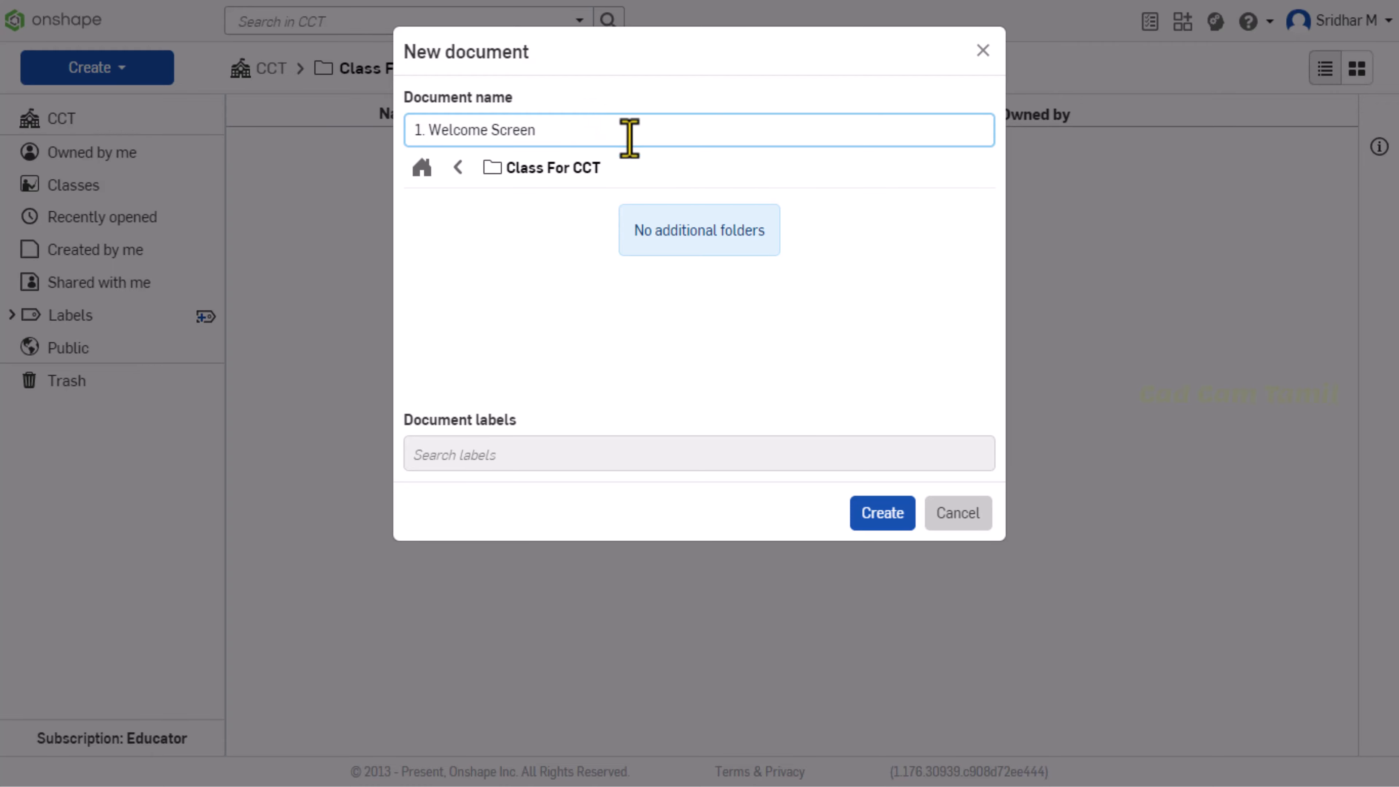
{"action": "left_click", "coordinate": [859, 518]}
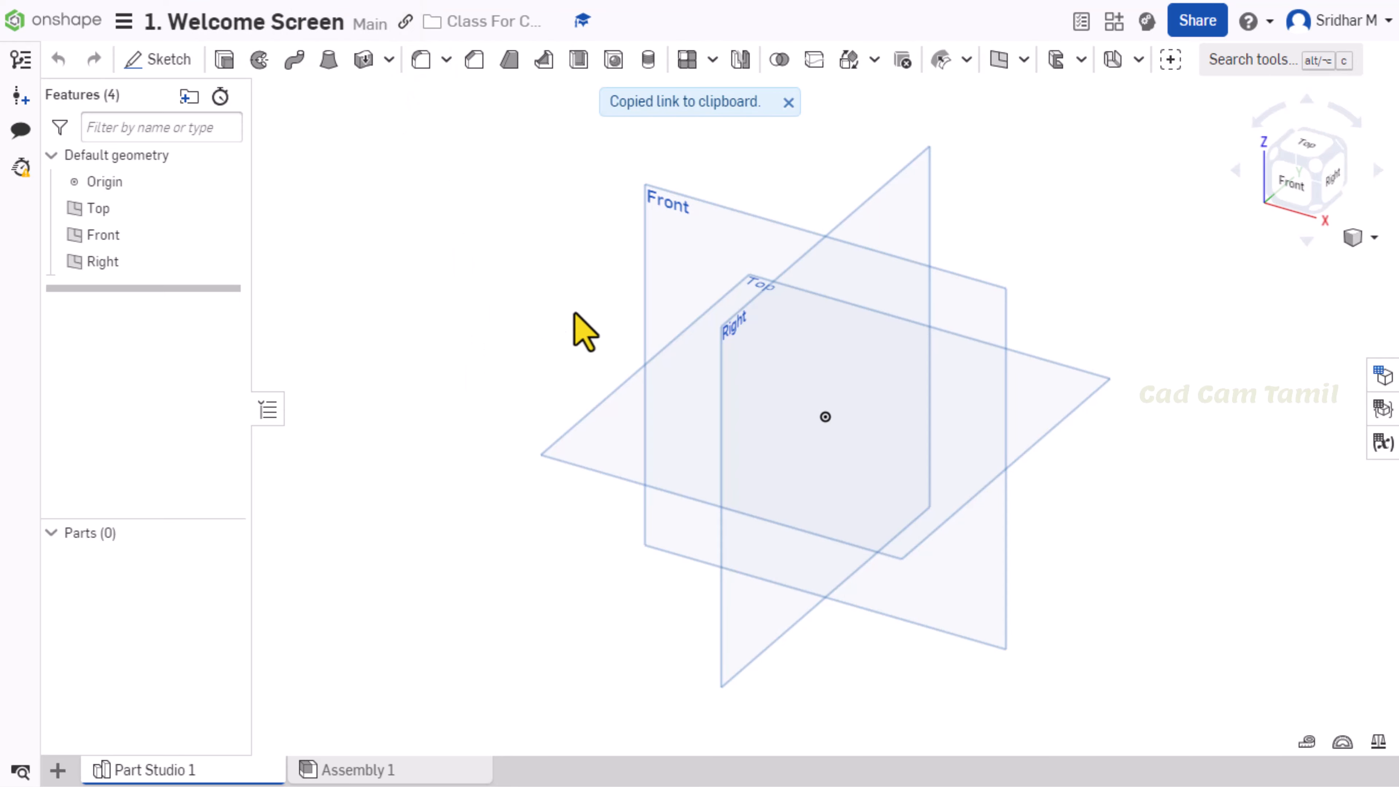
{"action": "left_click", "coordinate": [788, 103]}
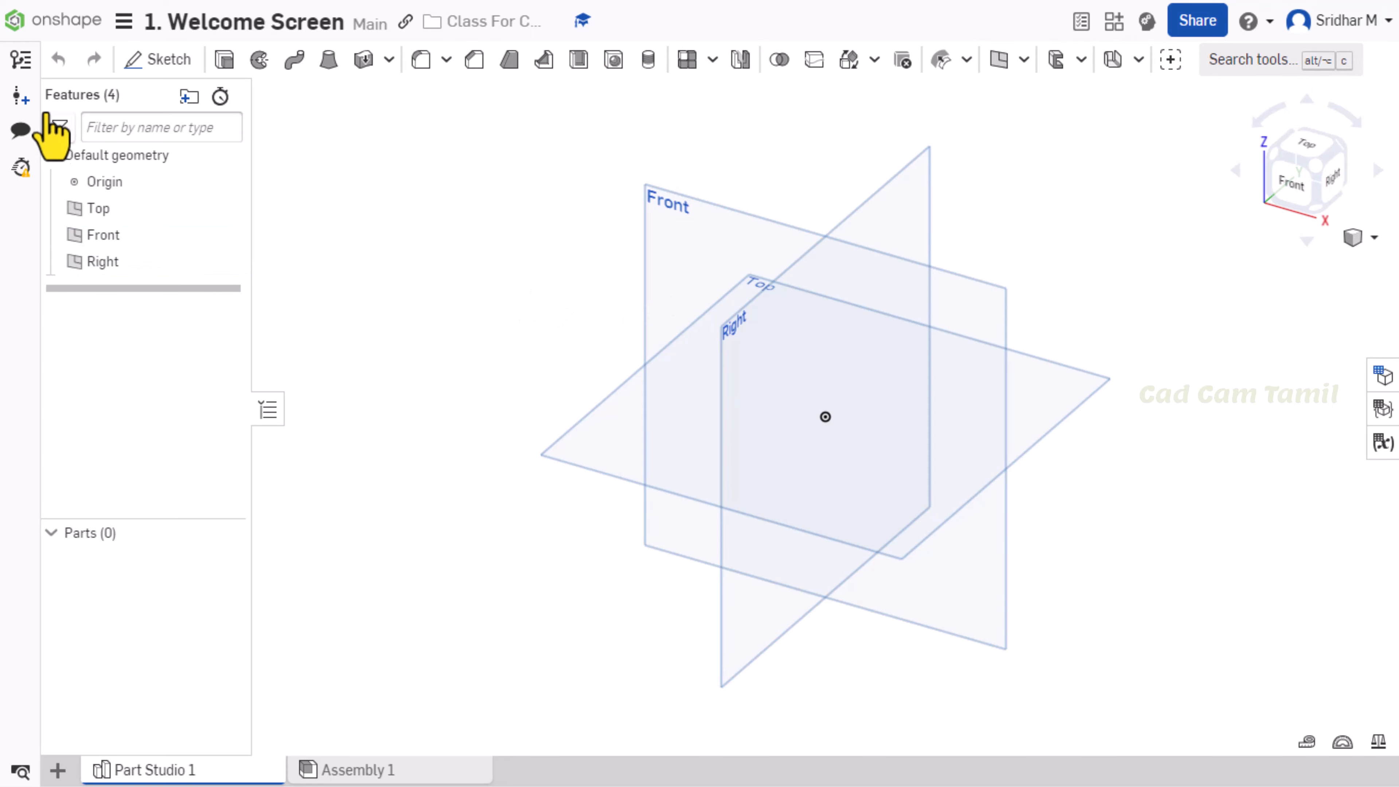
Look over the document's versions and history and the Create version dialog, closing both without creating a version.
{"action": "left_click", "coordinate": [20, 60]}
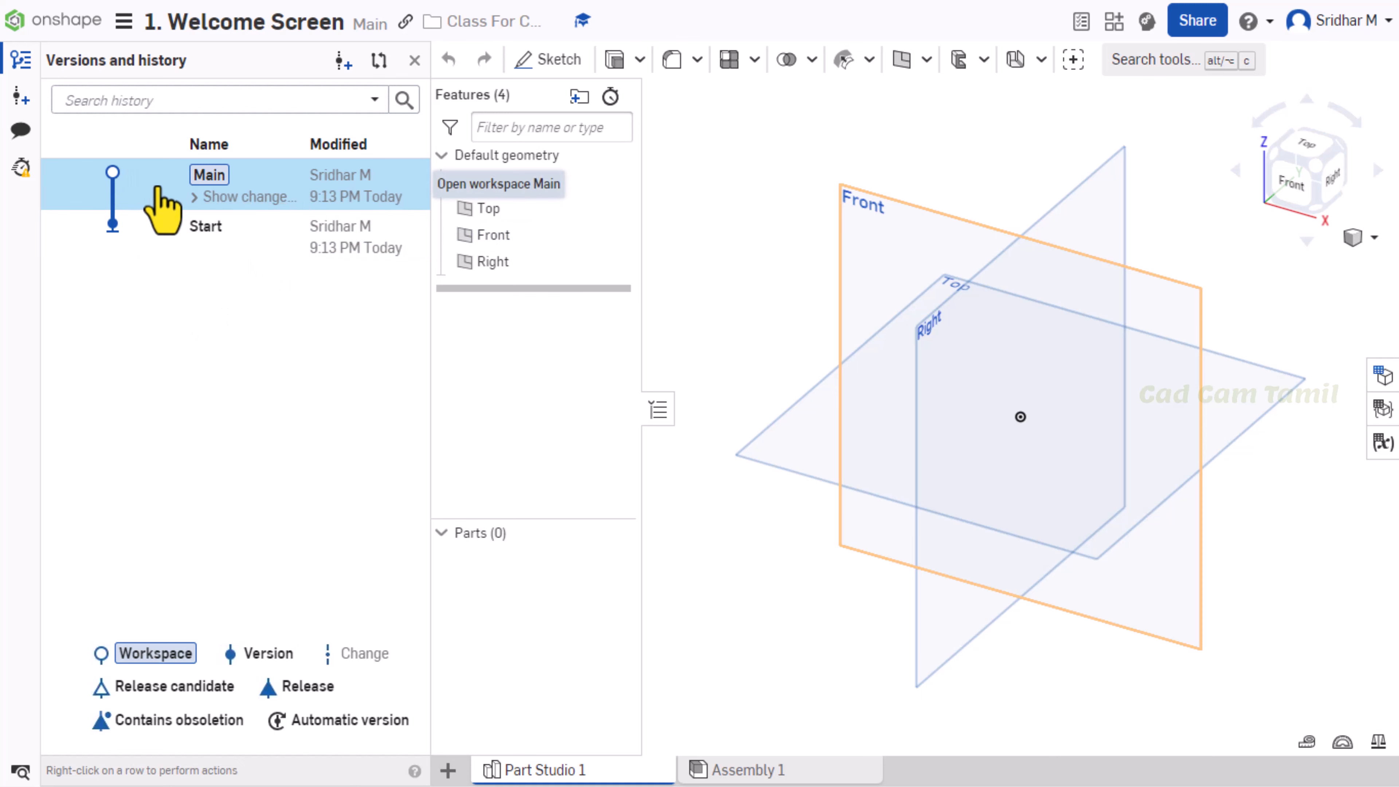
{"action": "left_click", "coordinate": [414, 60]}
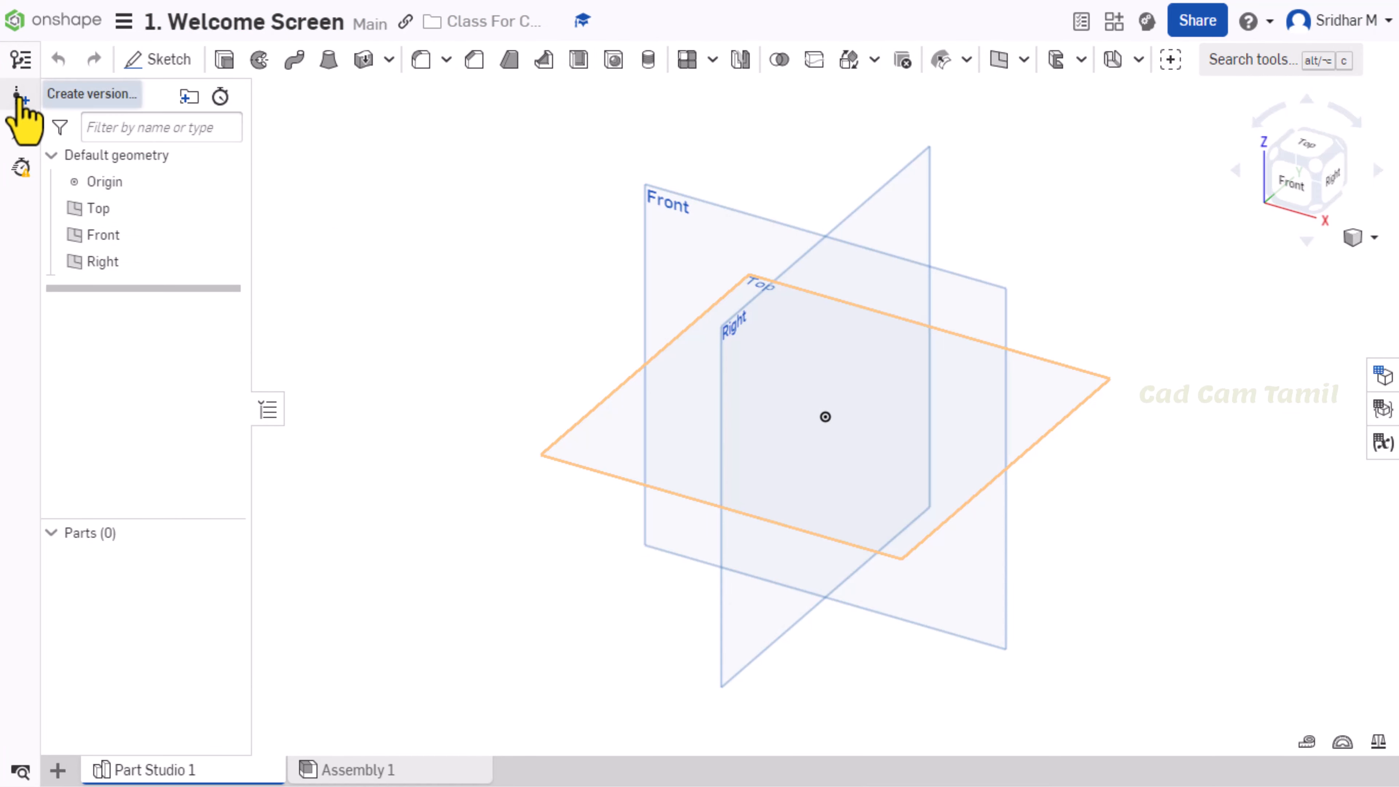
{"action": "left_click", "coordinate": [18, 95]}
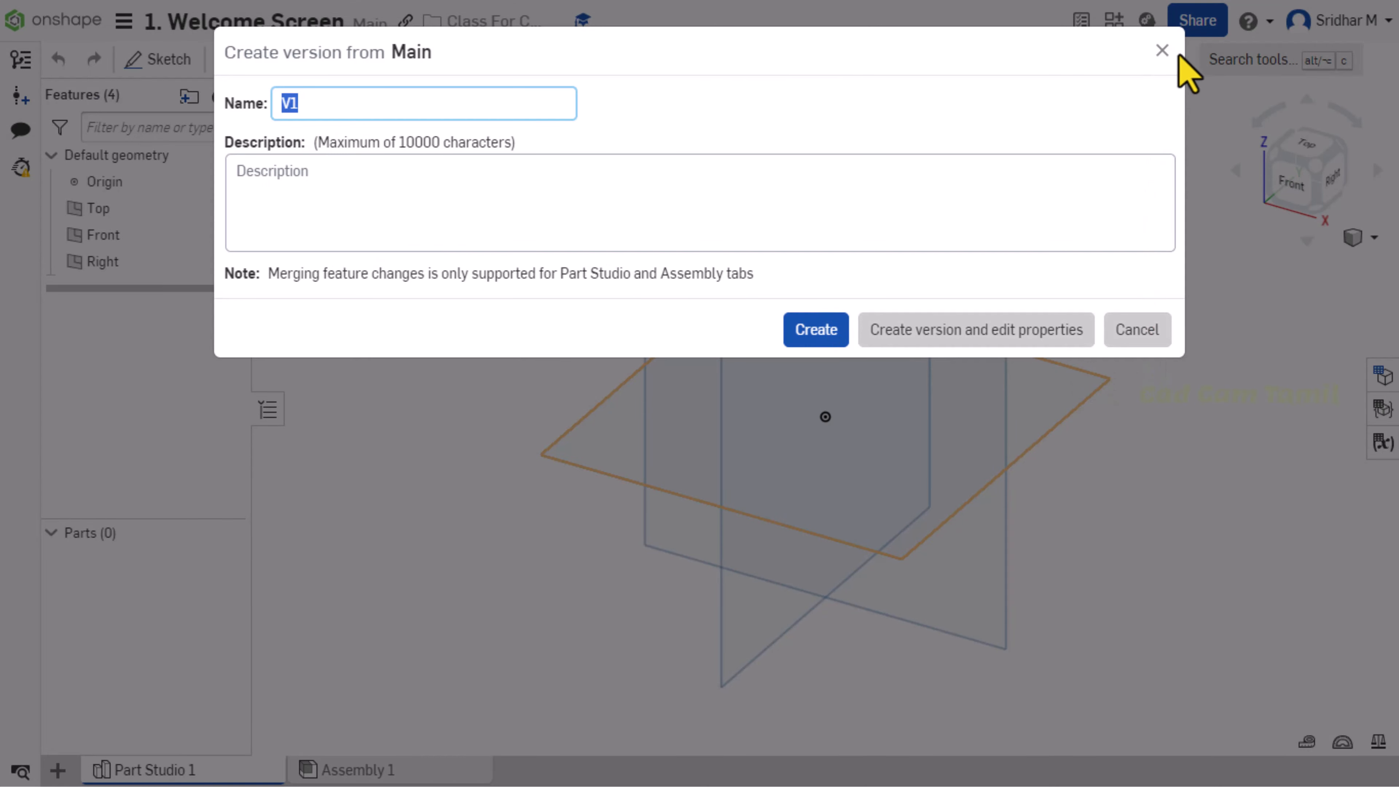
{"action": "left_click", "coordinate": [1162, 50]}
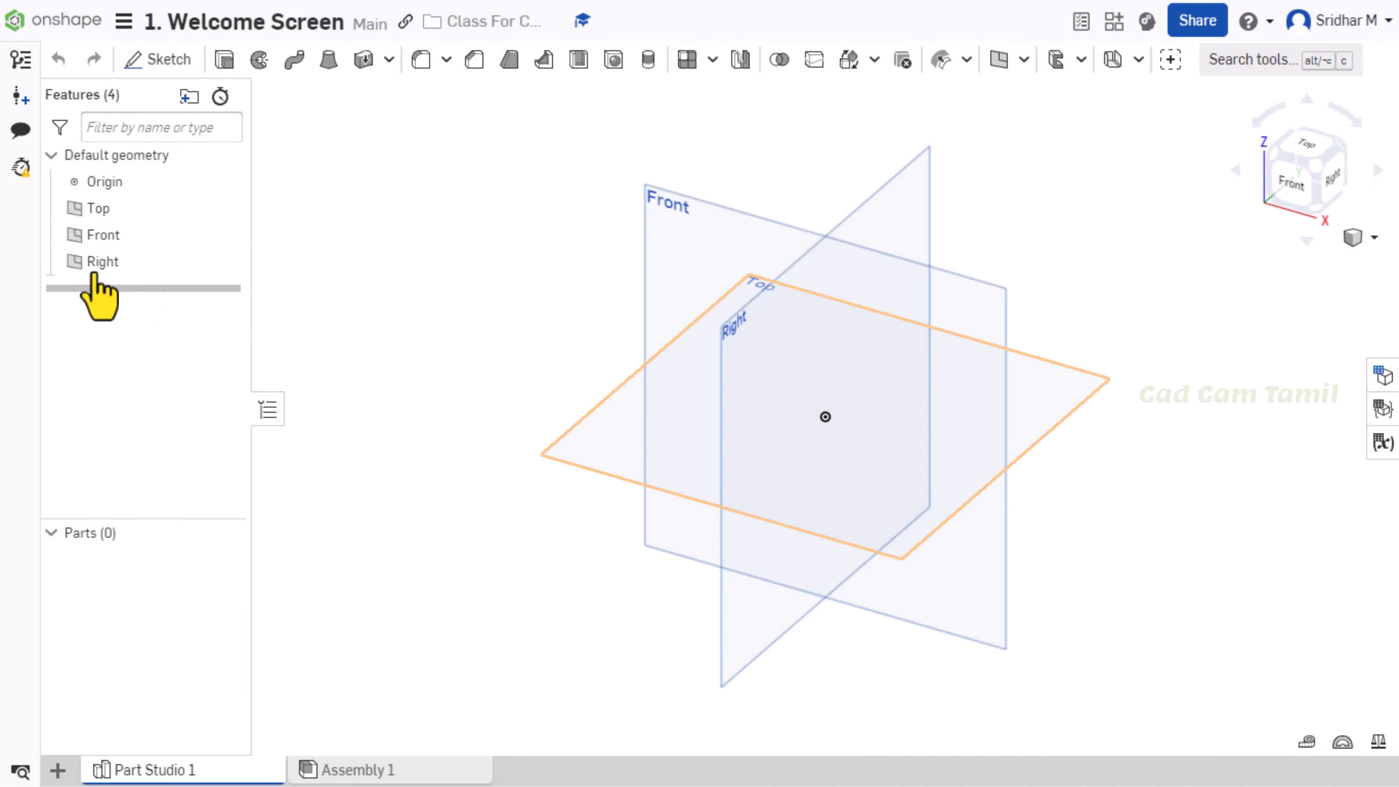
Add the comment "Dia 30 to 25mm" to the document.
{"action": "left_click", "coordinate": [20, 131]}
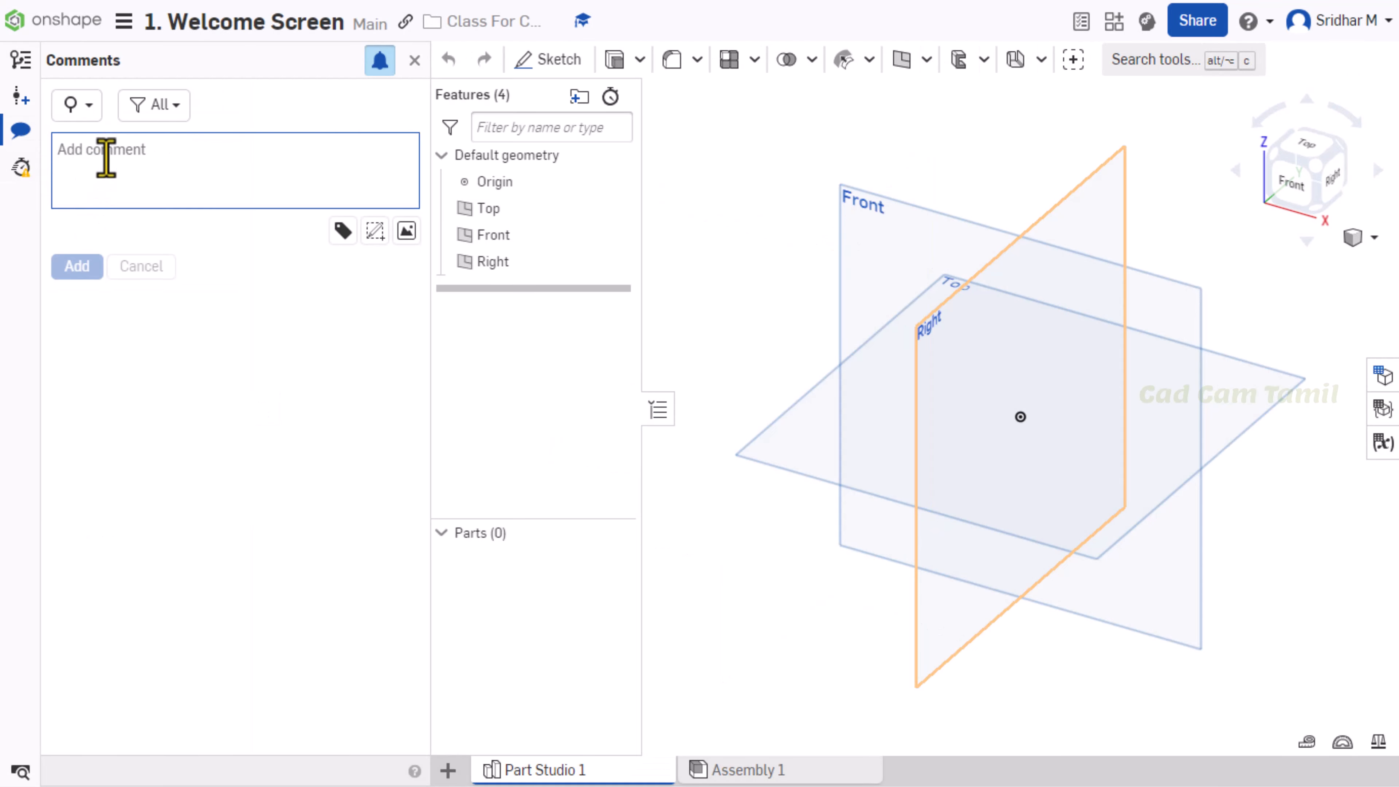
{"action": "type", "text": "Dia 30 to 25mm"}
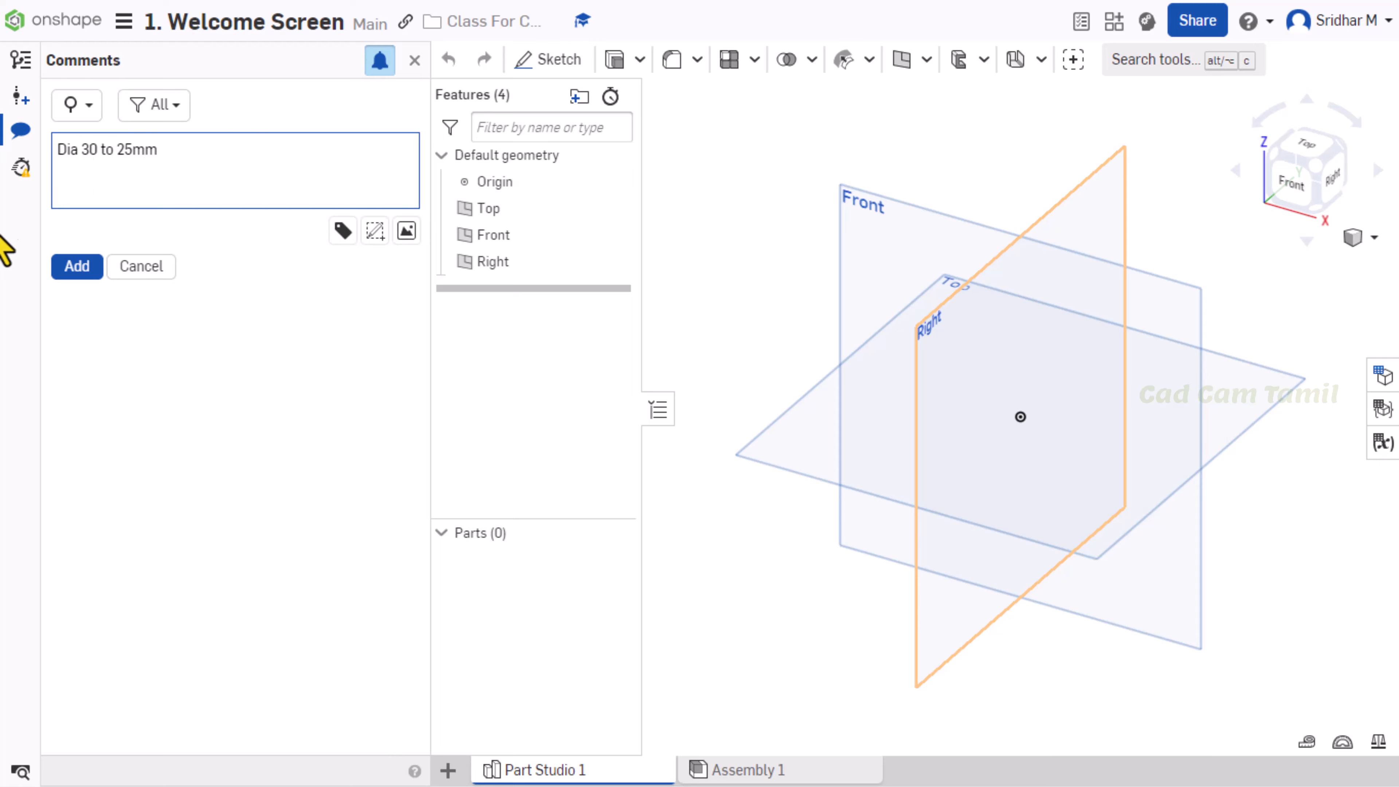
{"action": "left_click", "coordinate": [75, 266]}
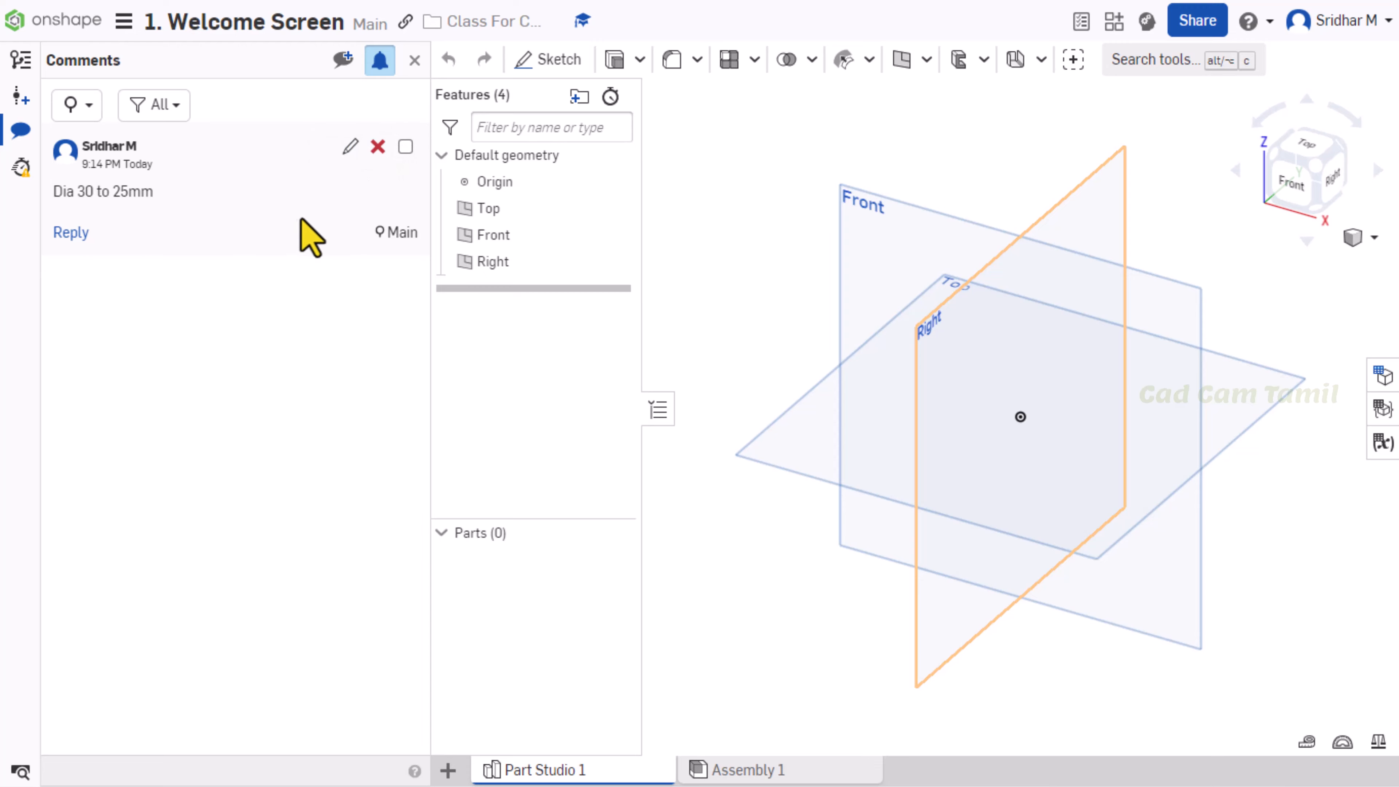
Review the document's performance information, including the network and region details, and close it.
{"action": "left_click", "coordinate": [20, 165]}
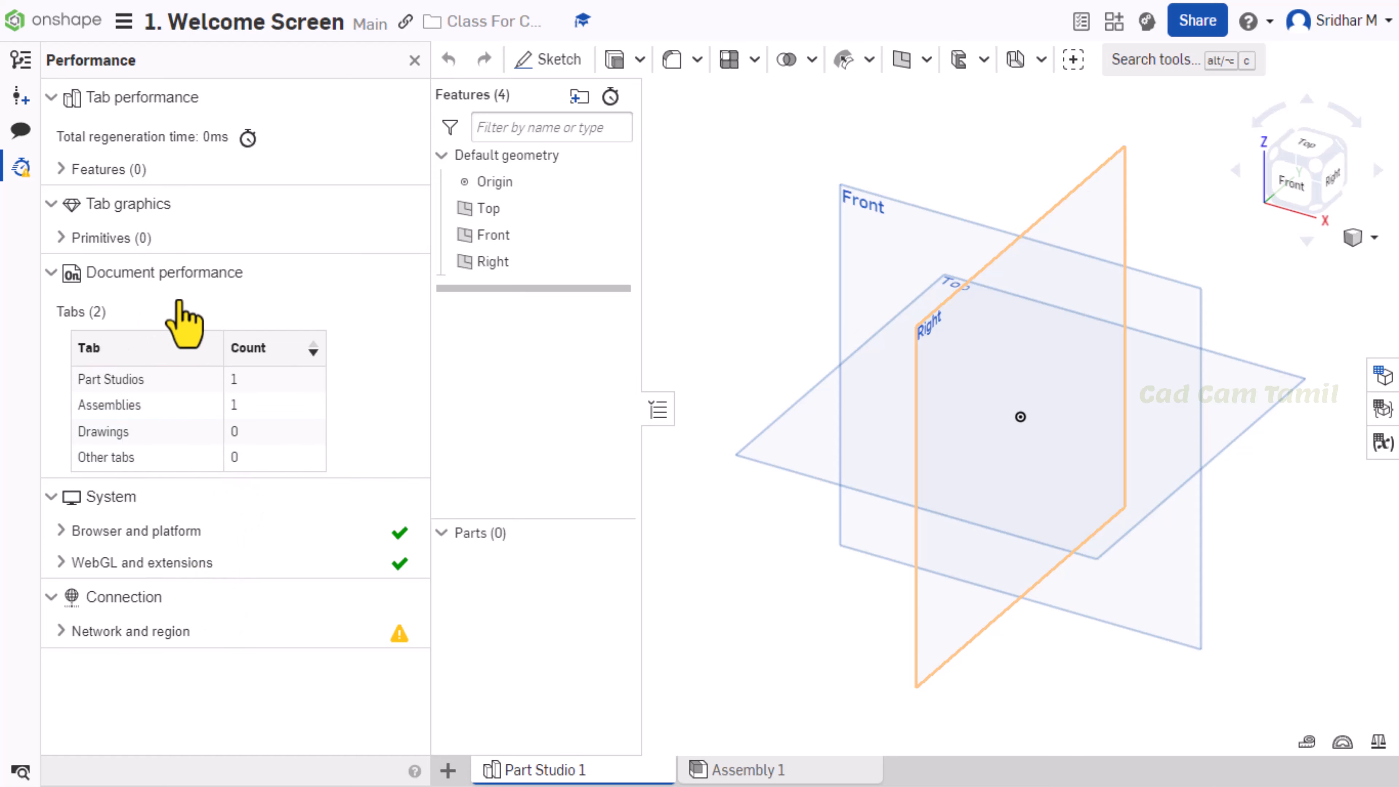
{"action": "left_click", "coordinate": [176, 629]}
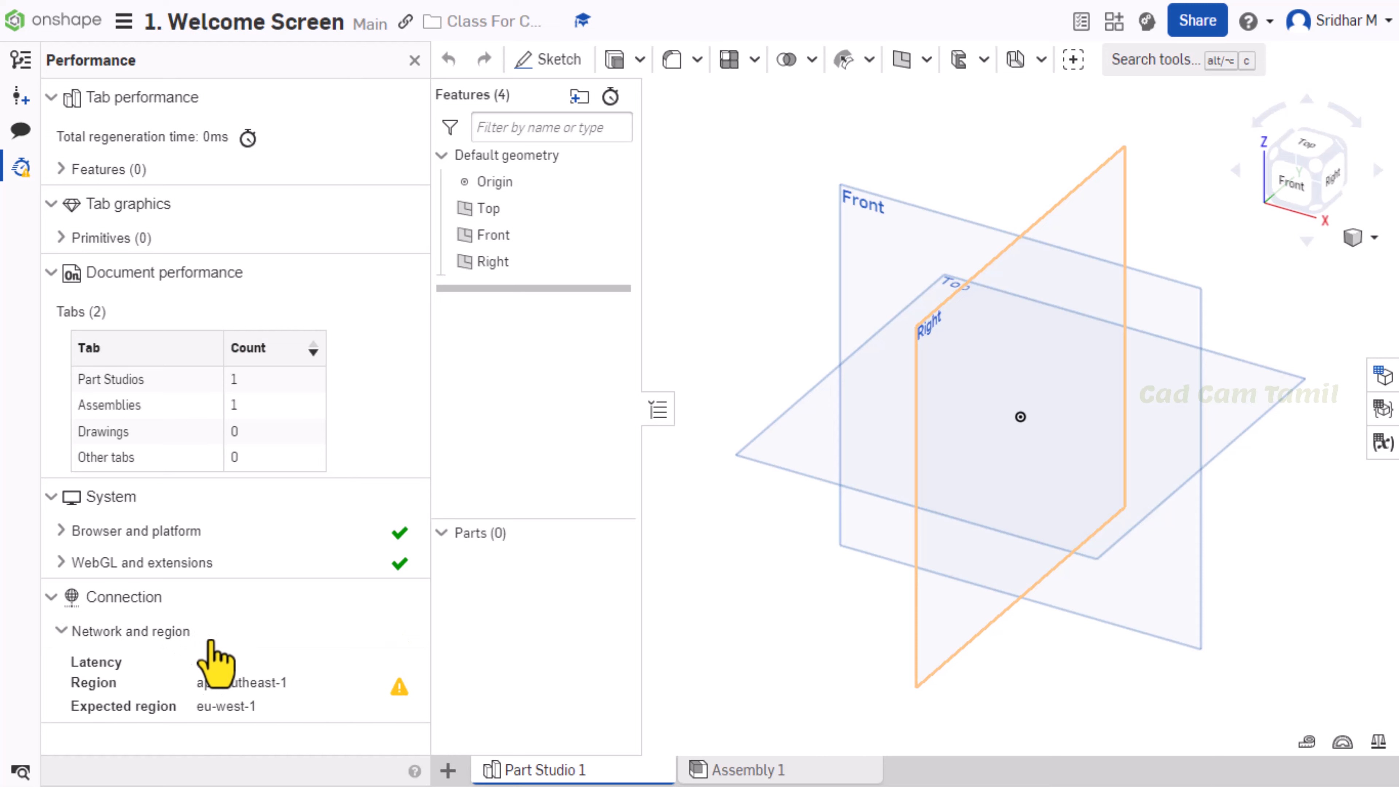
{"action": "left_click", "coordinate": [20, 167]}
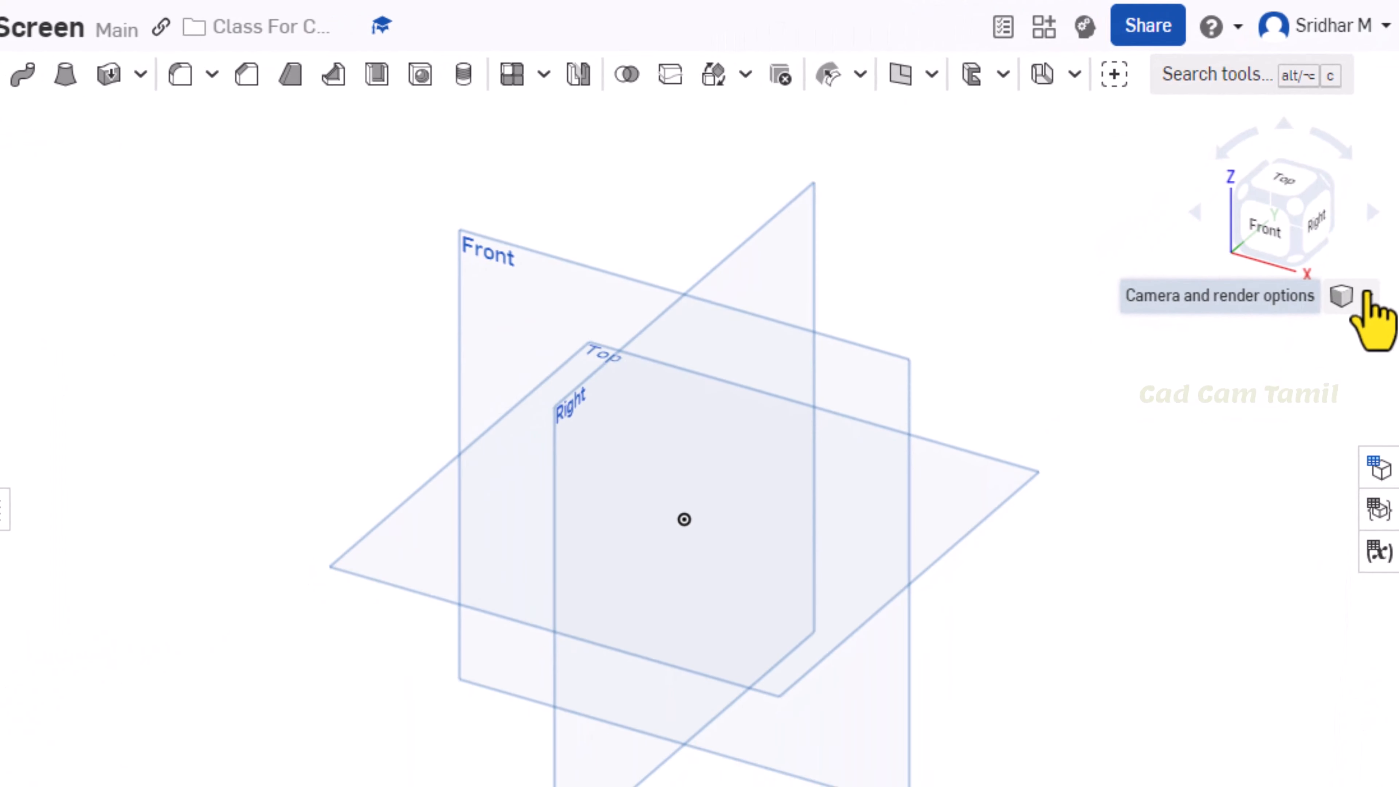
Look over the camera and render options and the Part Studio's Configurations panel, closing both without changes.
{"action": "left_click", "coordinate": [1368, 296]}
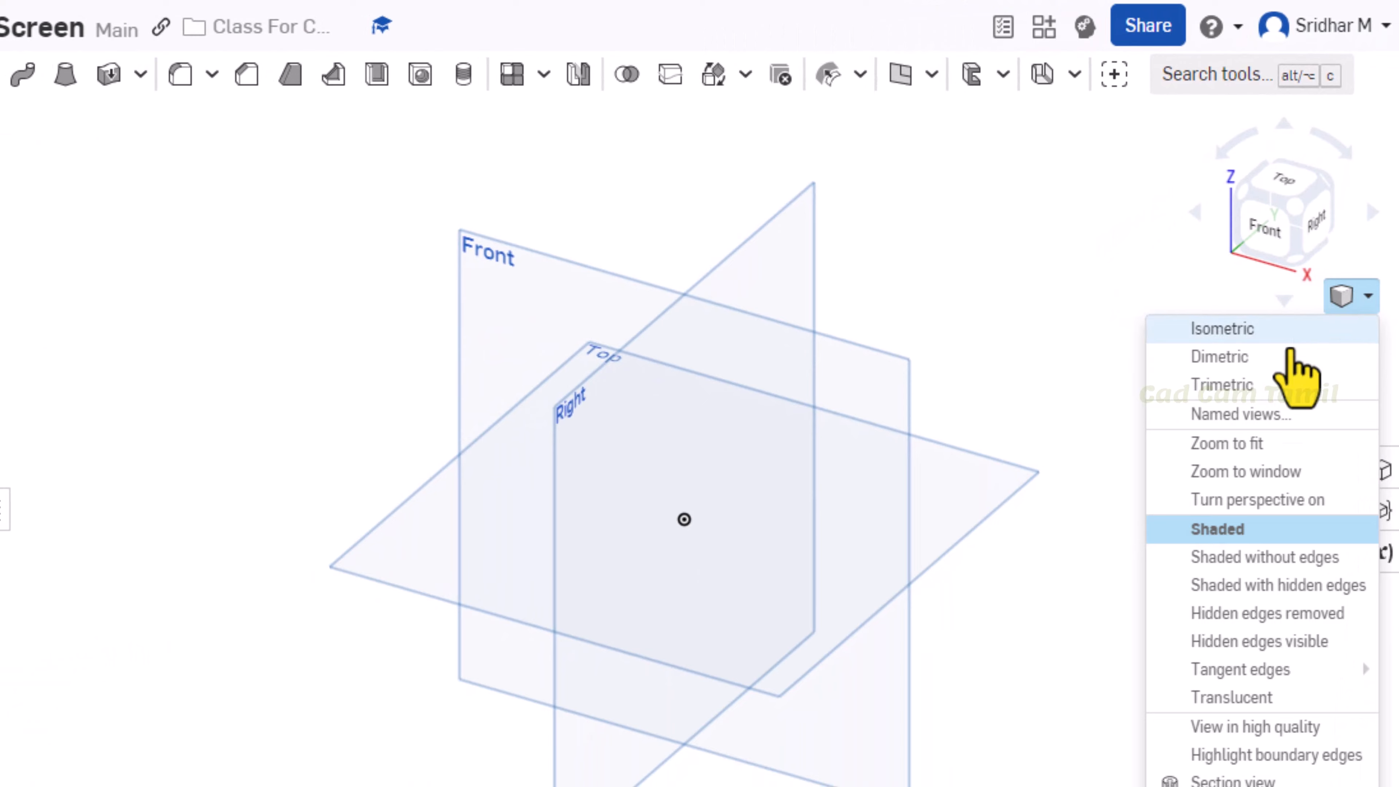
{"action": "left_click", "coordinate": [1105, 324]}
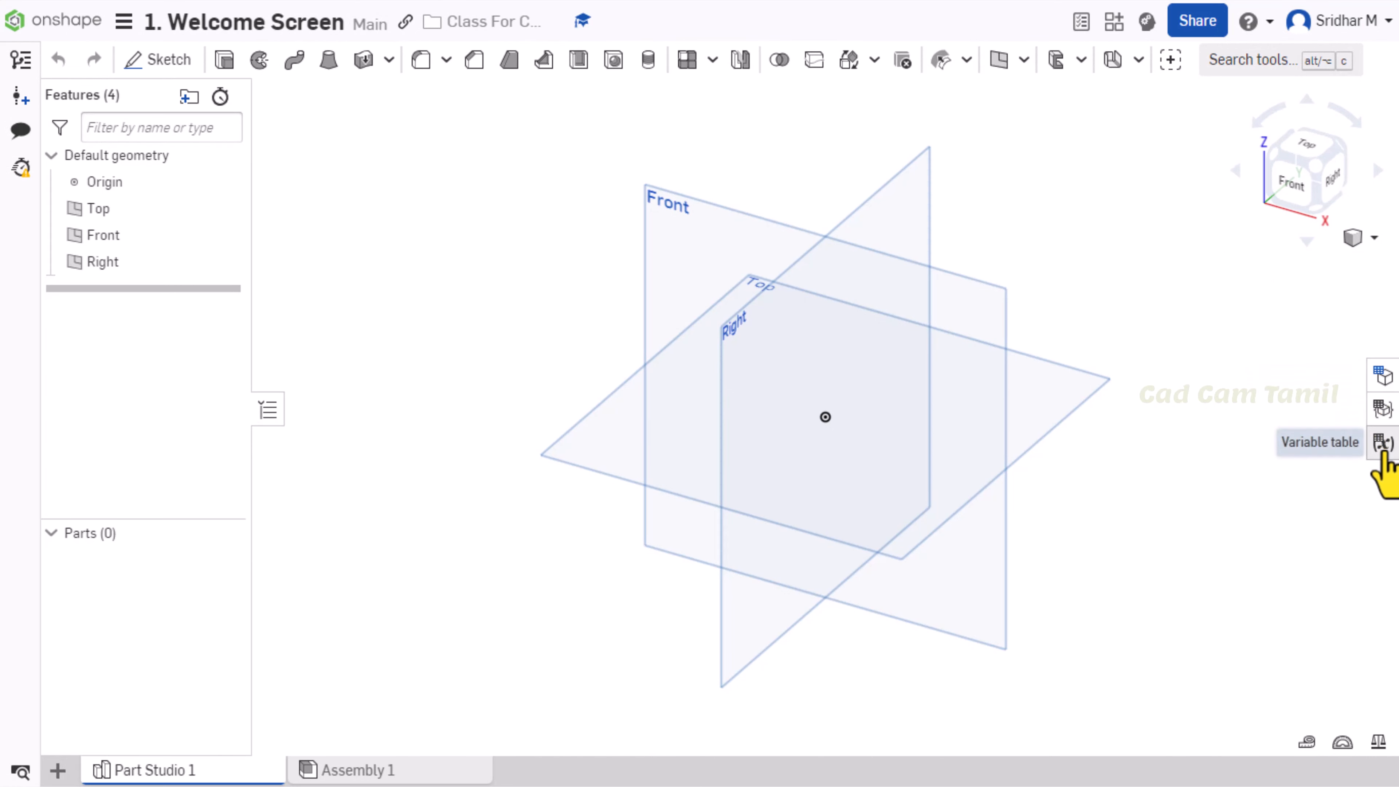
{"action": "left_click", "coordinate": [1383, 378]}
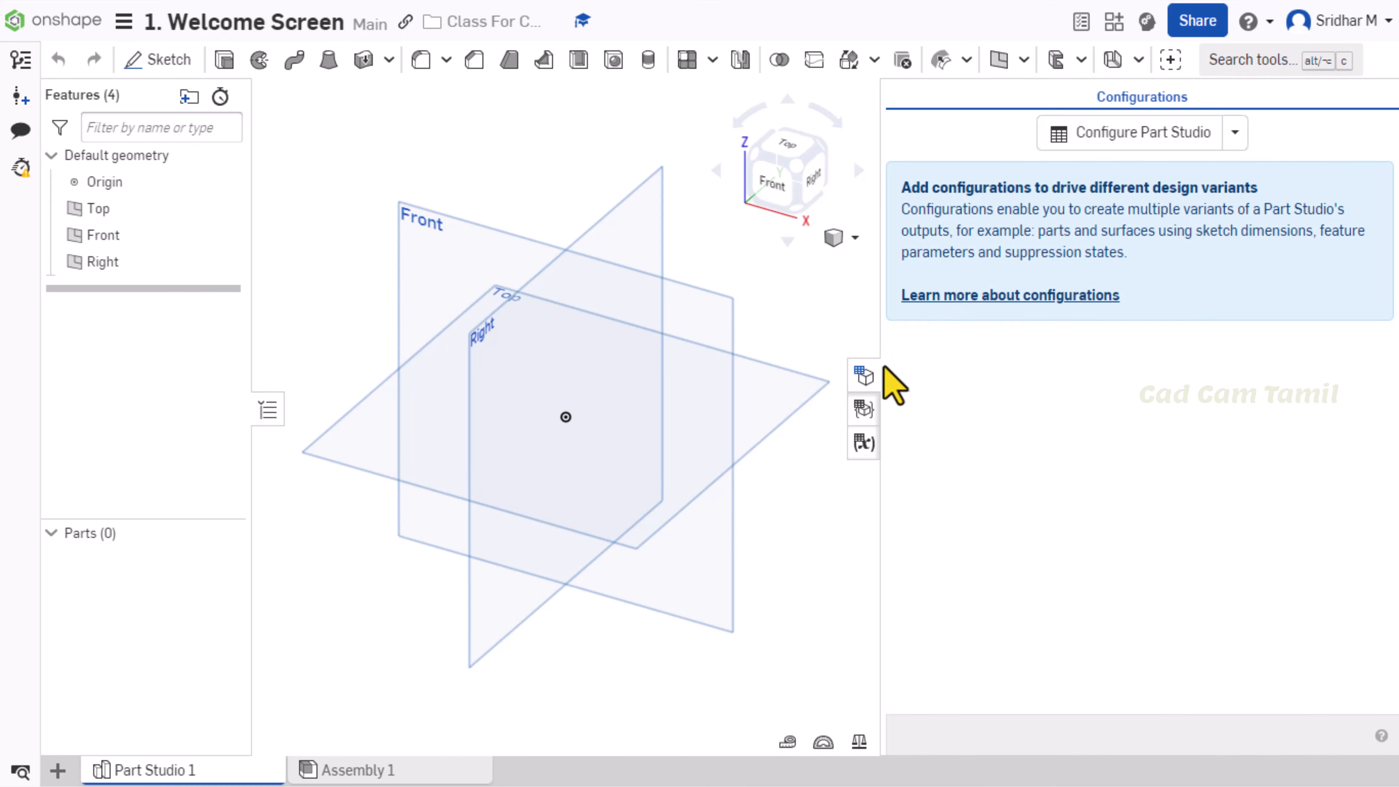
{"action": "left_click", "coordinate": [862, 375]}
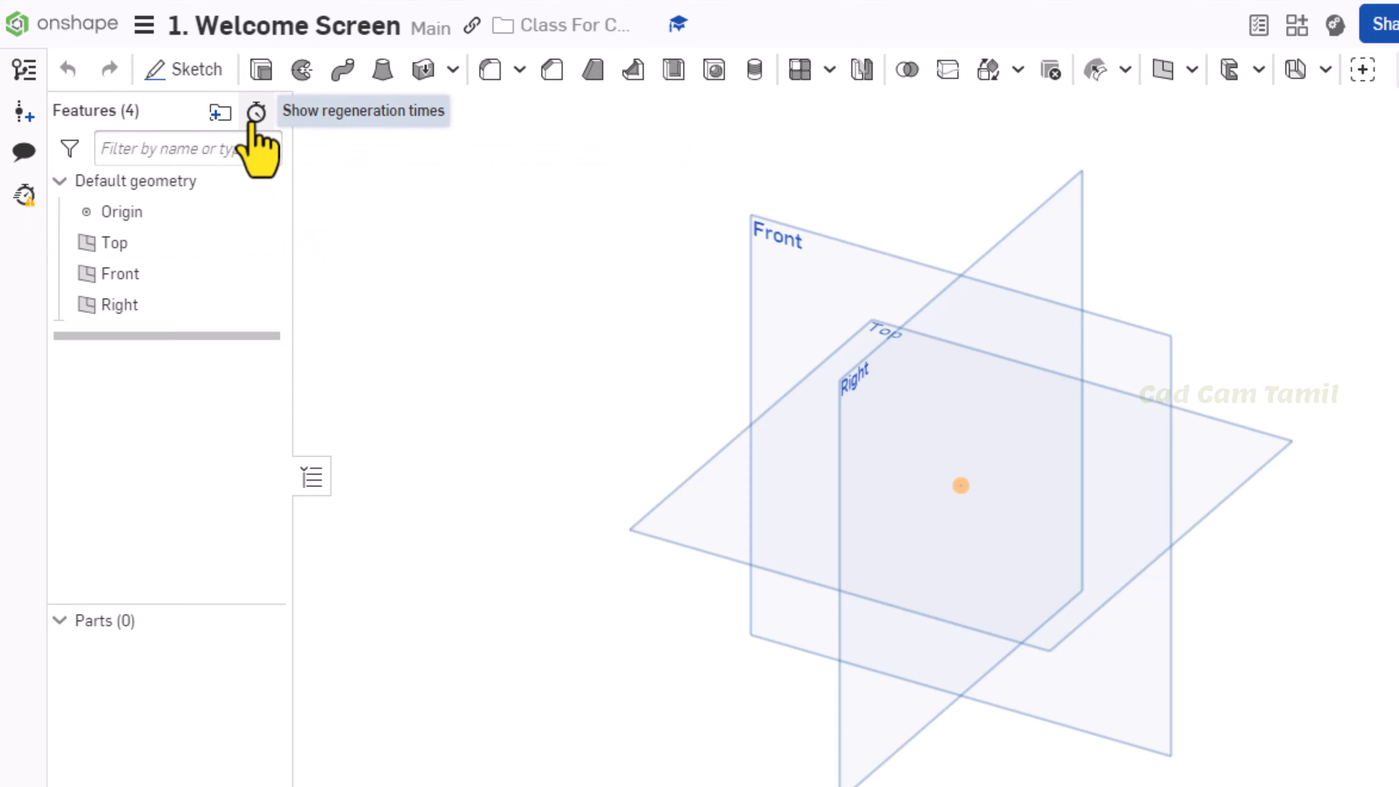
Check the regeneration times of the Part Studio and hide the feature list to enlarge the graphics area.
{"action": "left_click", "coordinate": [254, 114]}
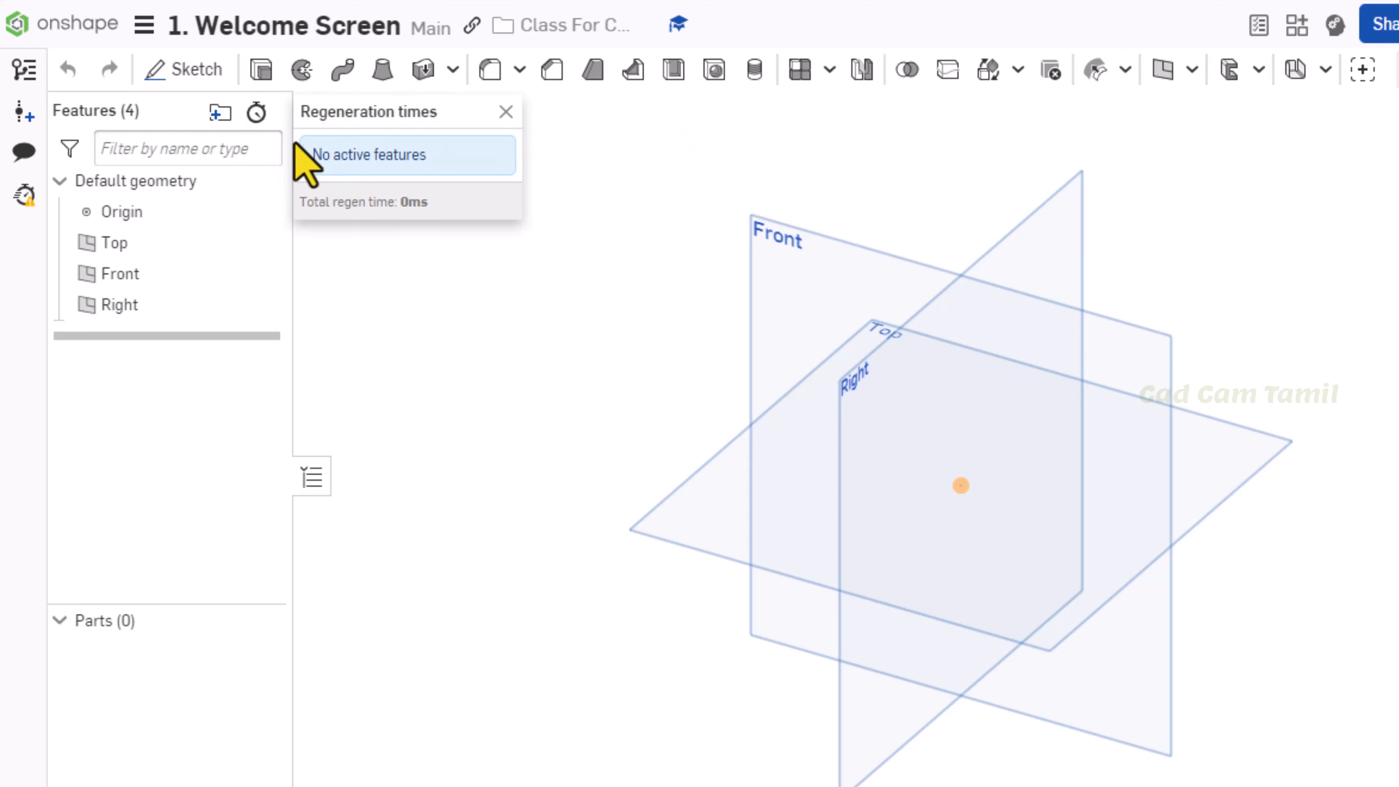
{"action": "left_click", "coordinate": [505, 112]}
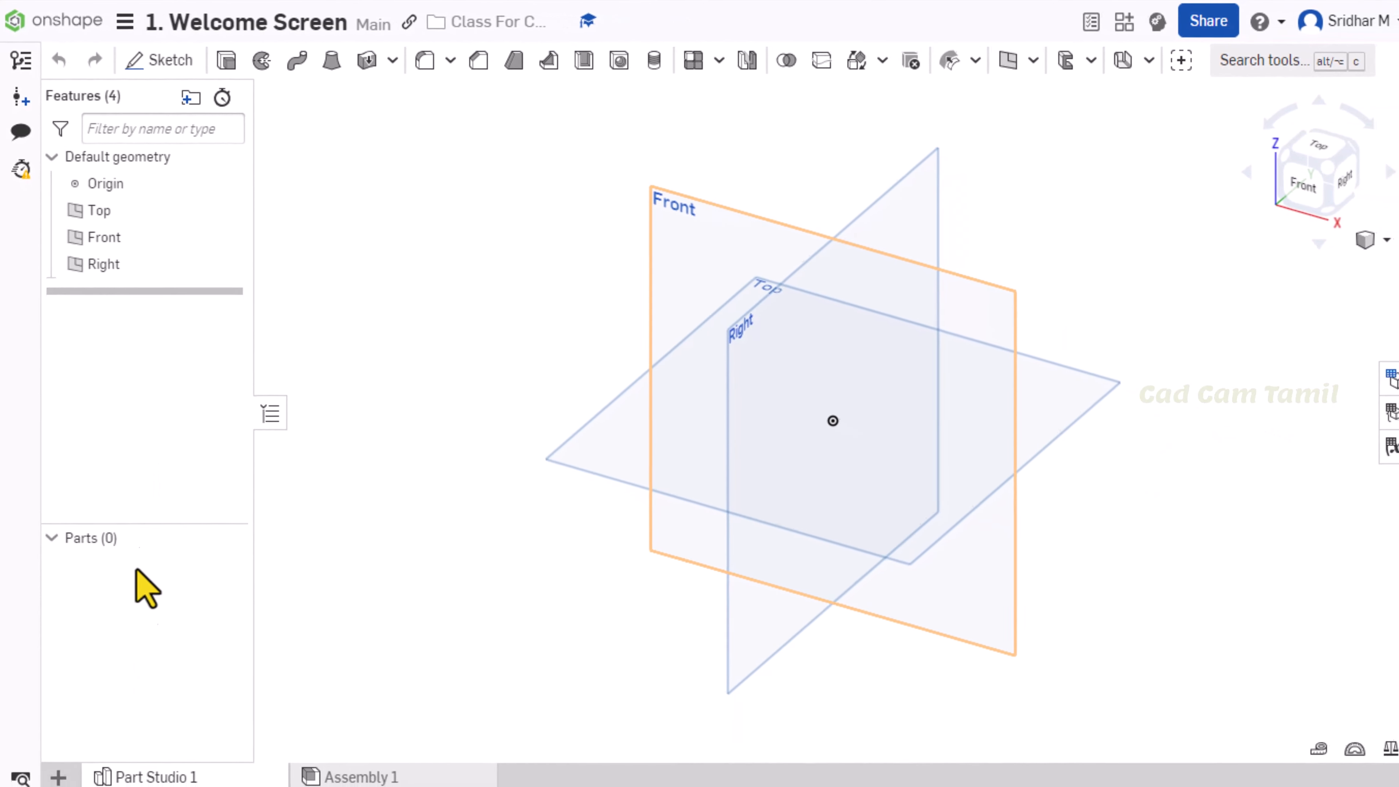
{"action": "left_click", "coordinate": [269, 410]}
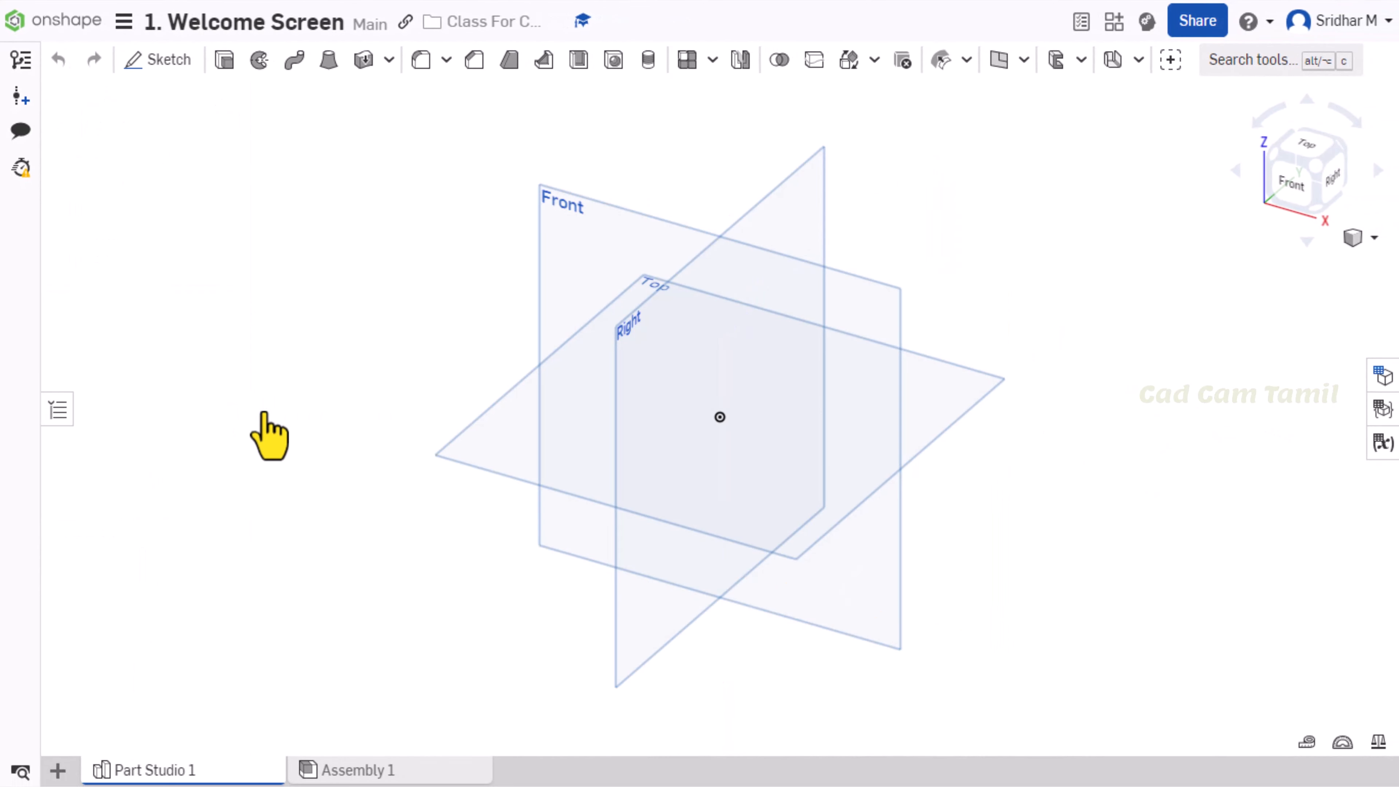
{"action": "left_click", "coordinate": [59, 412]}
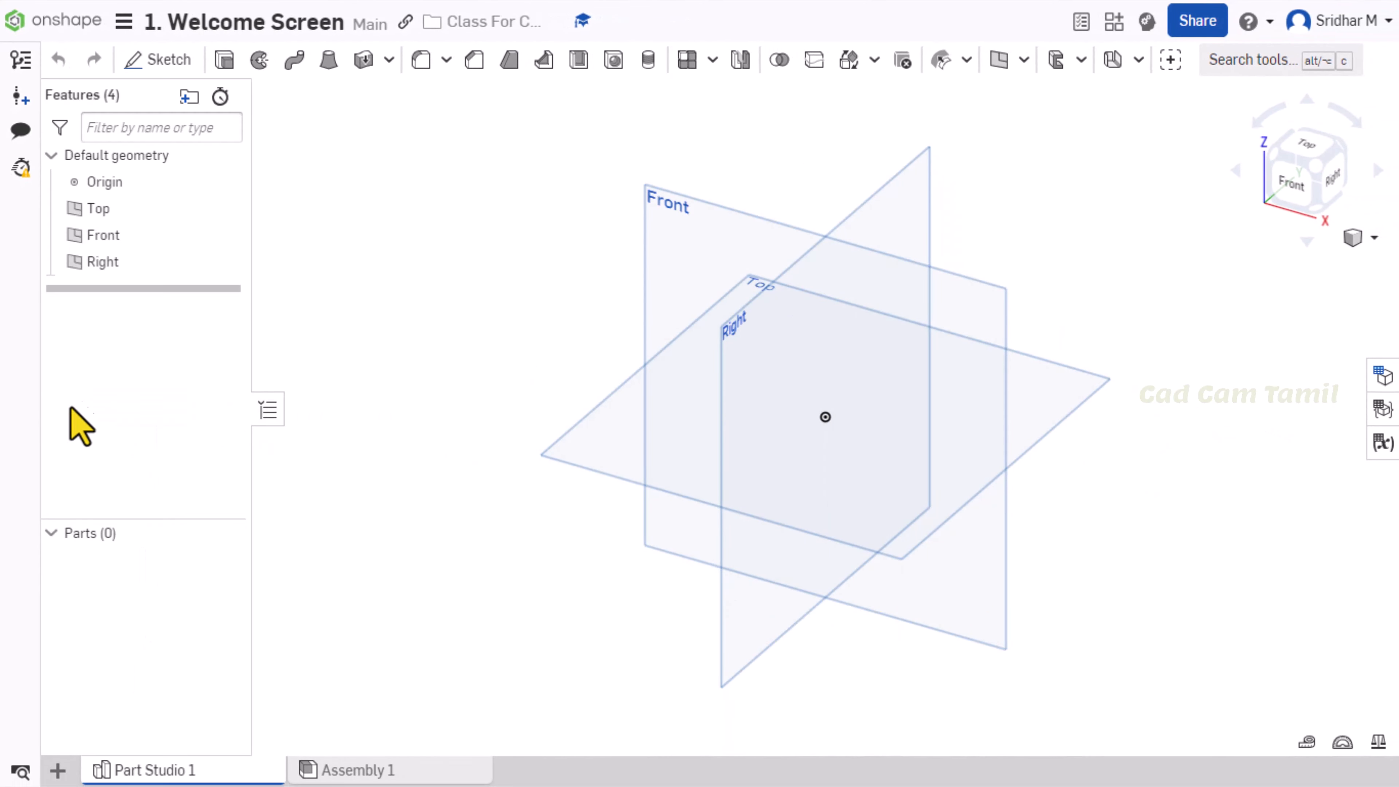
{"action": "left_click", "coordinate": [269, 411]}
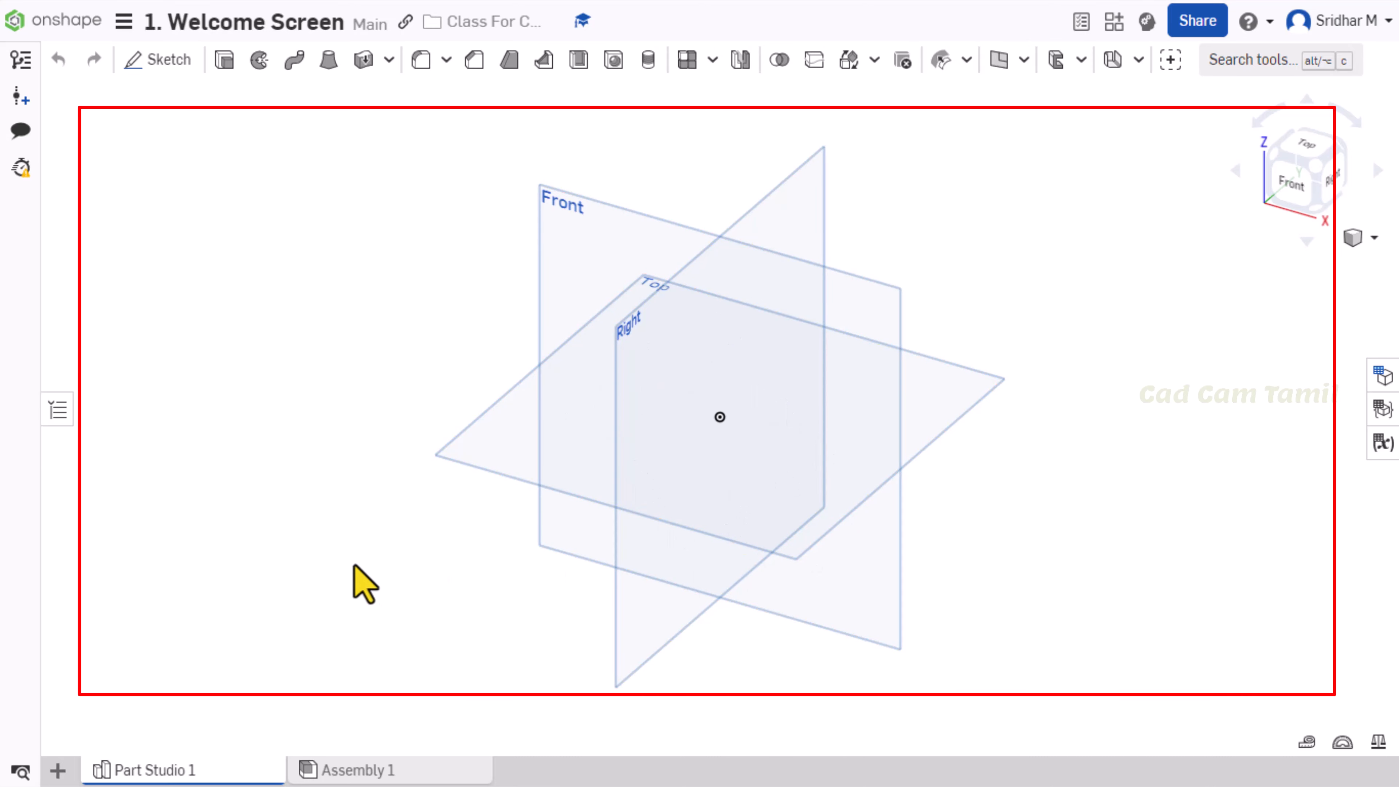
Switch to Assembly 1 and open its measure details.
{"action": "mouse_move", "coordinate": [137, 775]}
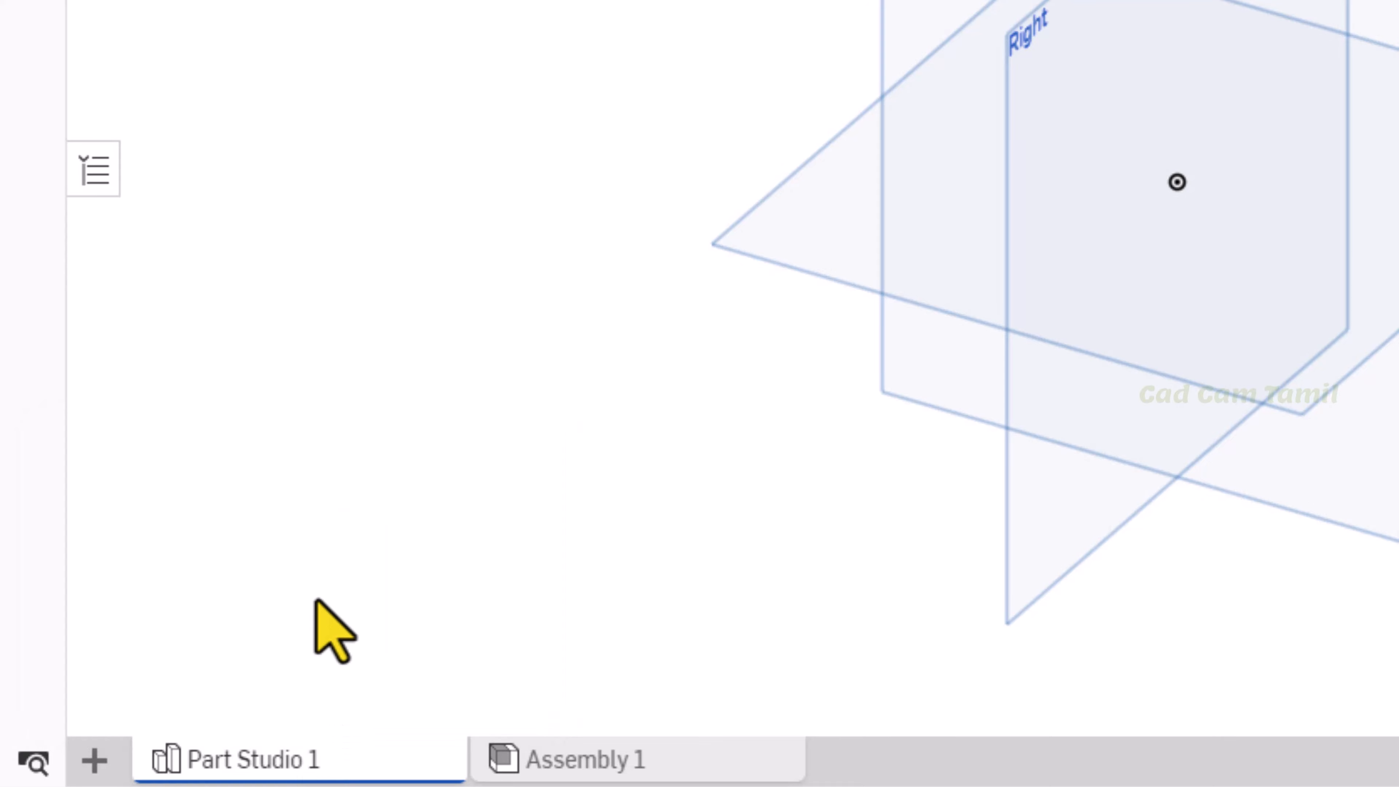
{"action": "left_click", "coordinate": [537, 769]}
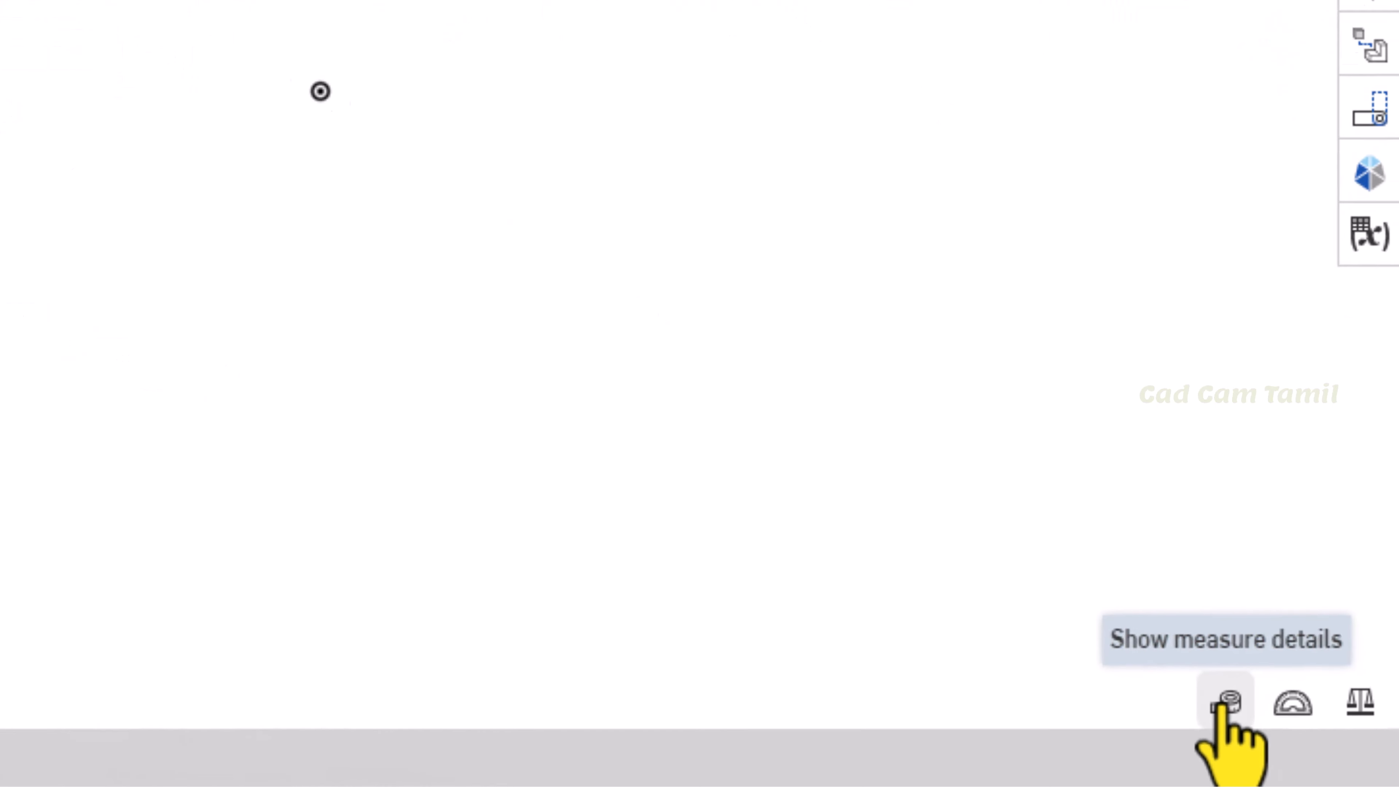
{"action": "left_click", "coordinate": [1192, 689]}
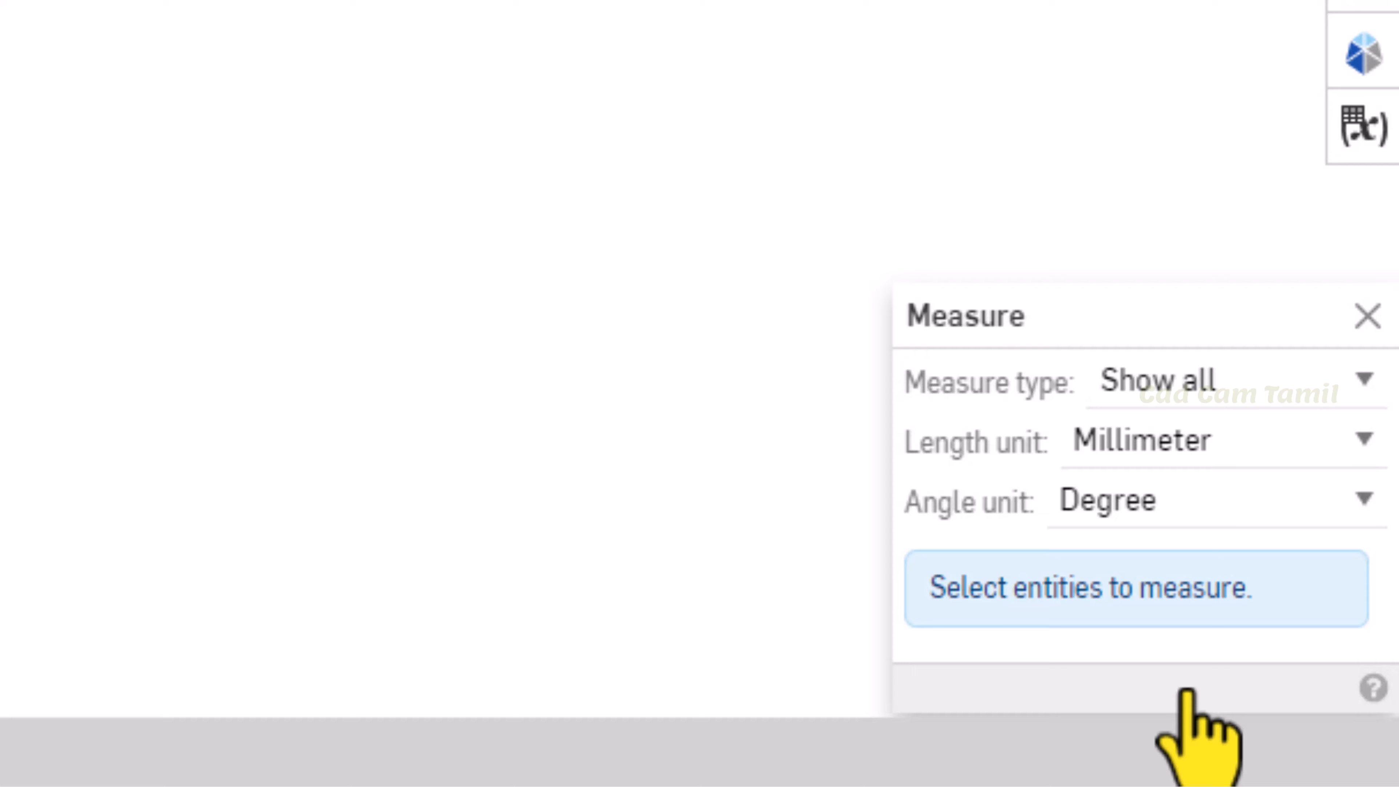
Close the measure details, then look over the assembly's analysis tools and mass properties, closing both without changes.
{"action": "left_click", "coordinate": [1368, 317]}
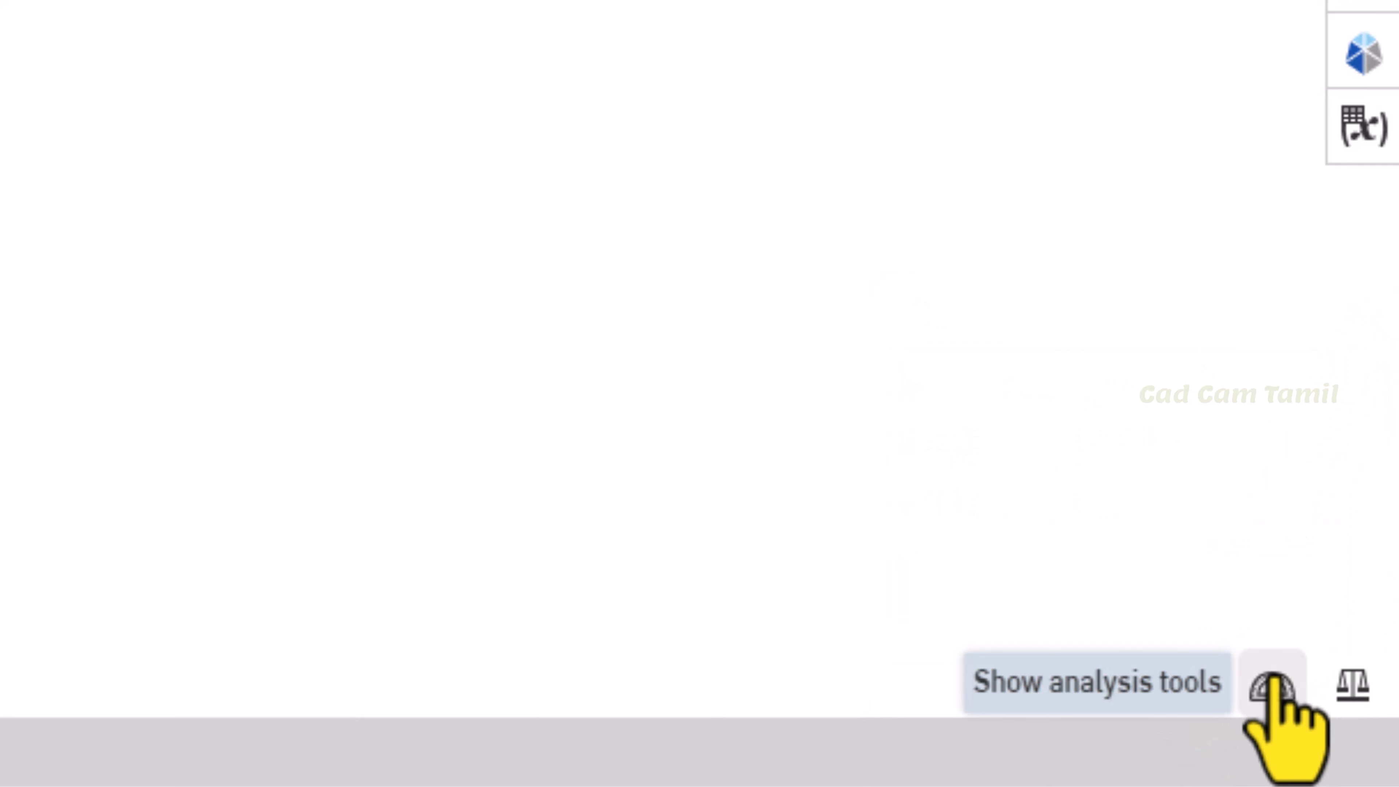
{"action": "left_click", "coordinate": [1274, 689]}
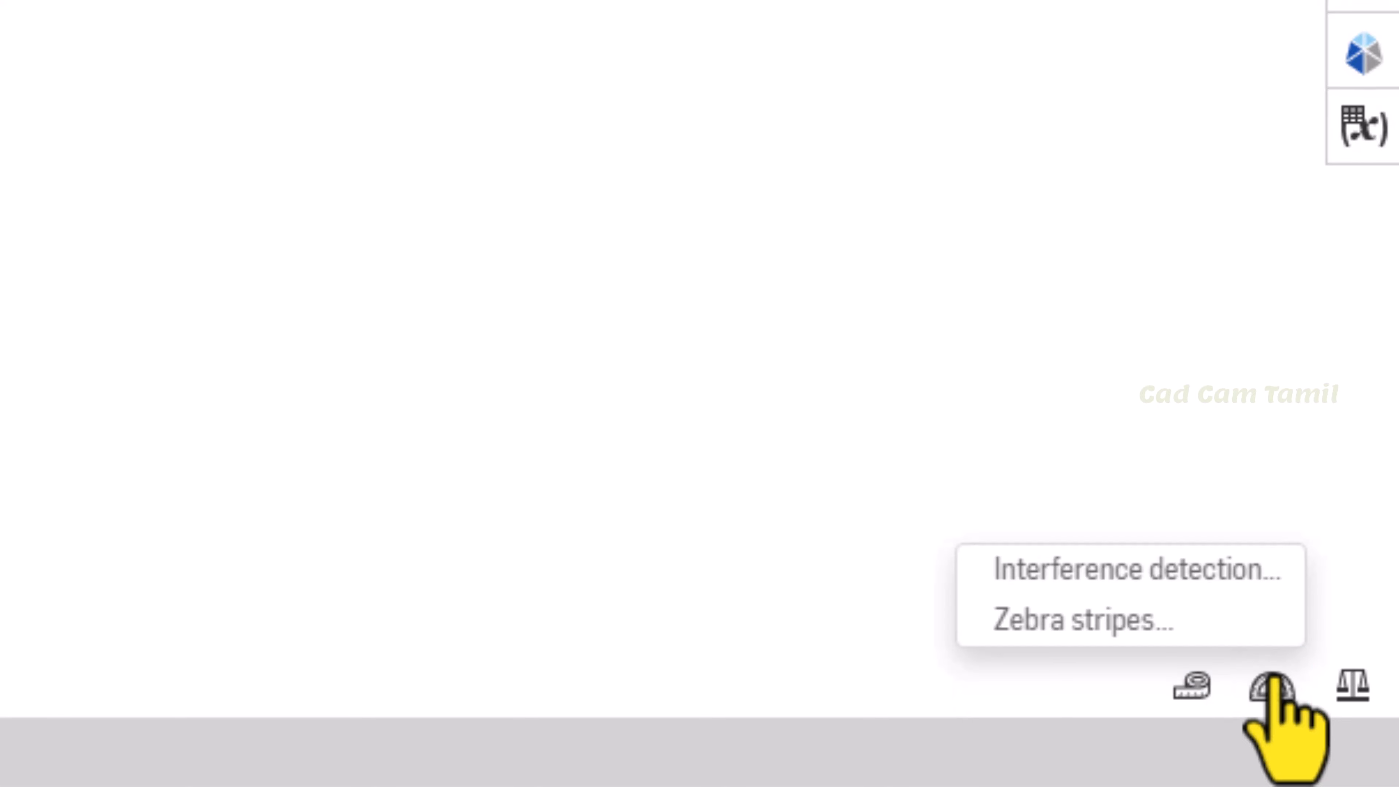
{"action": "left_click", "coordinate": [508, 312]}
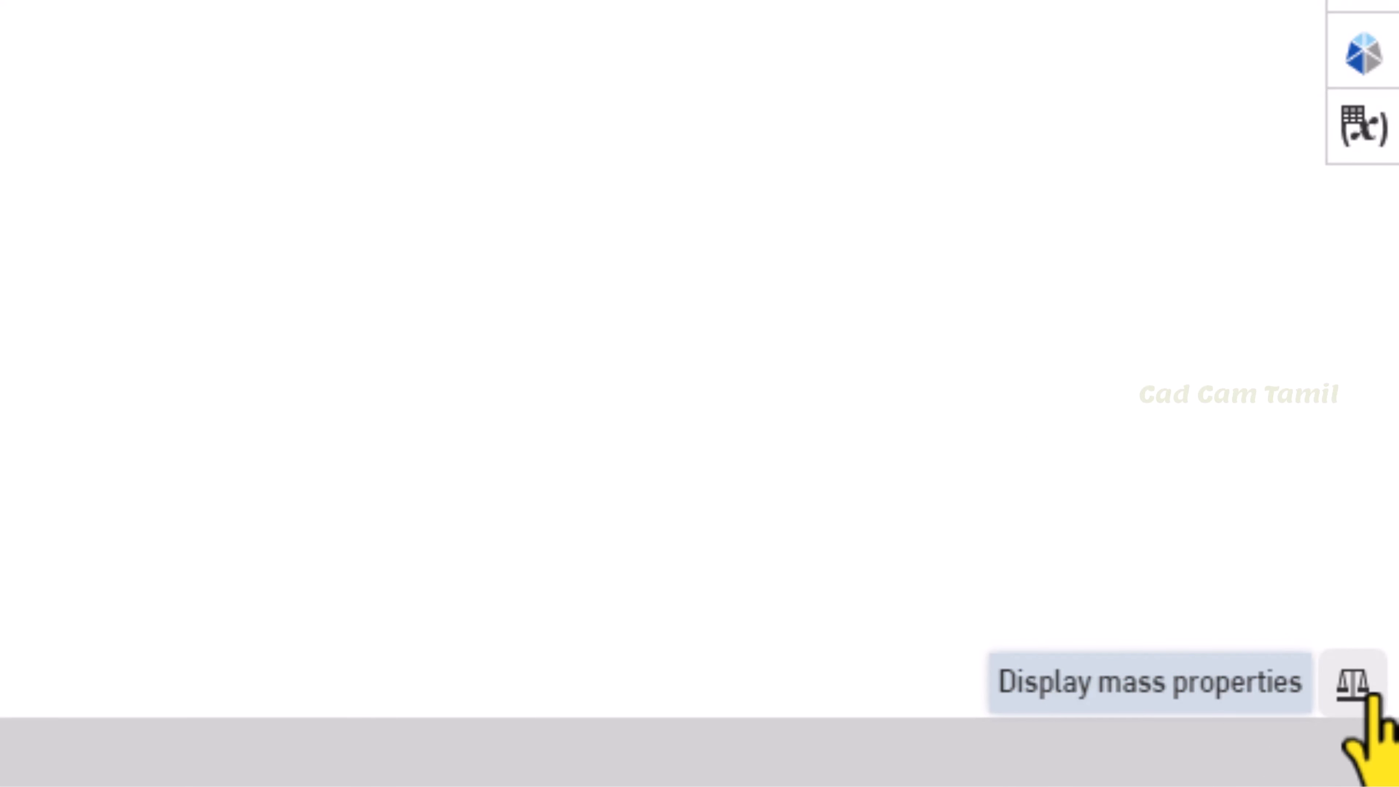
{"action": "left_click", "coordinate": [1374, 693]}
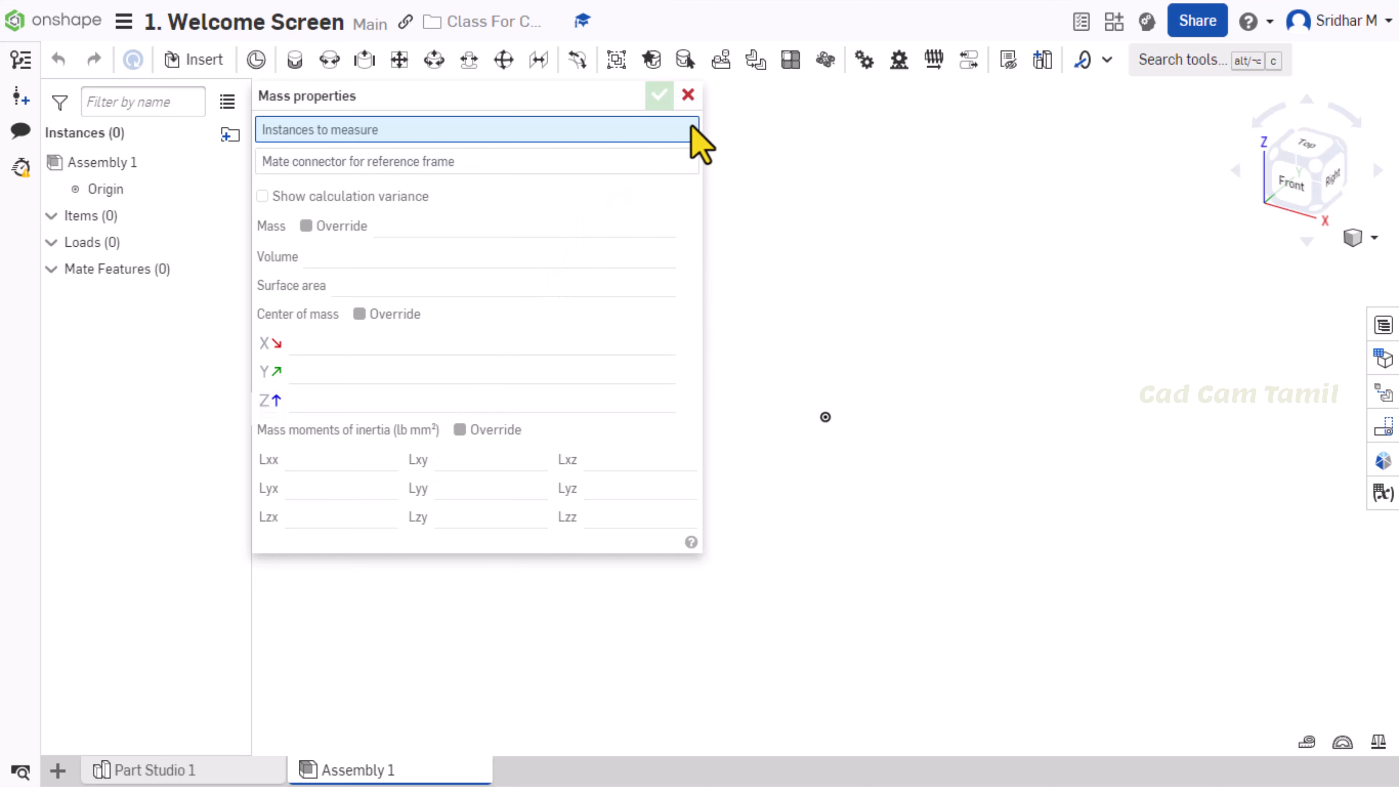
{"action": "left_click", "coordinate": [692, 99]}
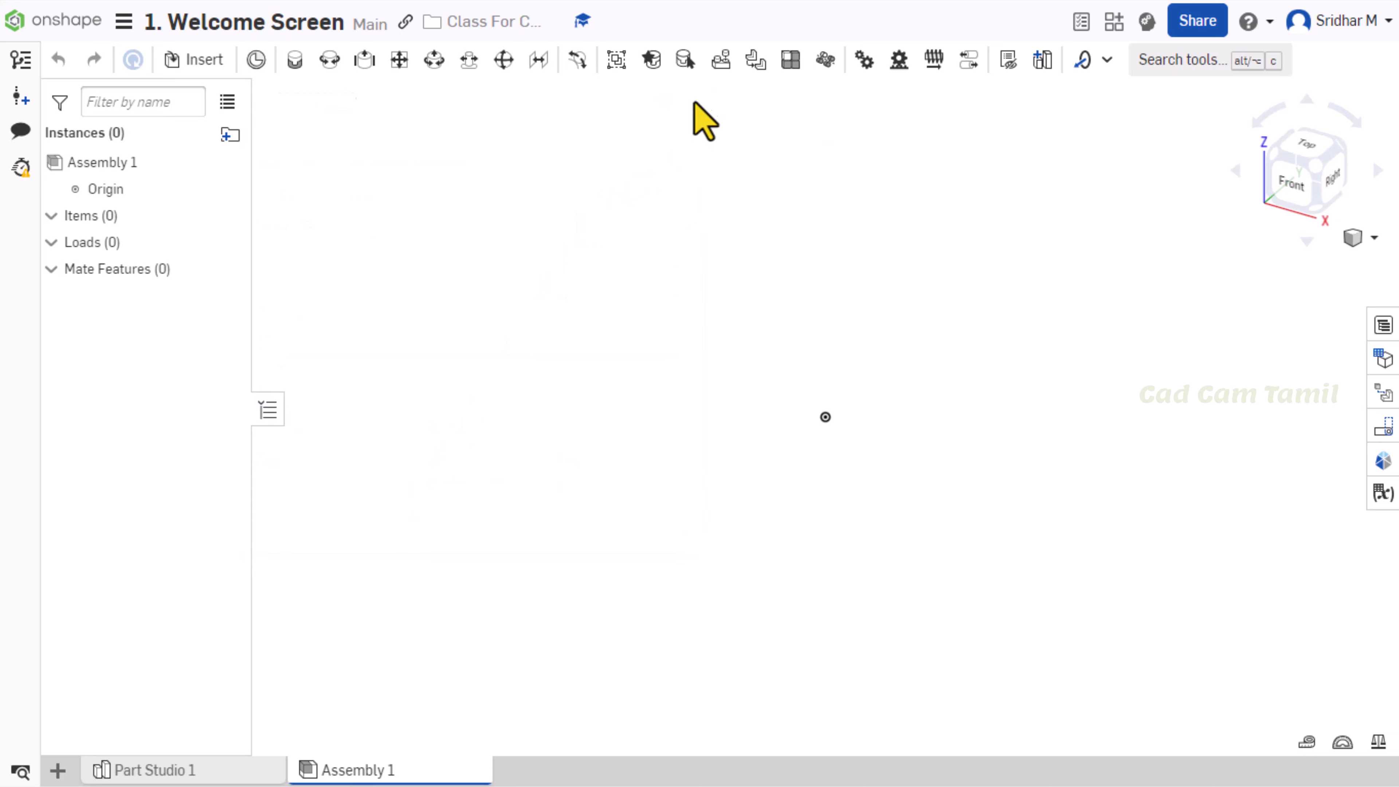
Switch back to Part Studio 1 and review the element types that can be inserted as a new tab.
{"action": "left_click", "coordinate": [183, 772]}
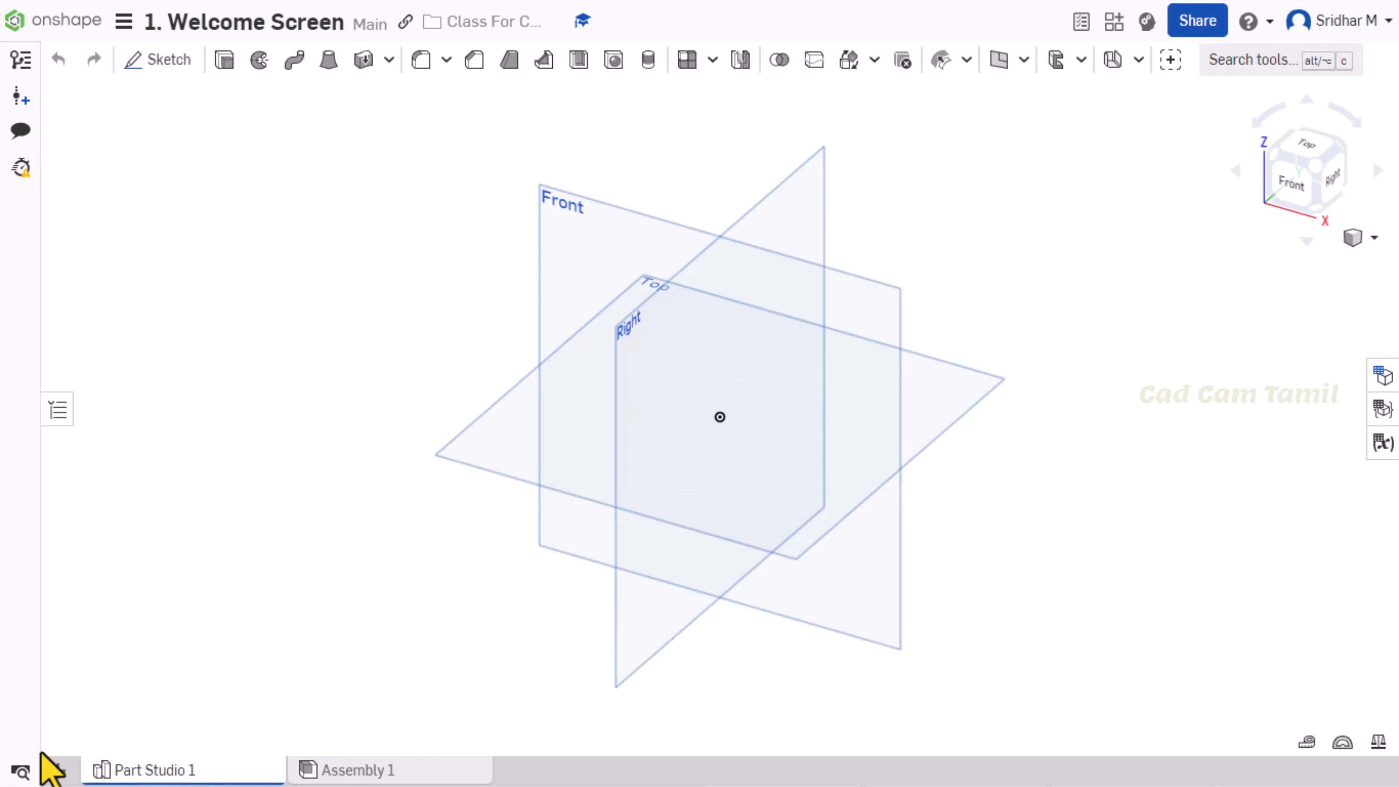
{"action": "left_click", "coordinate": [57, 772]}
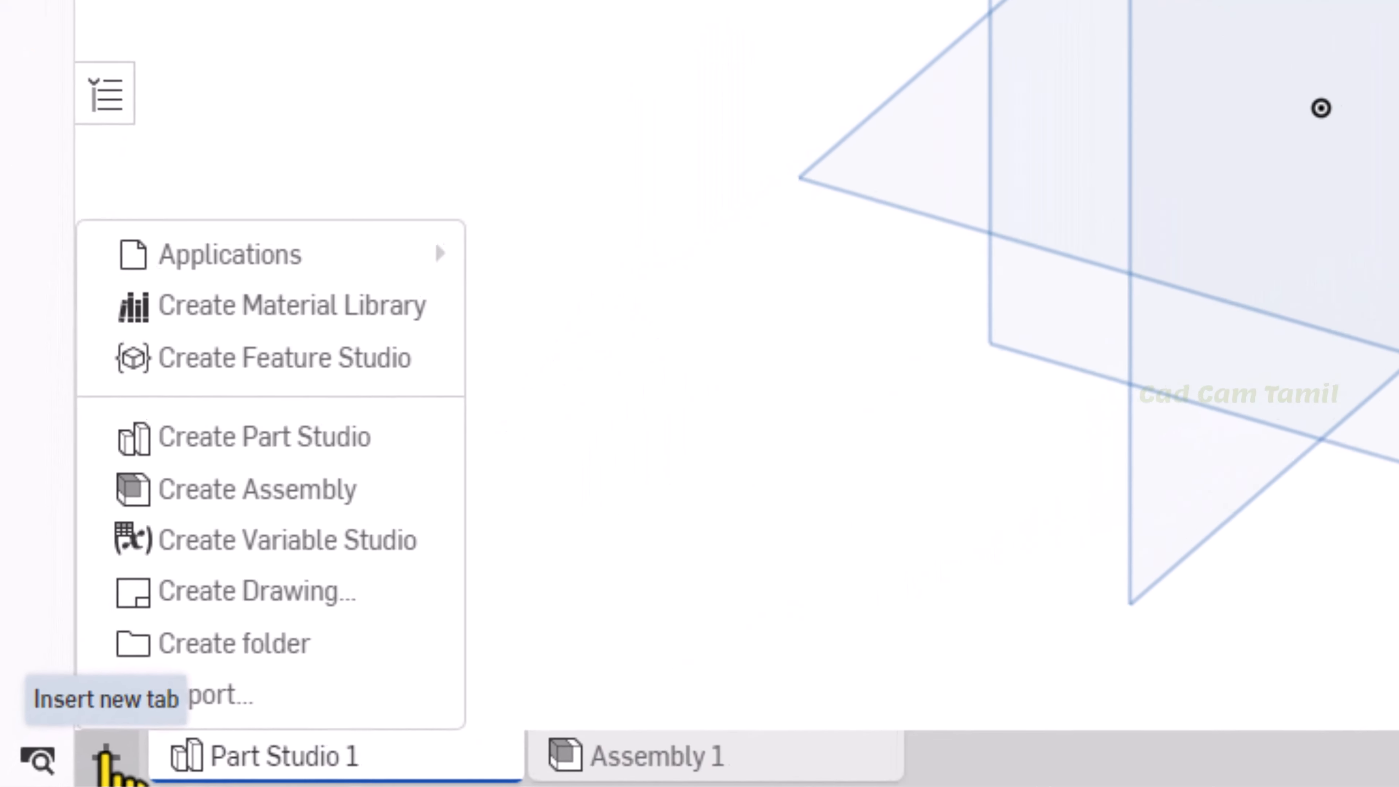
{"action": "mouse_move", "coordinate": [316, 226]}
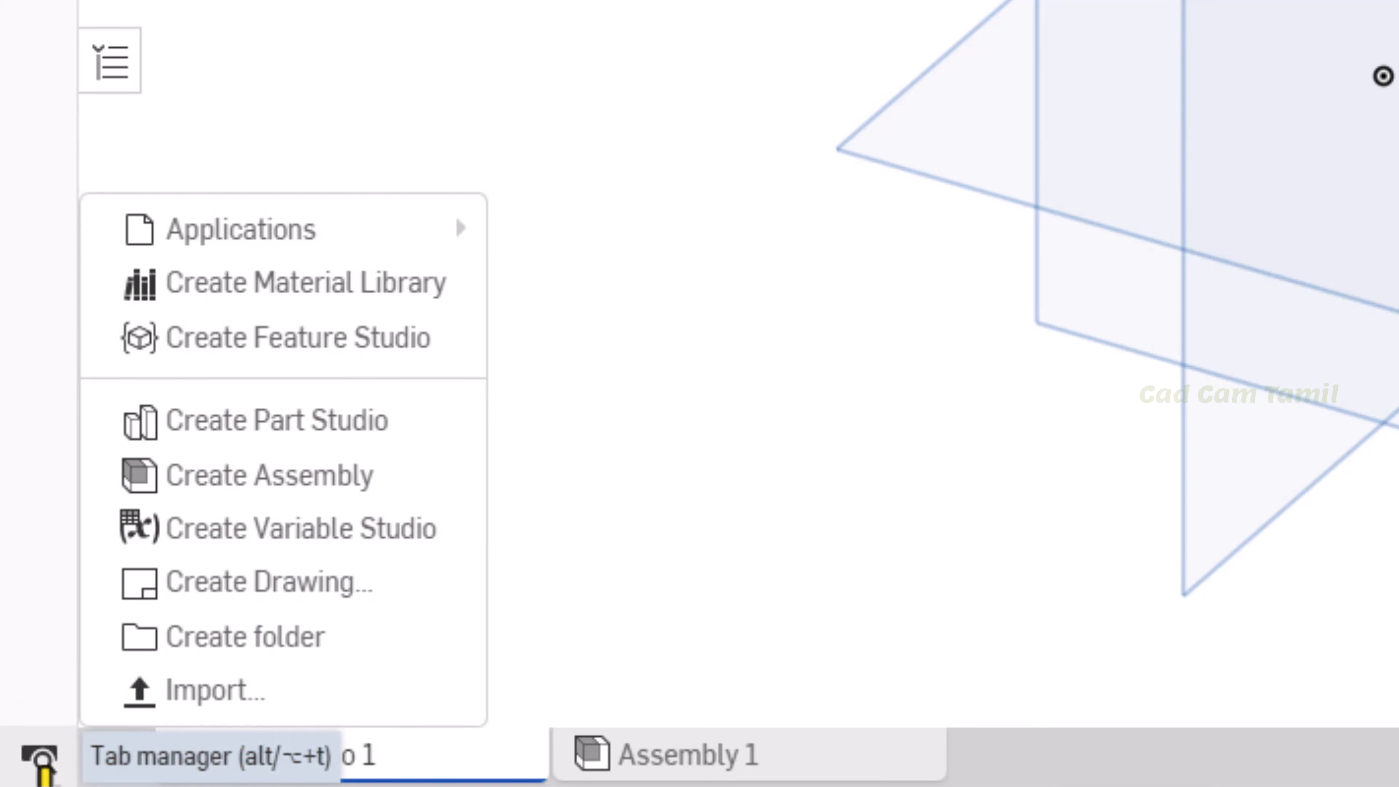
Look over the document's Part Studio and Assembly entries in the tab manager and close it.
{"action": "left_click", "coordinate": [38, 759]}
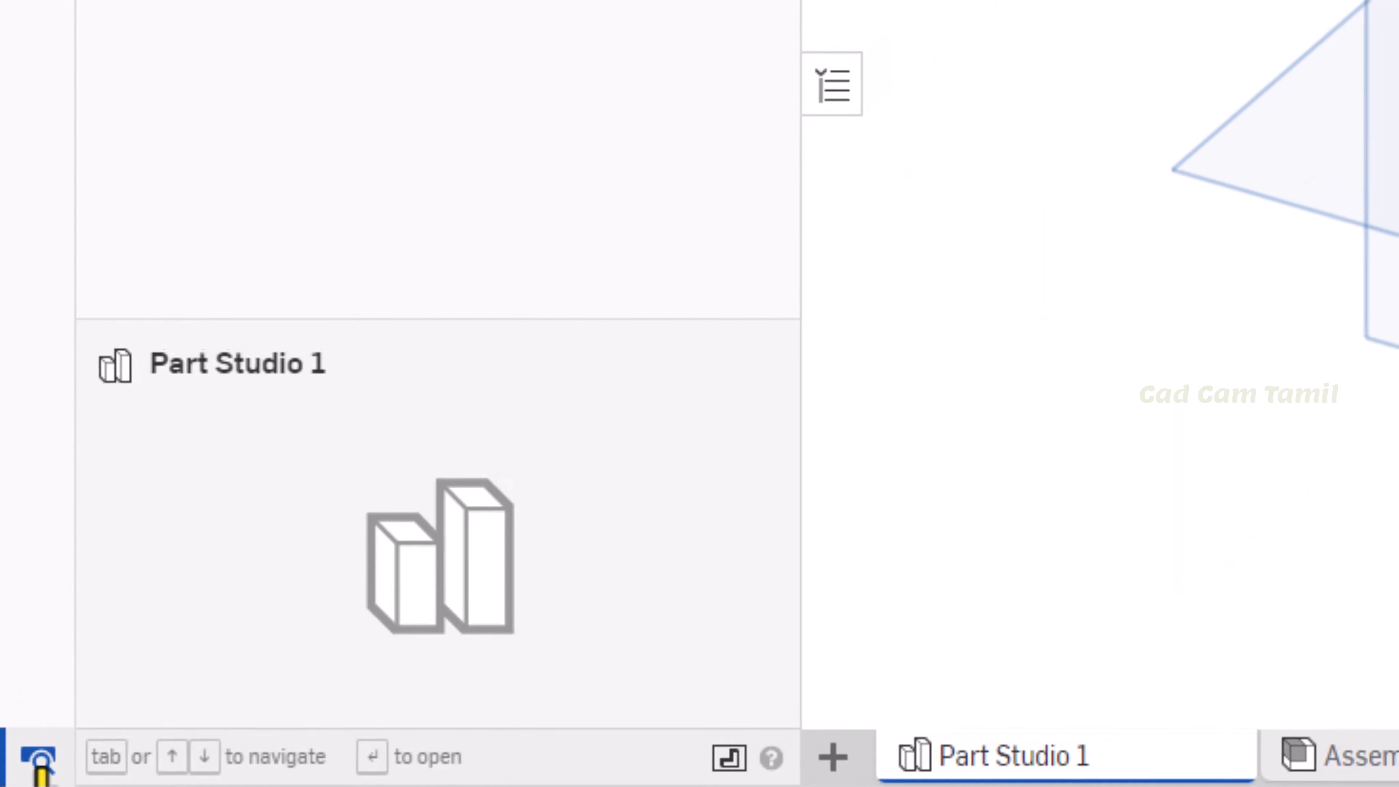
{"action": "left_click", "coordinate": [42, 767]}
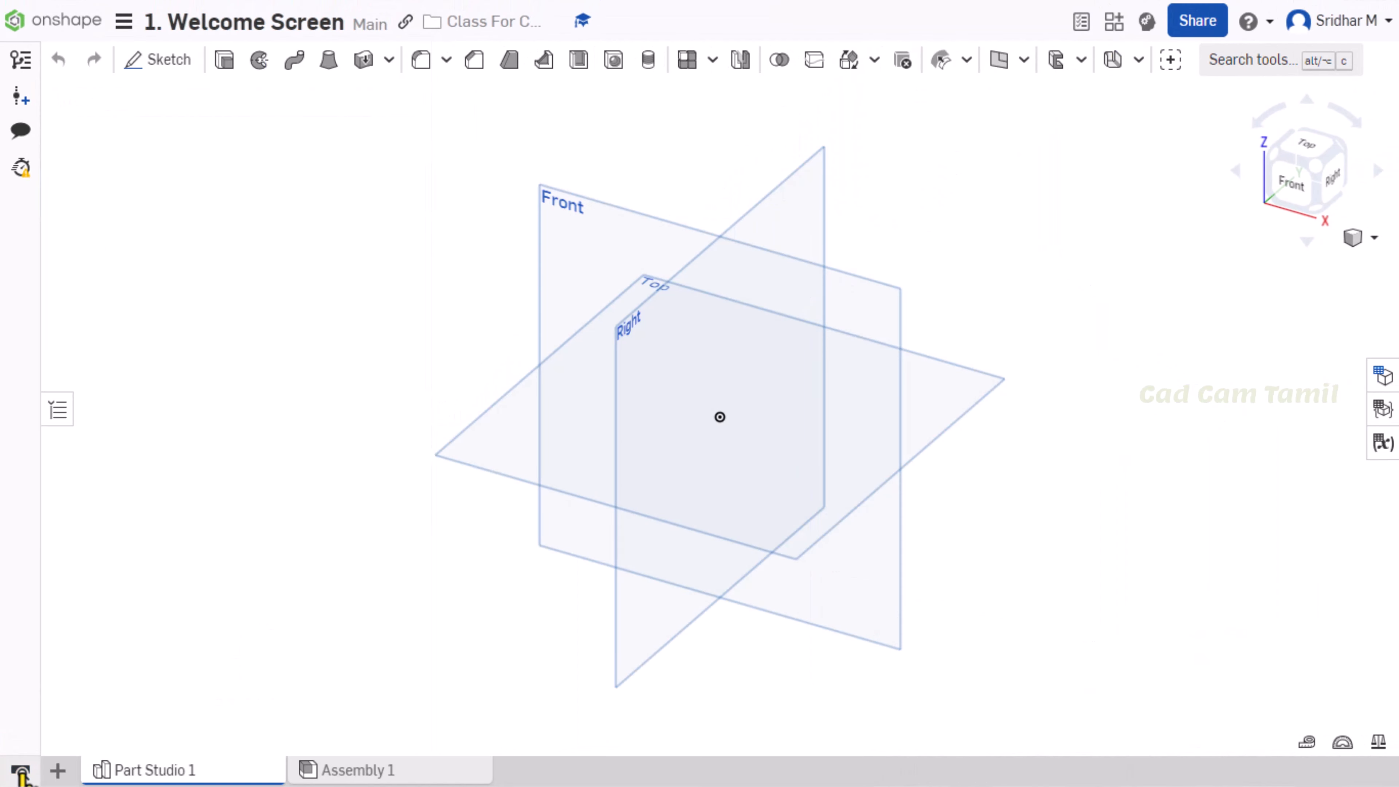
{"action": "left_click", "coordinate": [22, 774]}
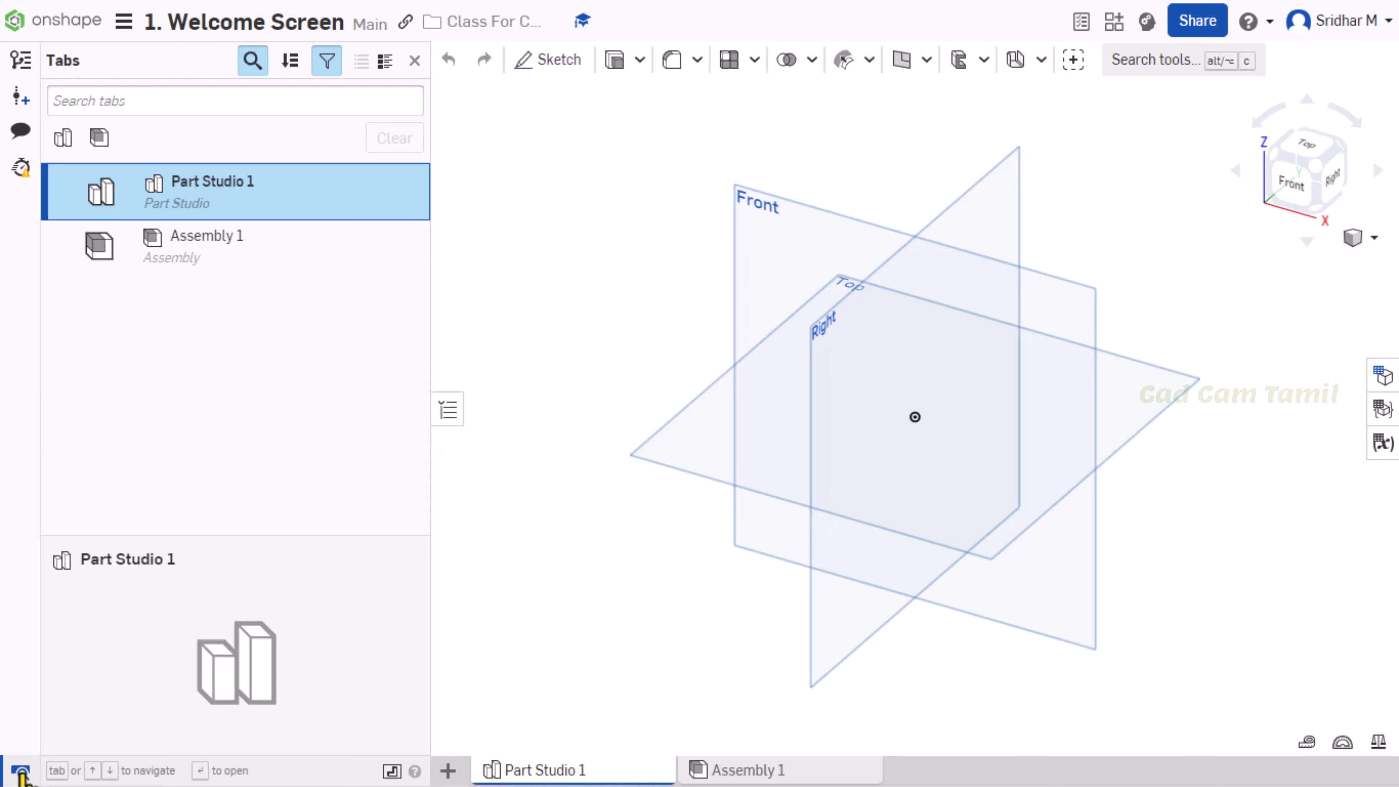
{"action": "left_click", "coordinate": [22, 774]}
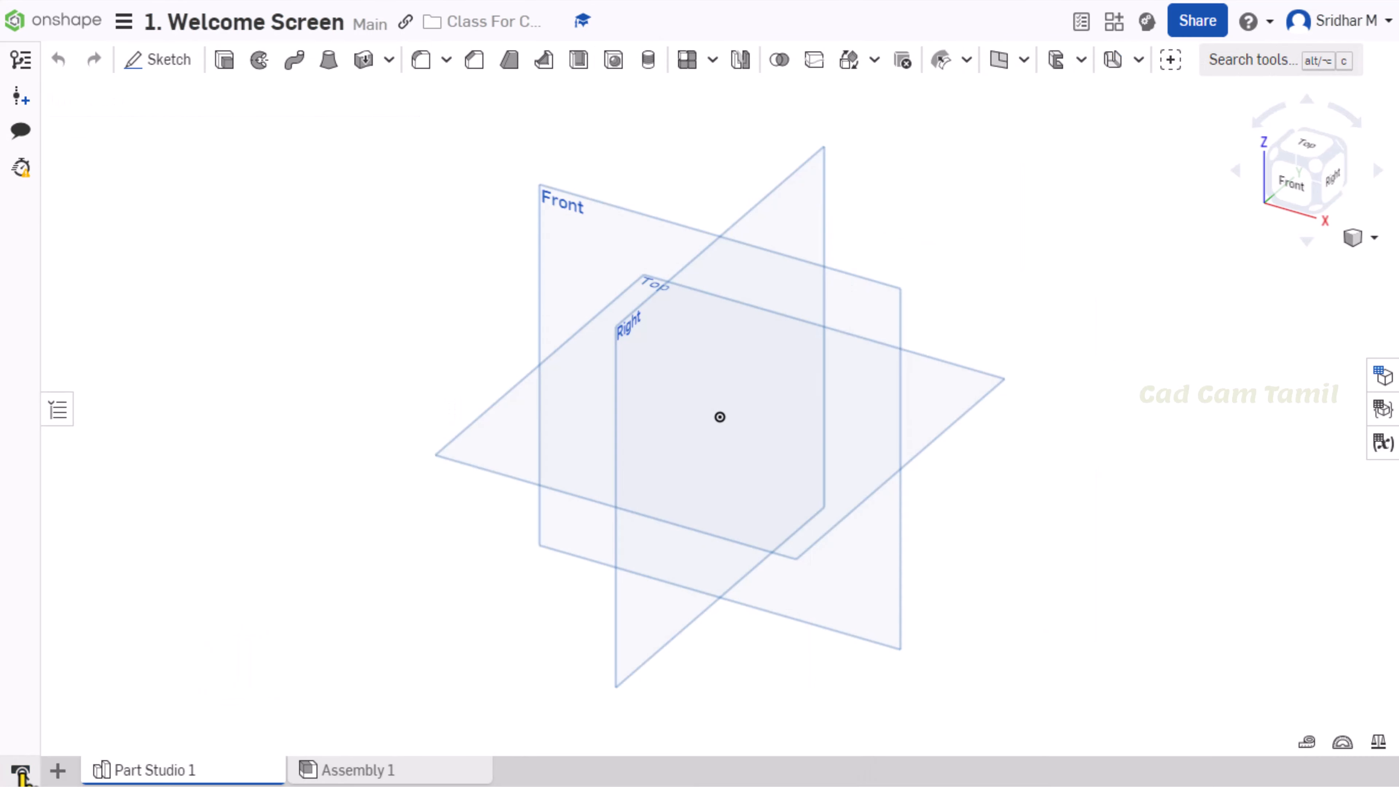
{"action": "left_click", "coordinate": [22, 774]}
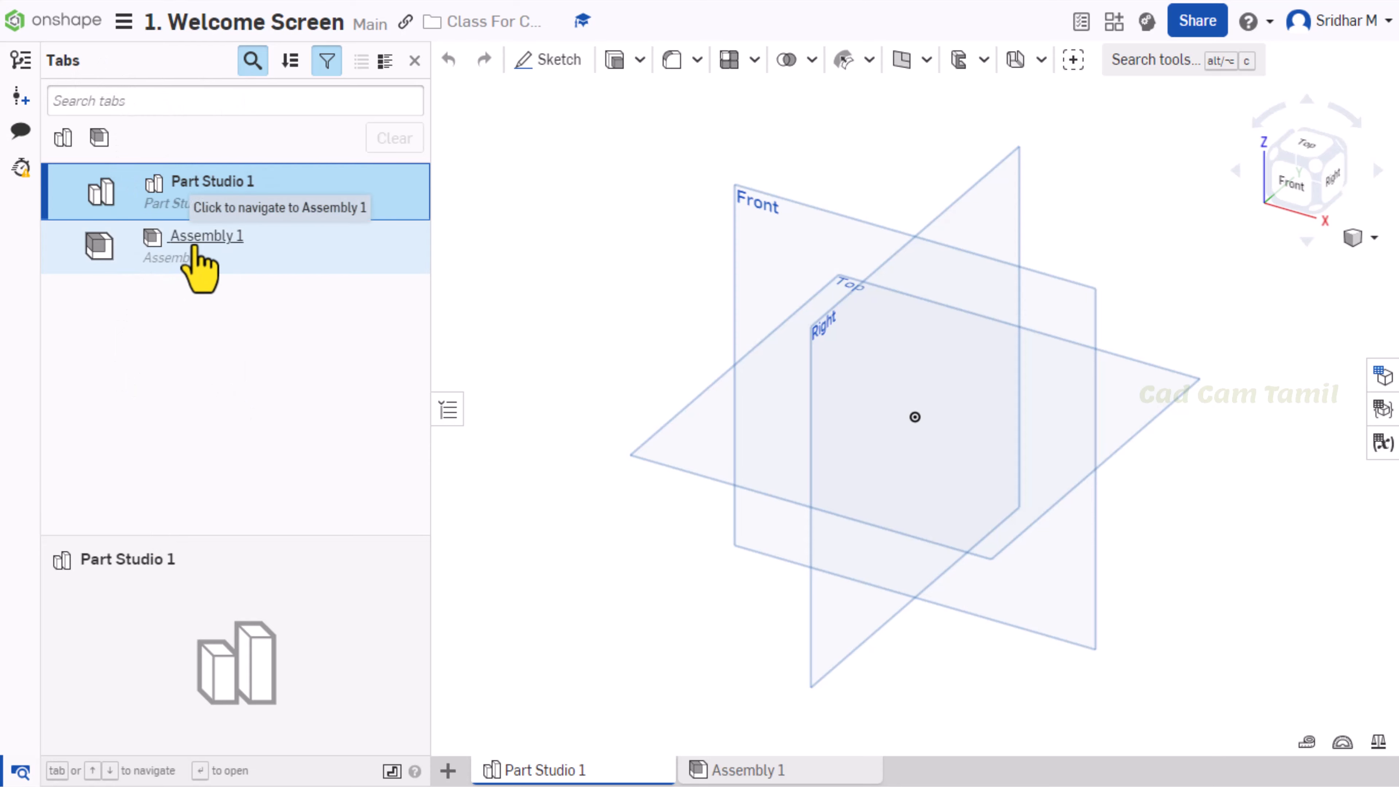
{"action": "left_click", "coordinate": [21, 772]}
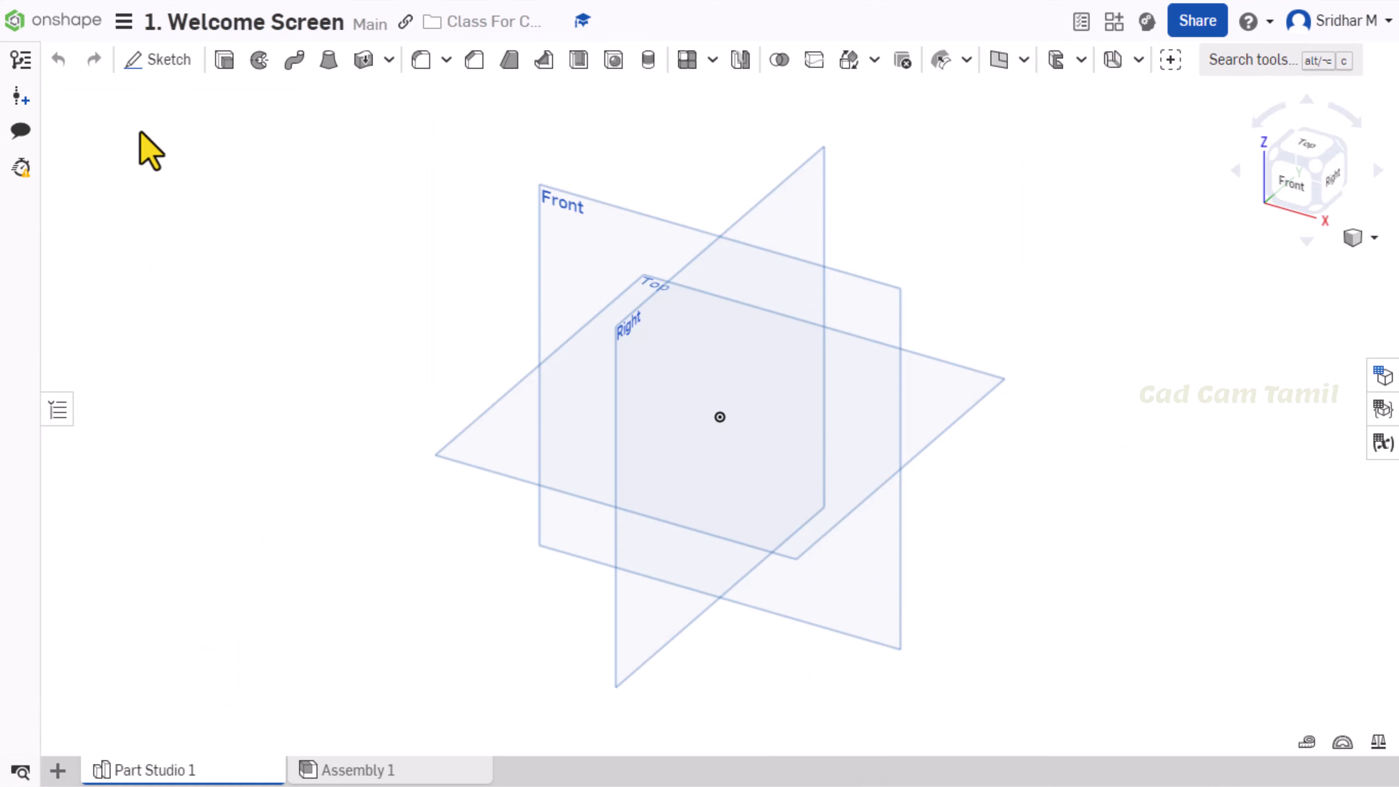